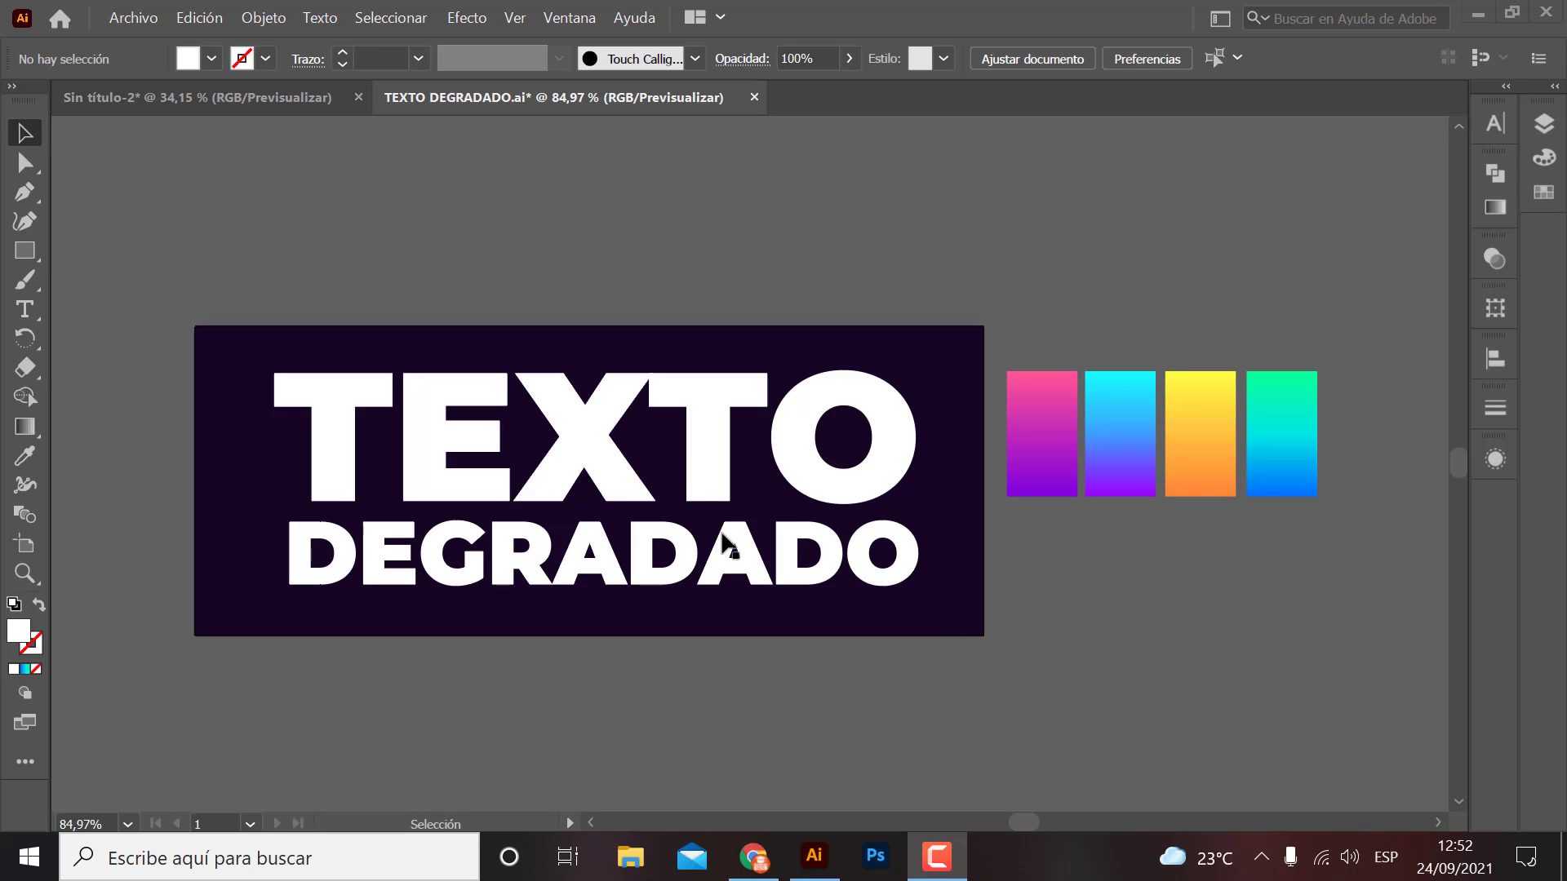
- Apply the Gradient tool's default gradient fill to the TEXTO DEGRADADO text object
{"action": "left_click", "coordinate": [709, 447]}
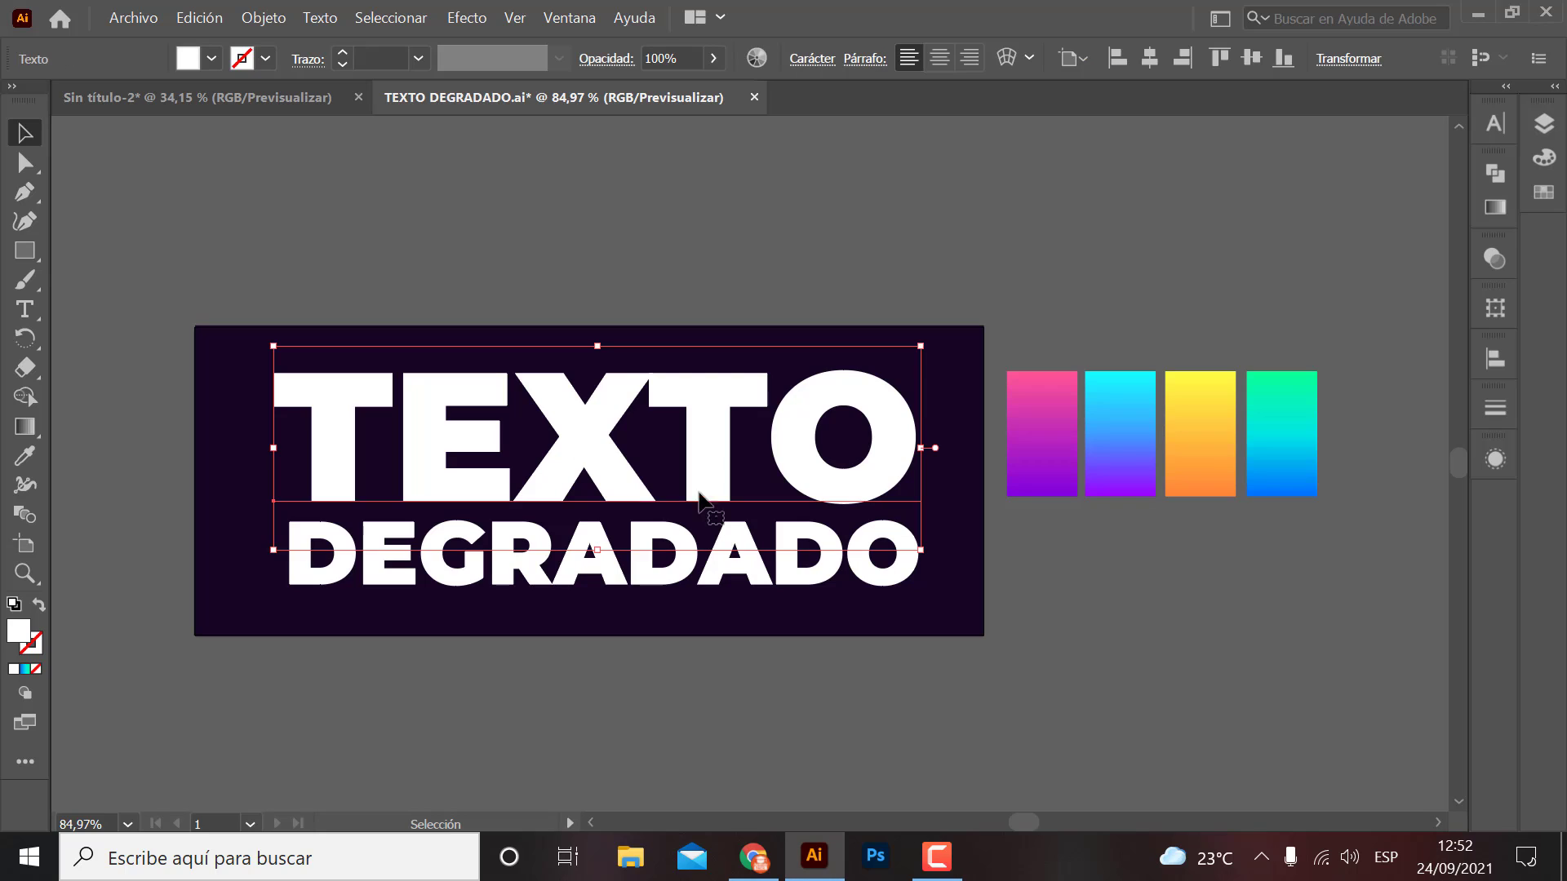
{"action": "left_click", "coordinate": [24, 425]}
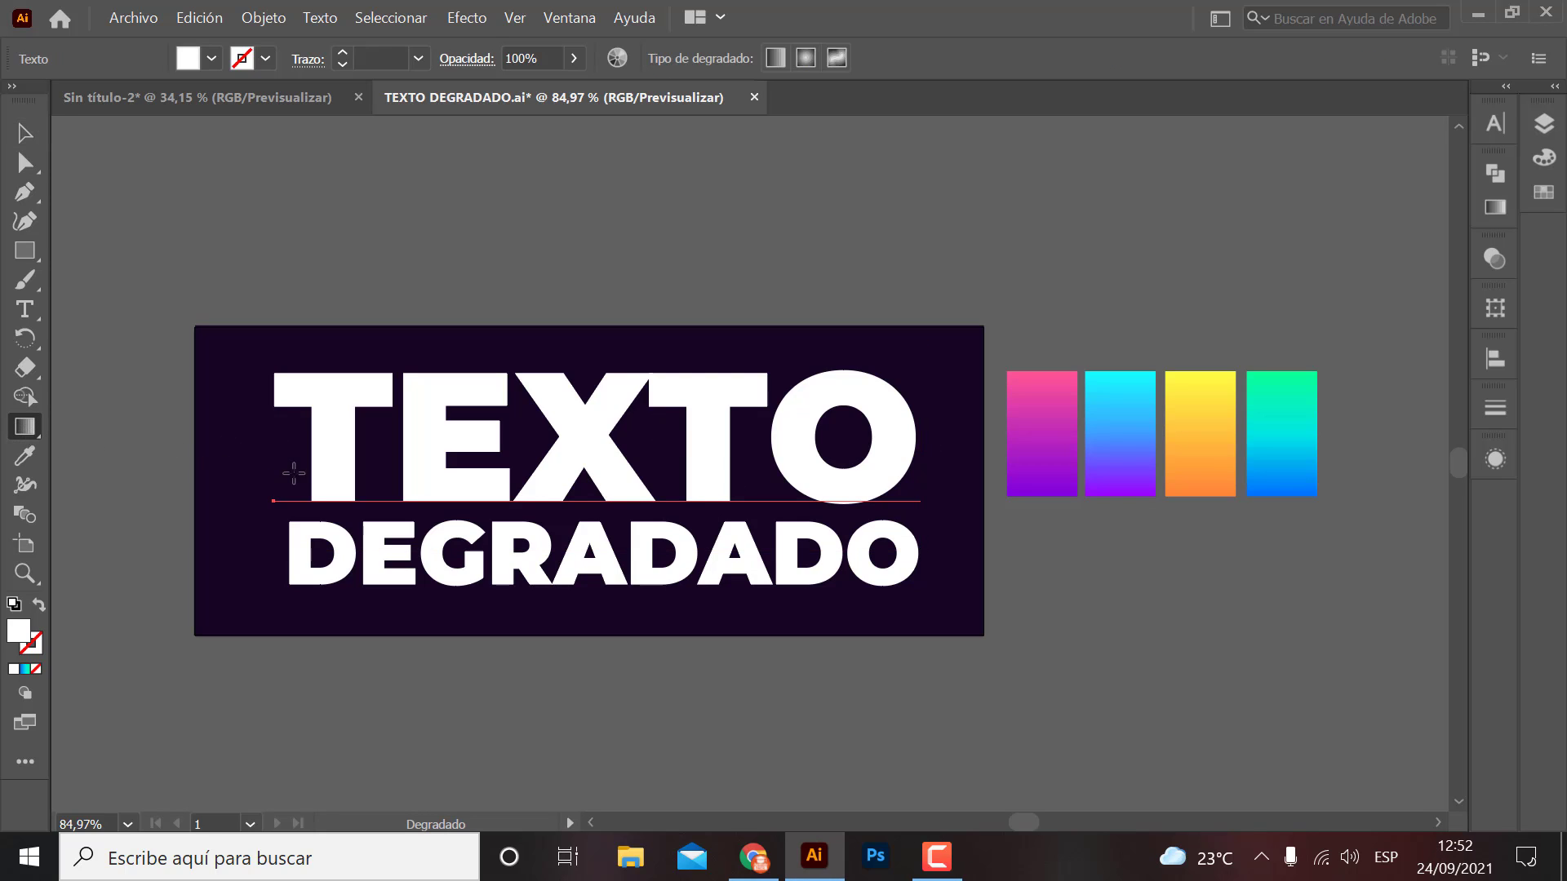
{"action": "left_click", "coordinate": [321, 457]}
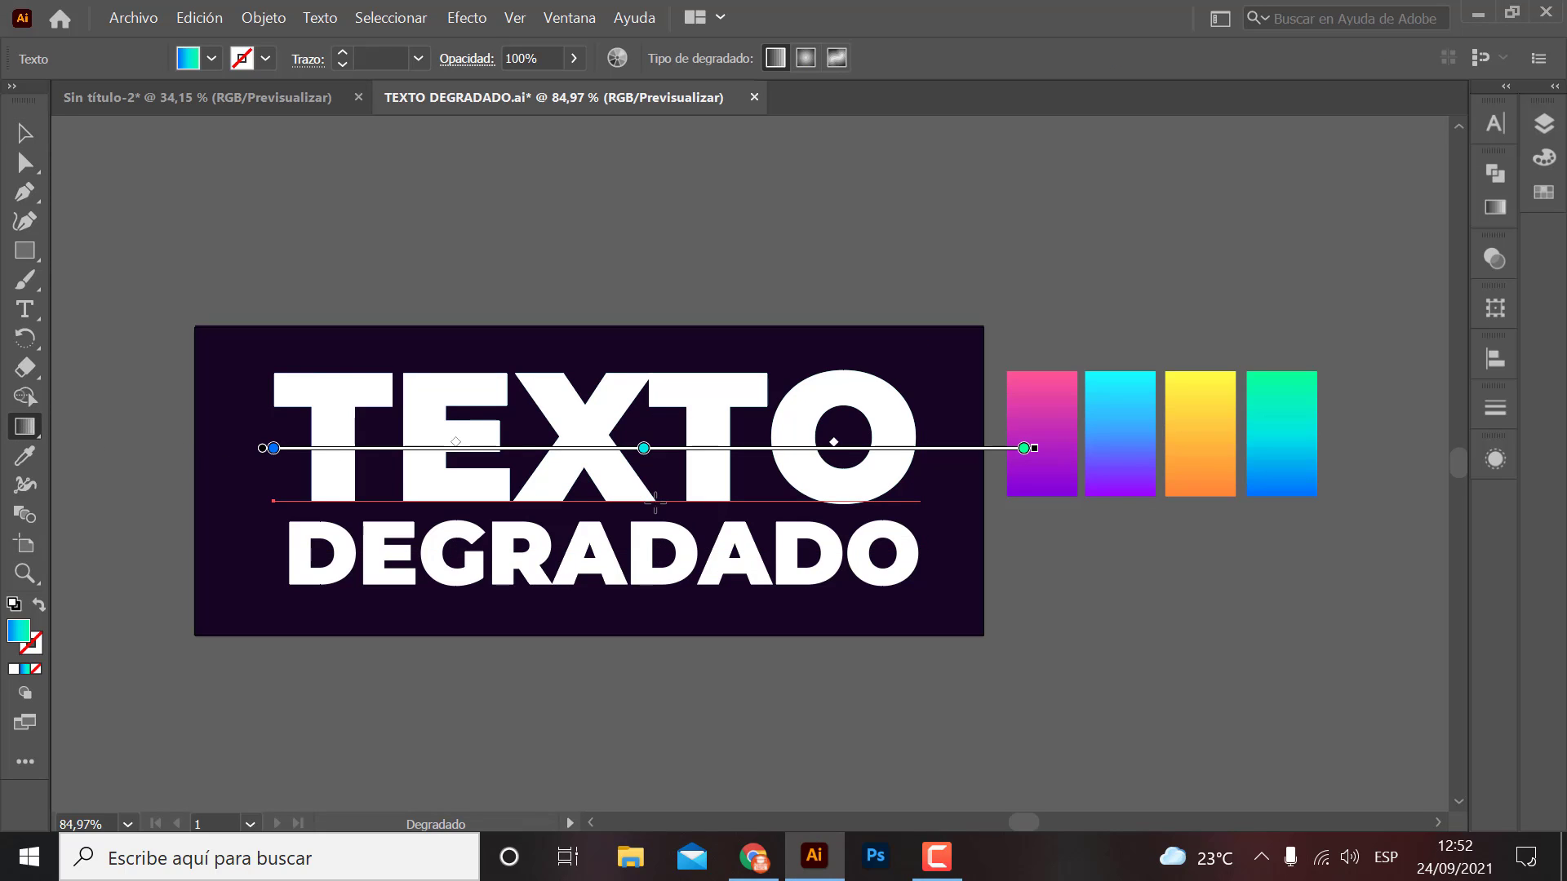
{"action": "key", "text": "v"}
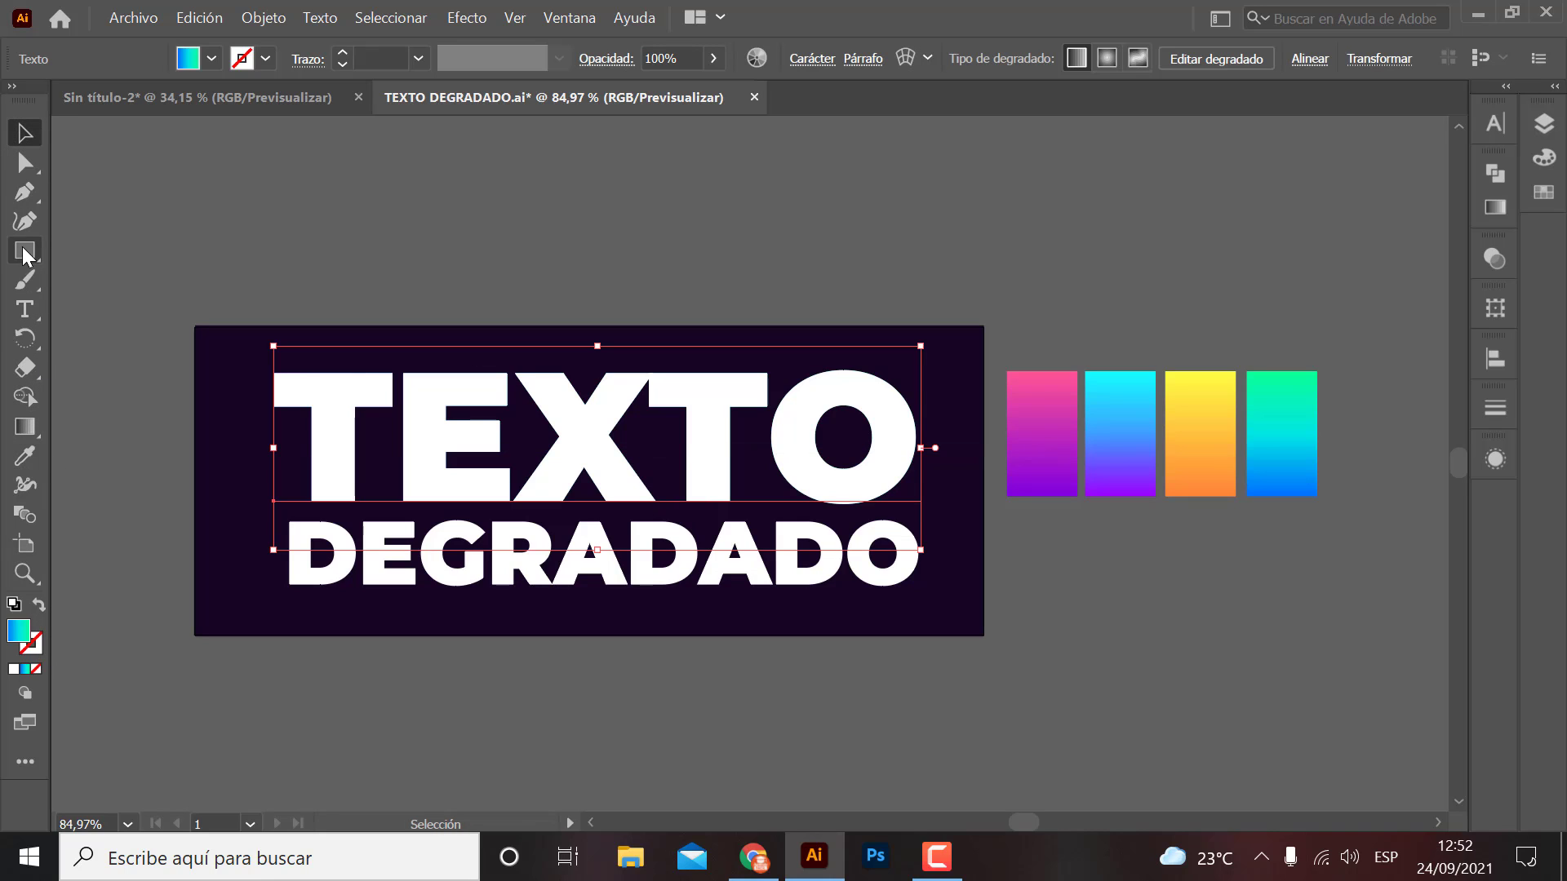
- Reset the title text's fill to solid white
{"action": "left_click", "coordinate": [24, 251]}
{"action": "left_click", "coordinate": [25, 133]}
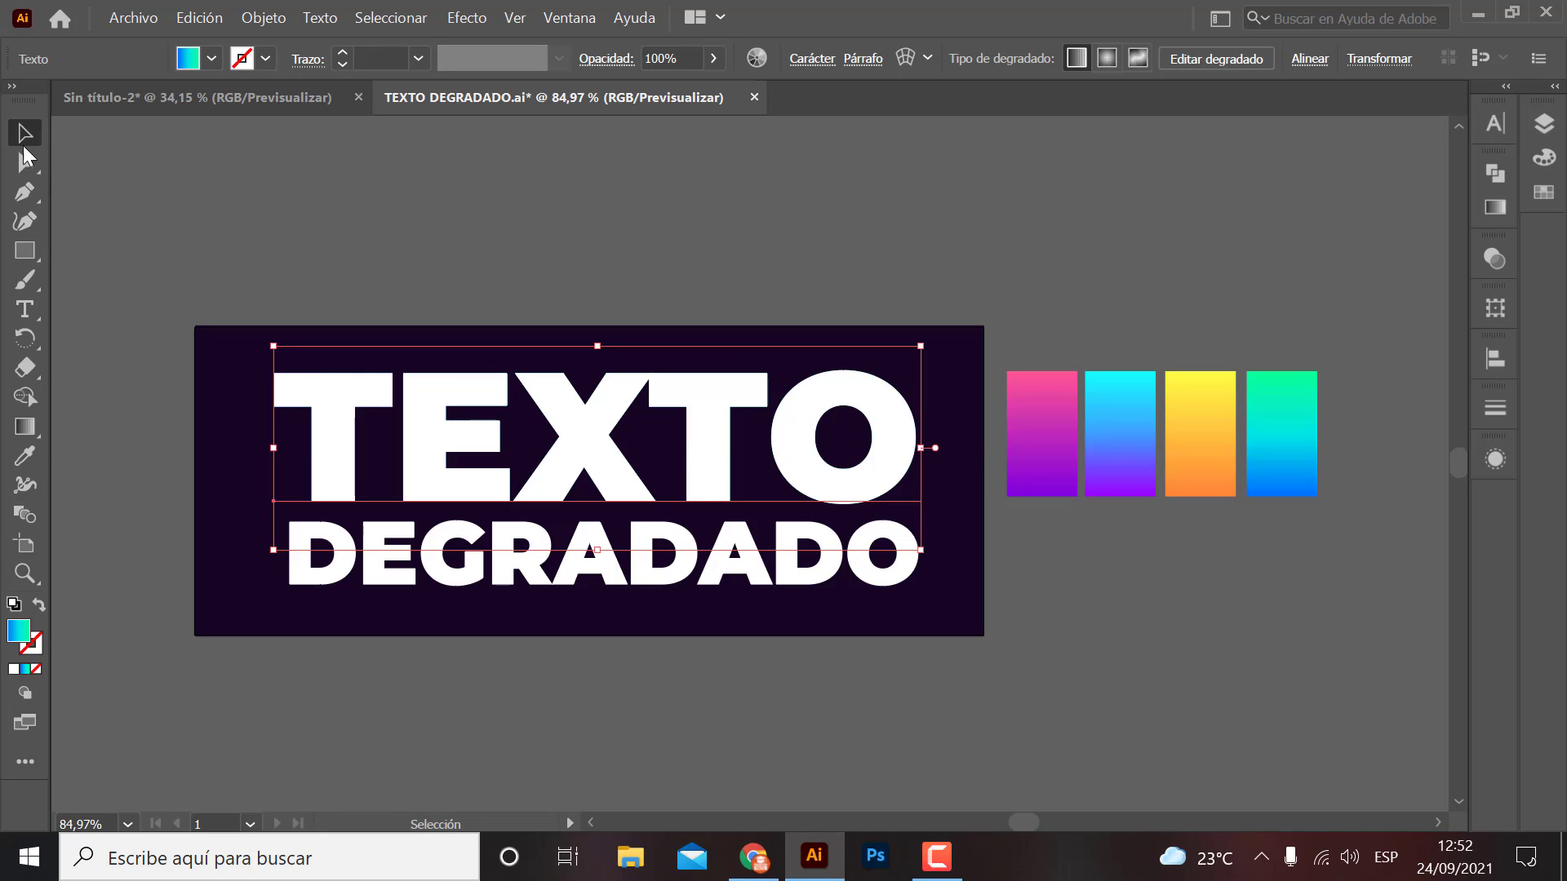
{"action": "left_click", "coordinate": [13, 669]}
- Draw a test rectangle above the banner, give it a default gradient, then delete it
{"action": "left_click", "coordinate": [24, 250]}
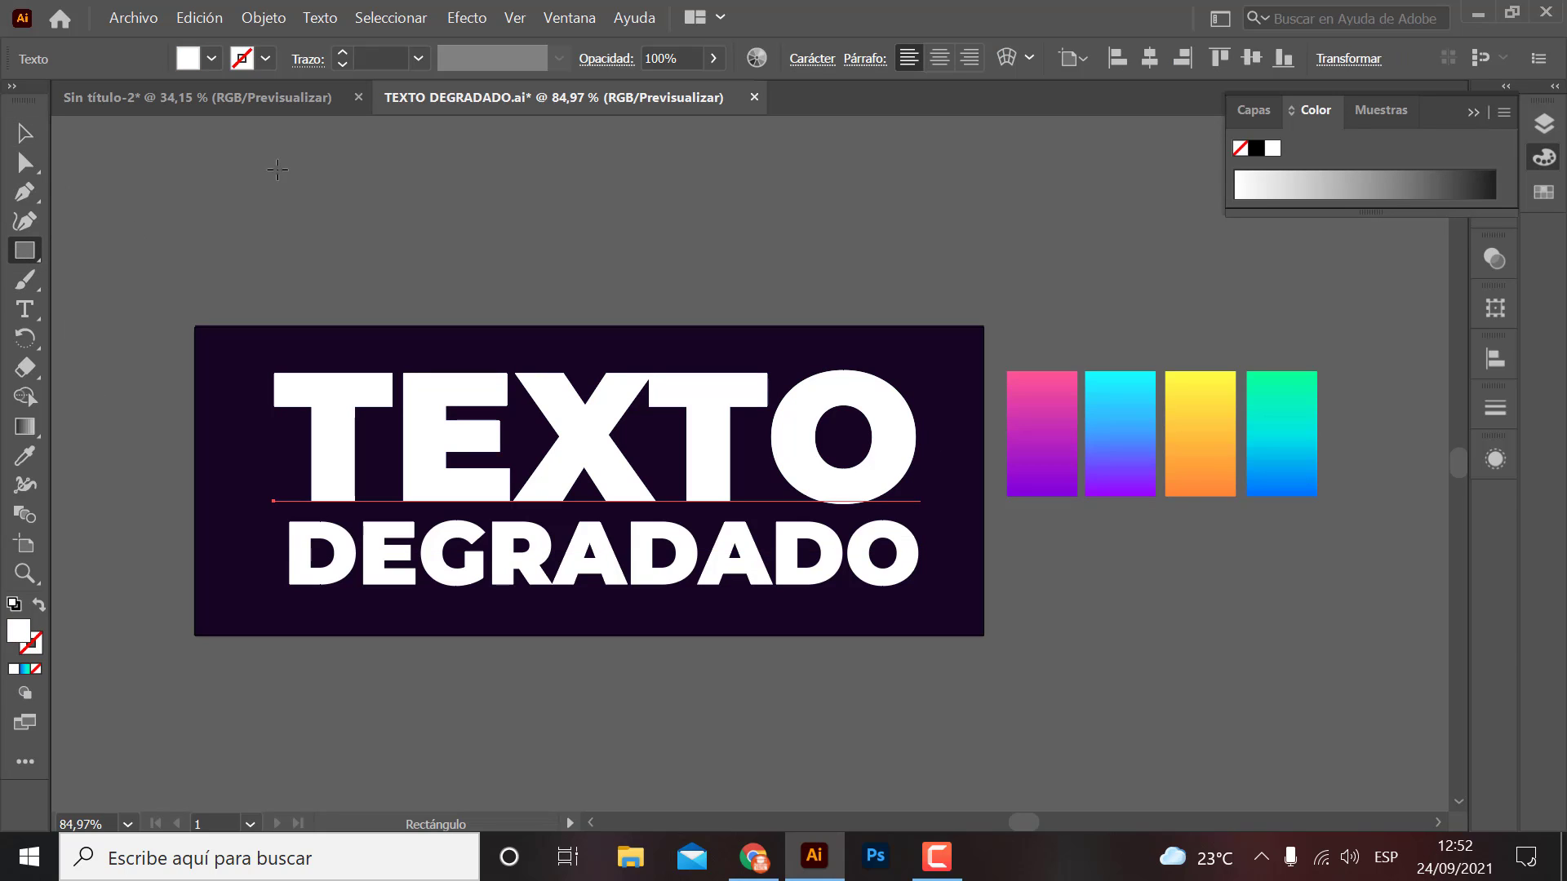
{"action": "left_click_drag", "start_coordinate": [279, 169], "coordinate": [565, 328]}
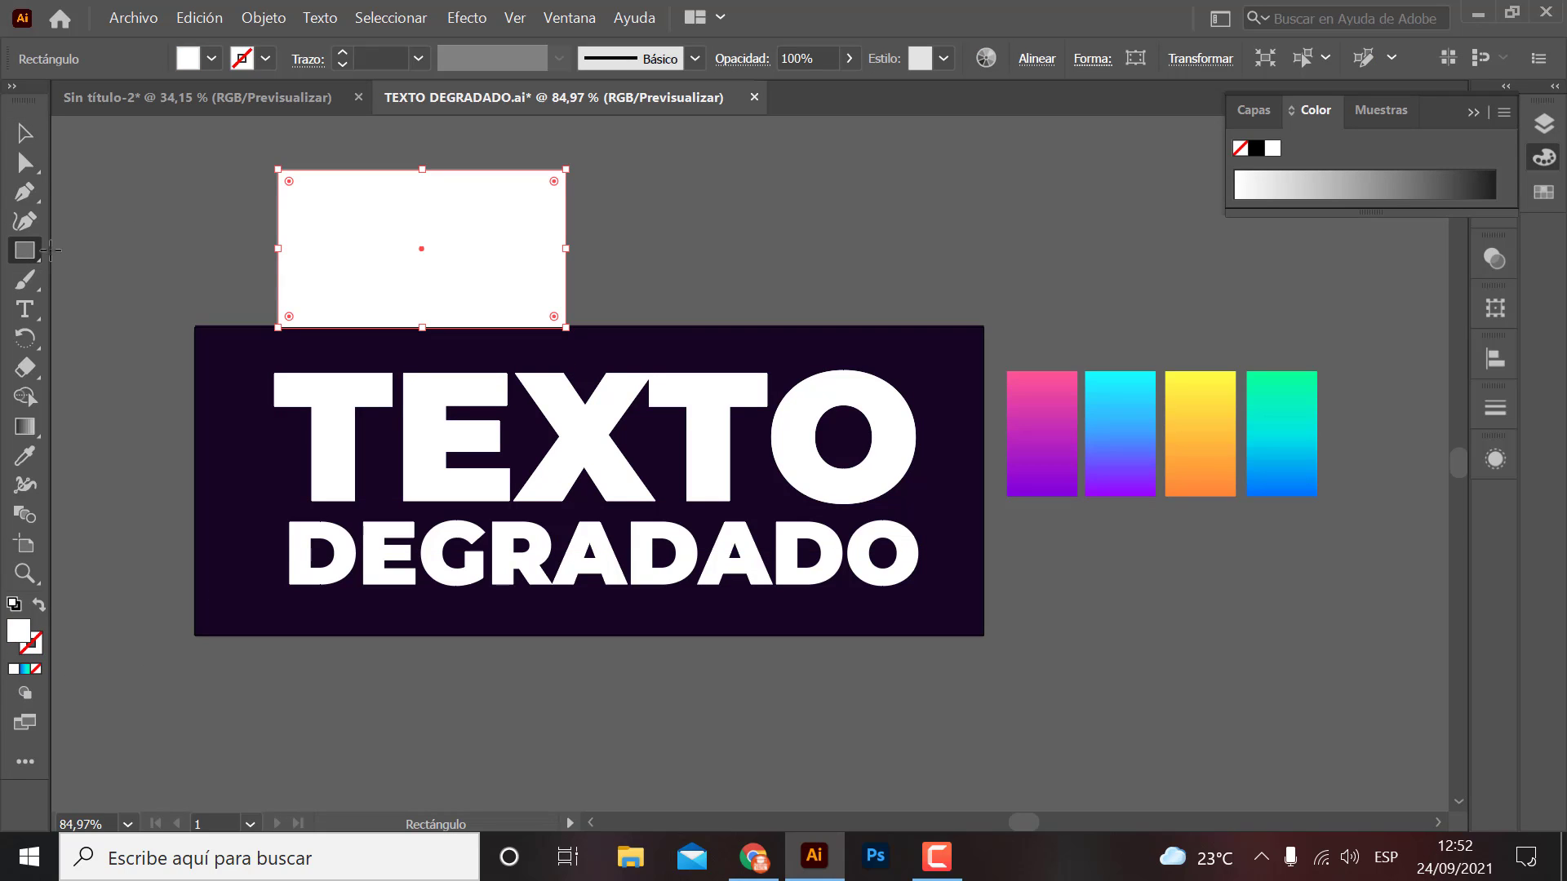
{"action": "left_click", "coordinate": [25, 426]}
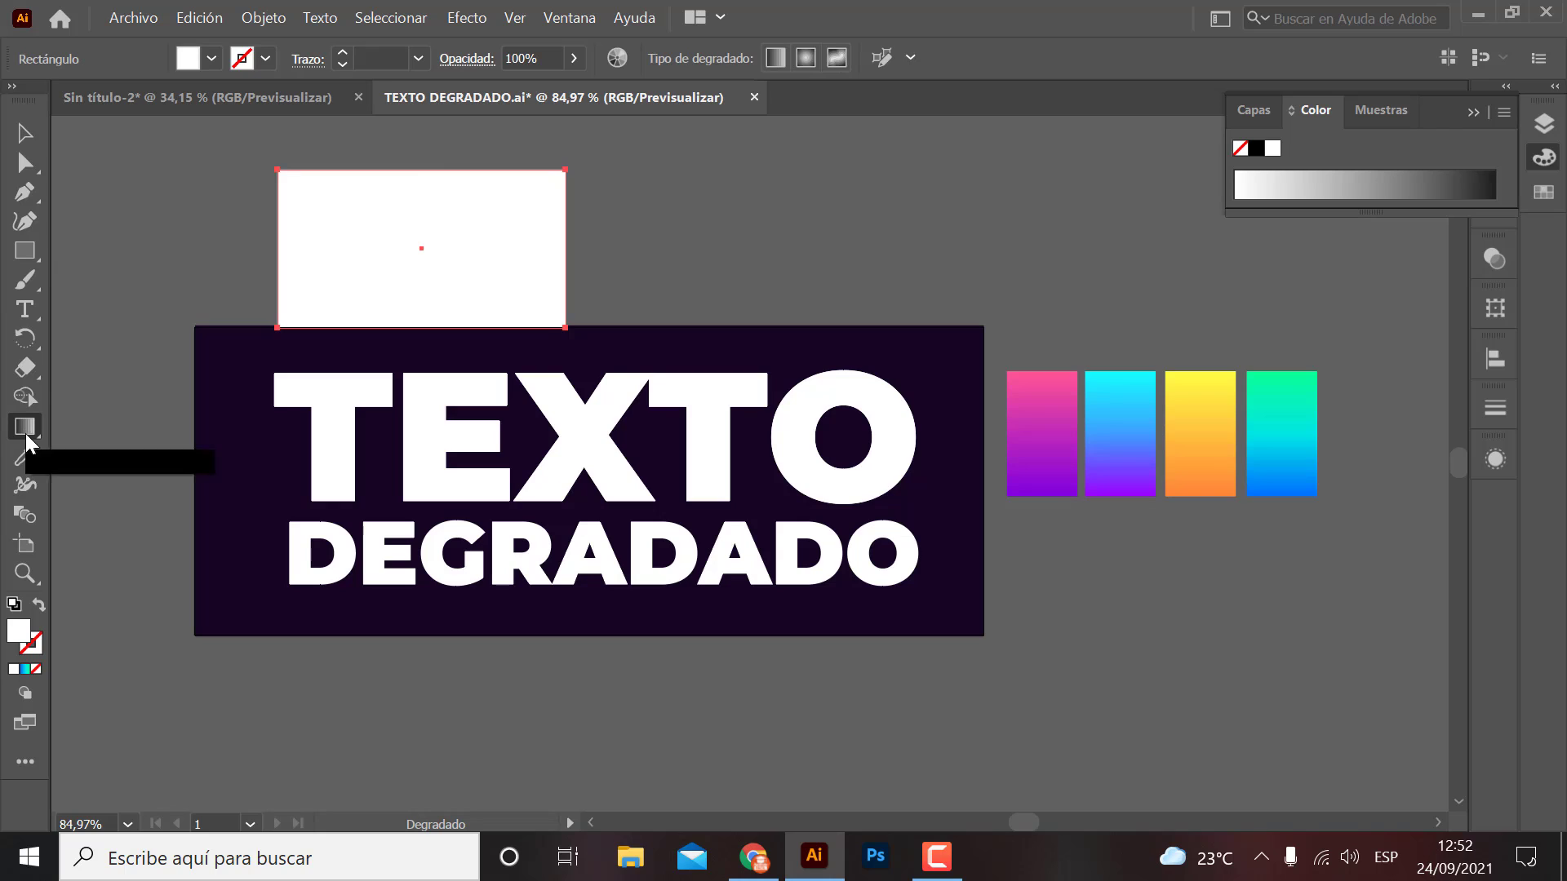
{"action": "left_click", "coordinate": [460, 228]}
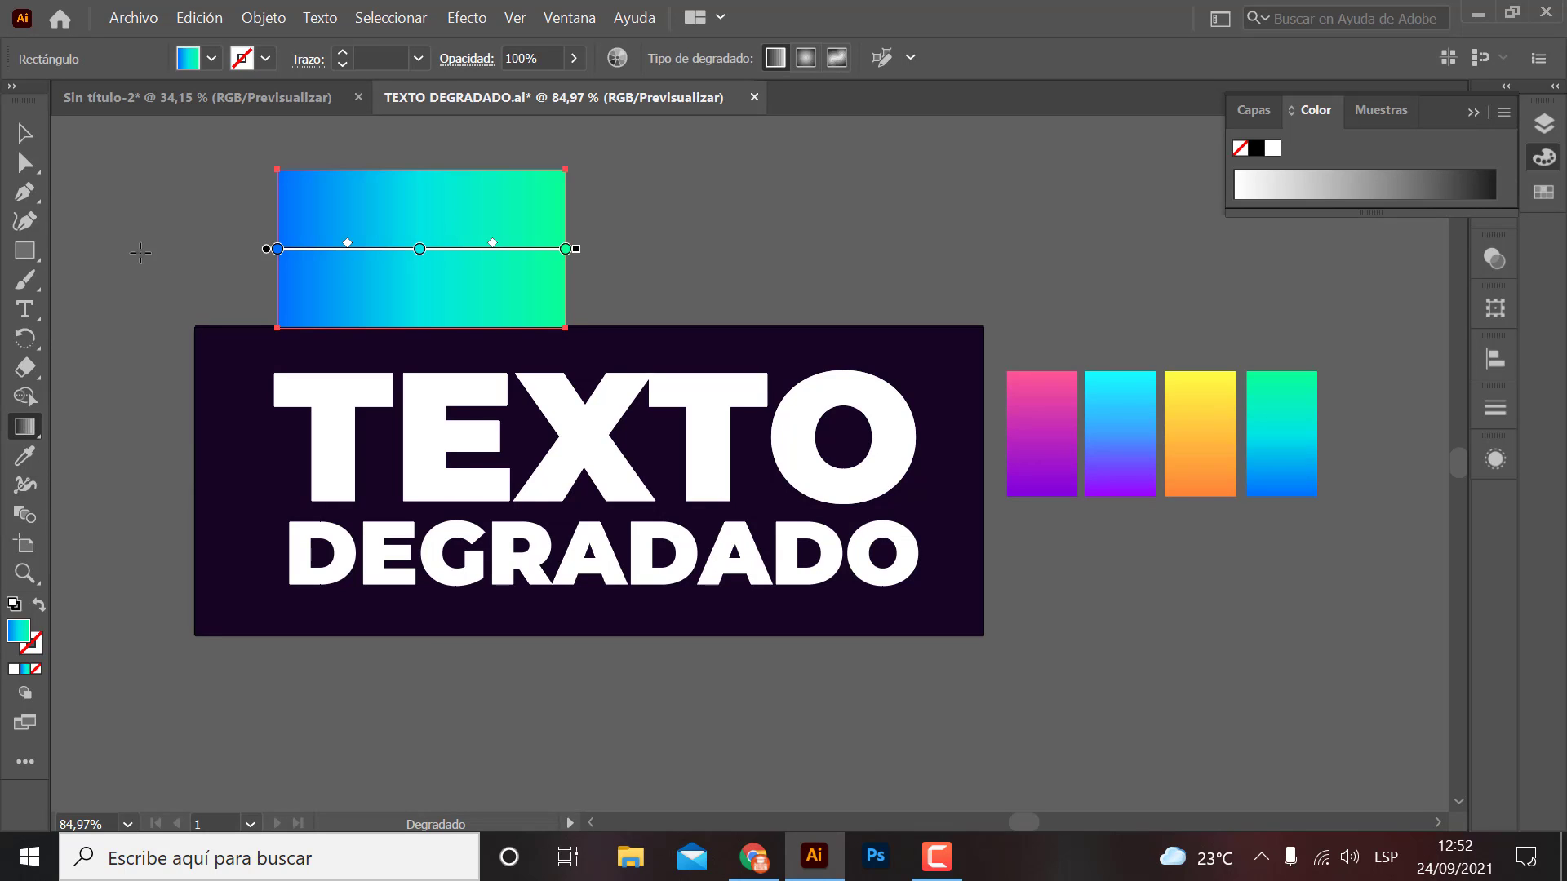
{"action": "left_click", "coordinate": [24, 133]}
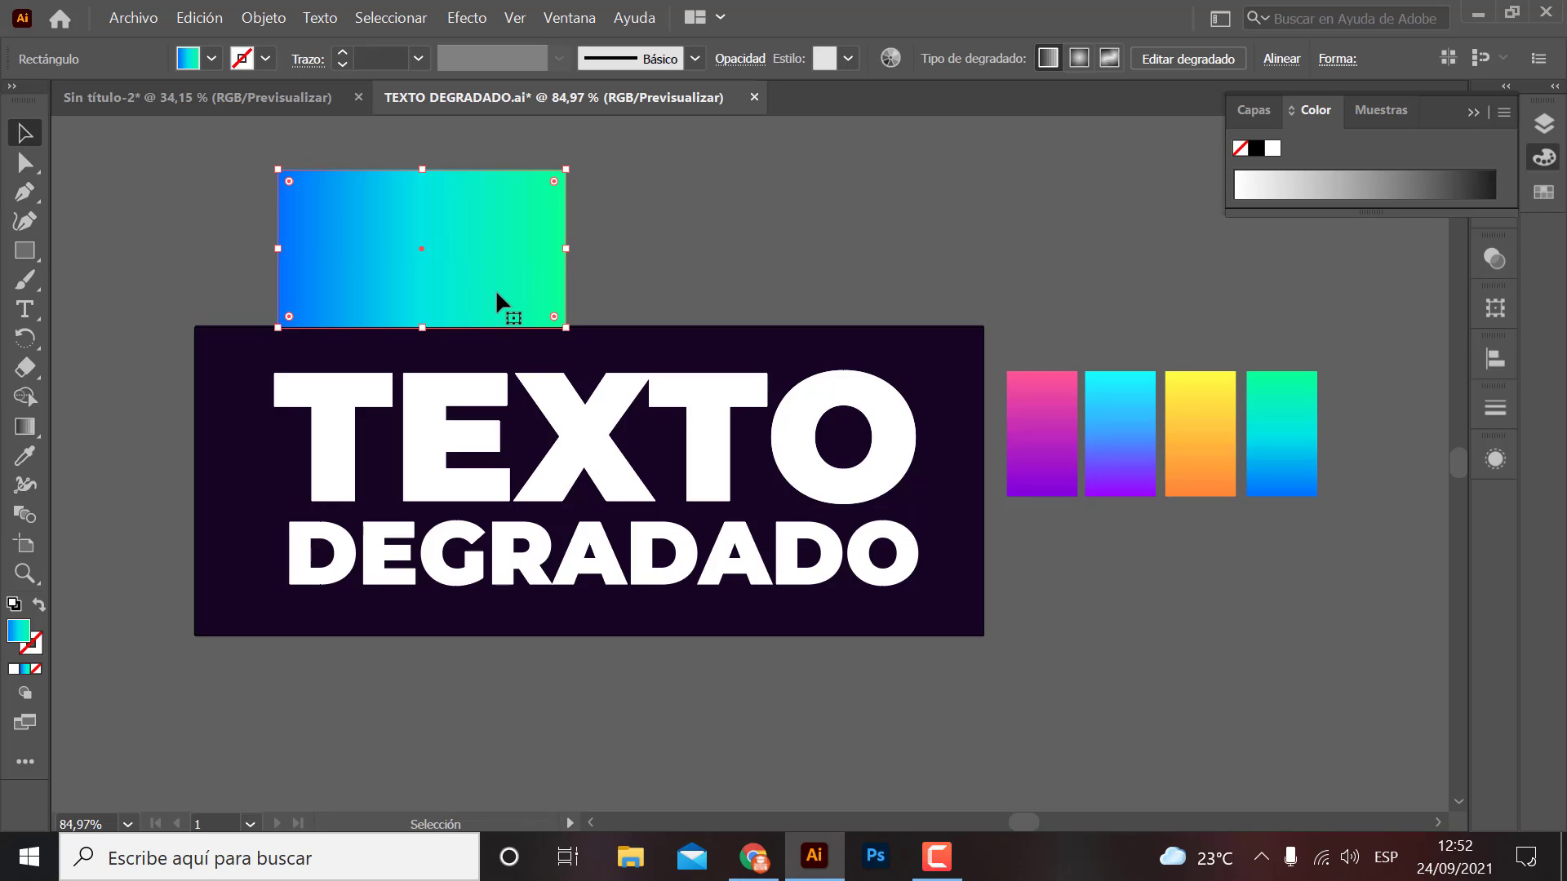
{"action": "key", "text": "Delete"}
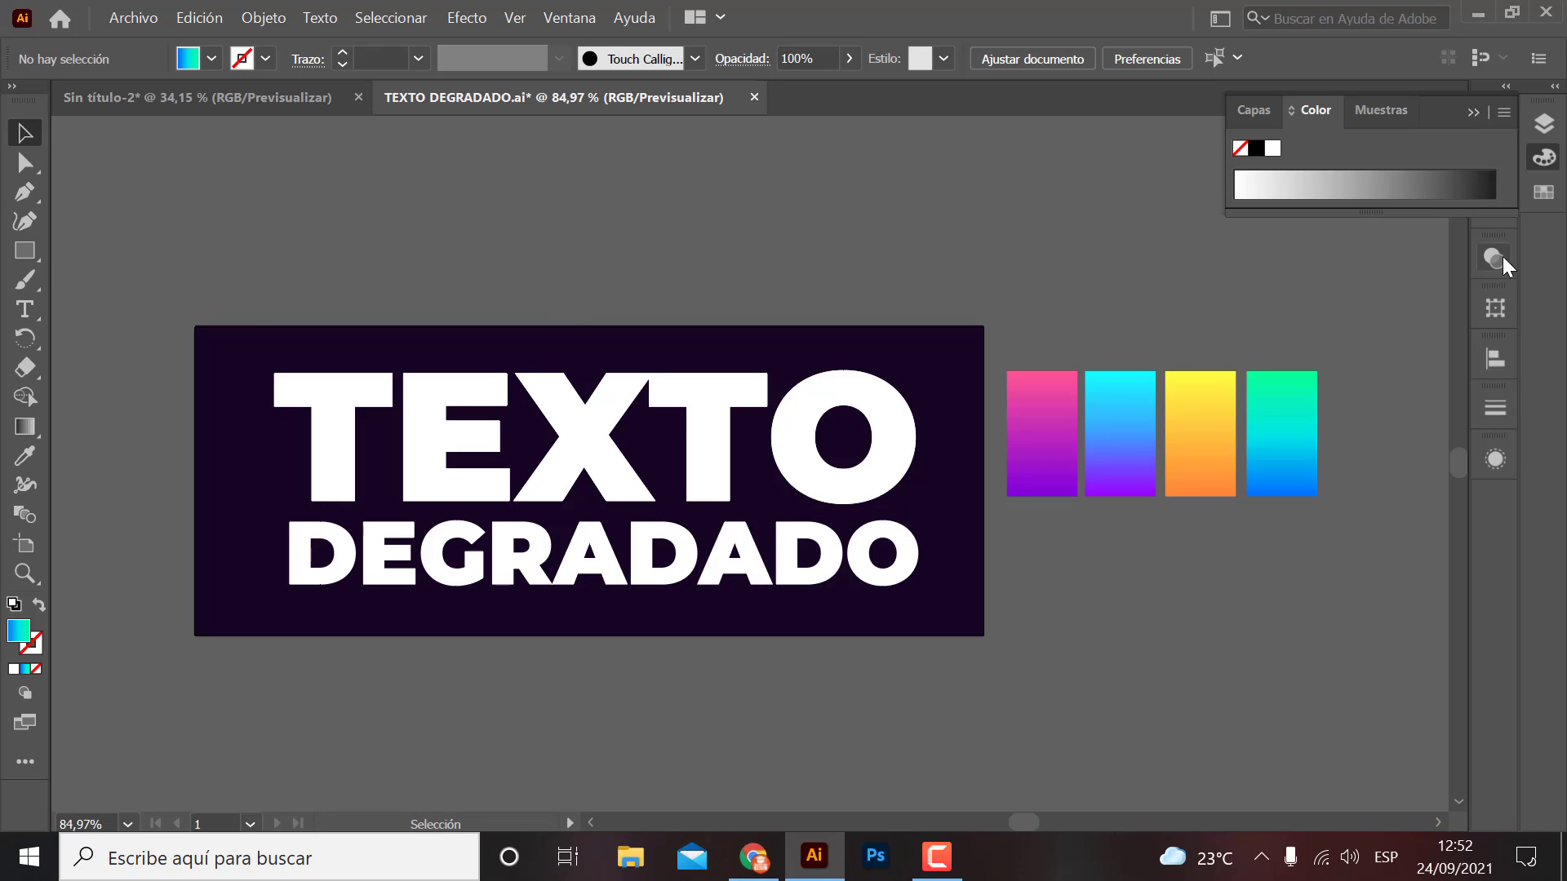
- Try out the pink-purple, cyan-purple, yellow-orange and green-blue gradient sample rectangles
{"action": "left_click", "coordinate": [1065, 482]}
{"action": "left_click", "coordinate": [1191, 473]}
{"action": "left_click", "coordinate": [1286, 463]}
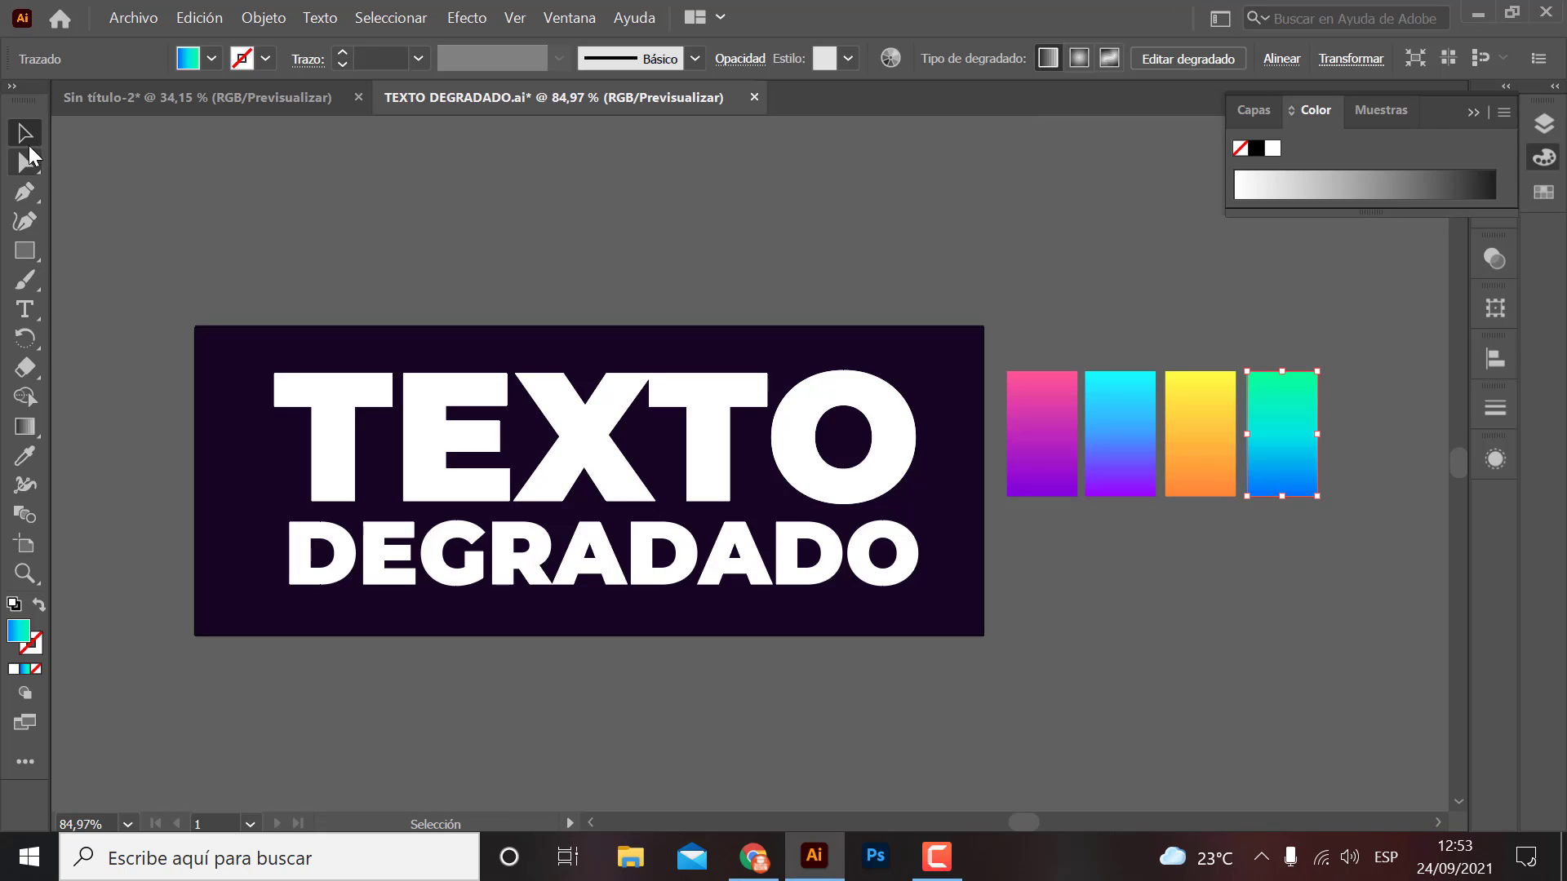
{"action": "left_click", "coordinate": [1037, 649]}
{"action": "left_click", "coordinate": [1052, 457]}
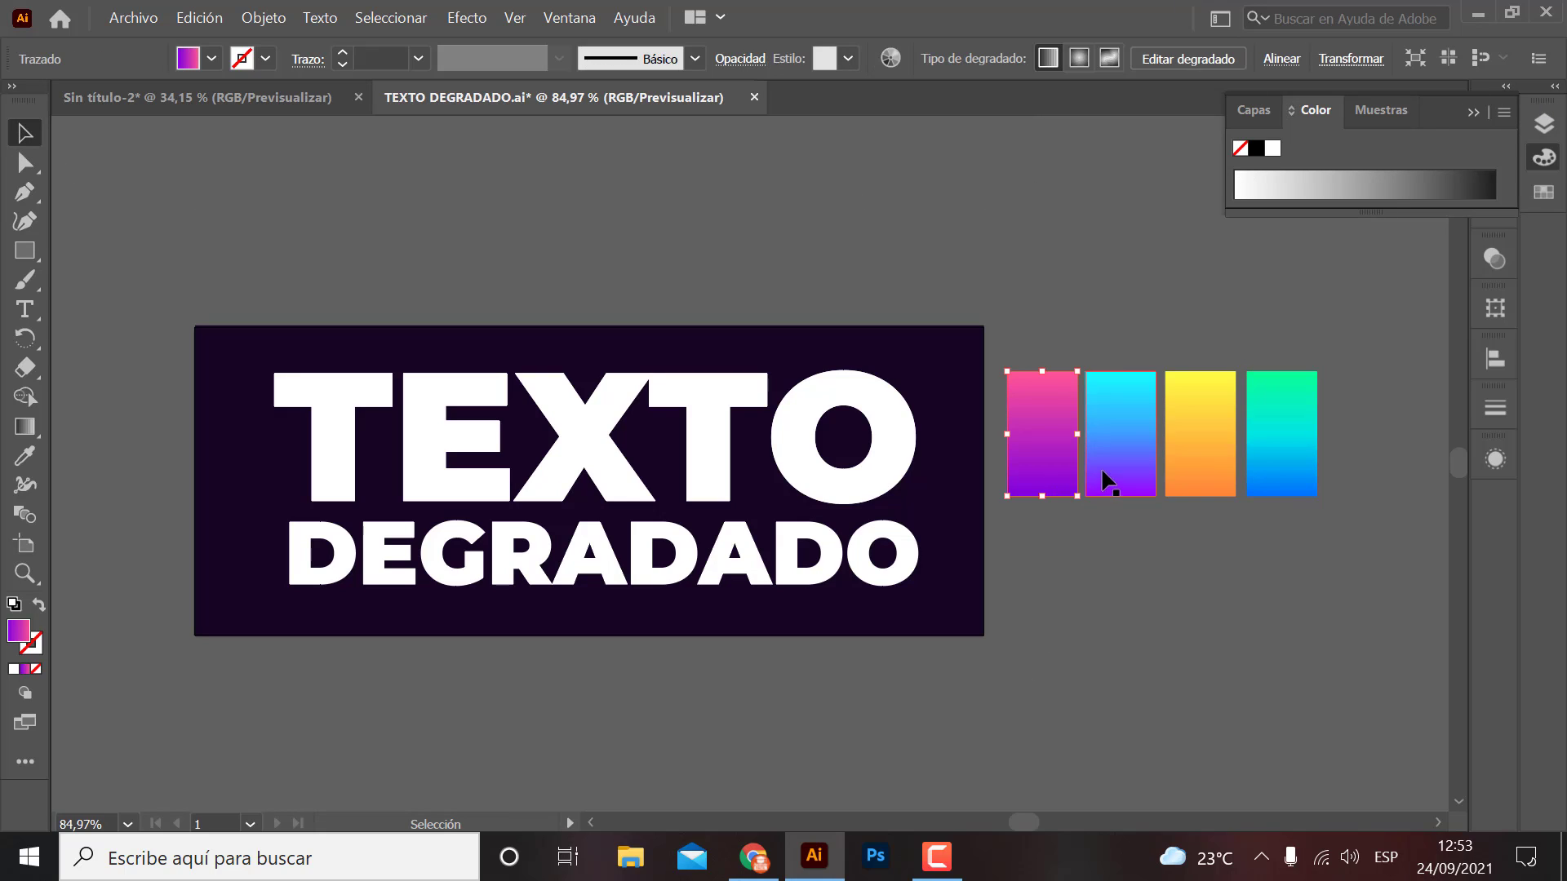
{"action": "left_click", "coordinate": [1105, 475]}
{"action": "left_click", "coordinate": [1205, 455]}
{"action": "left_click", "coordinate": [1282, 461]}
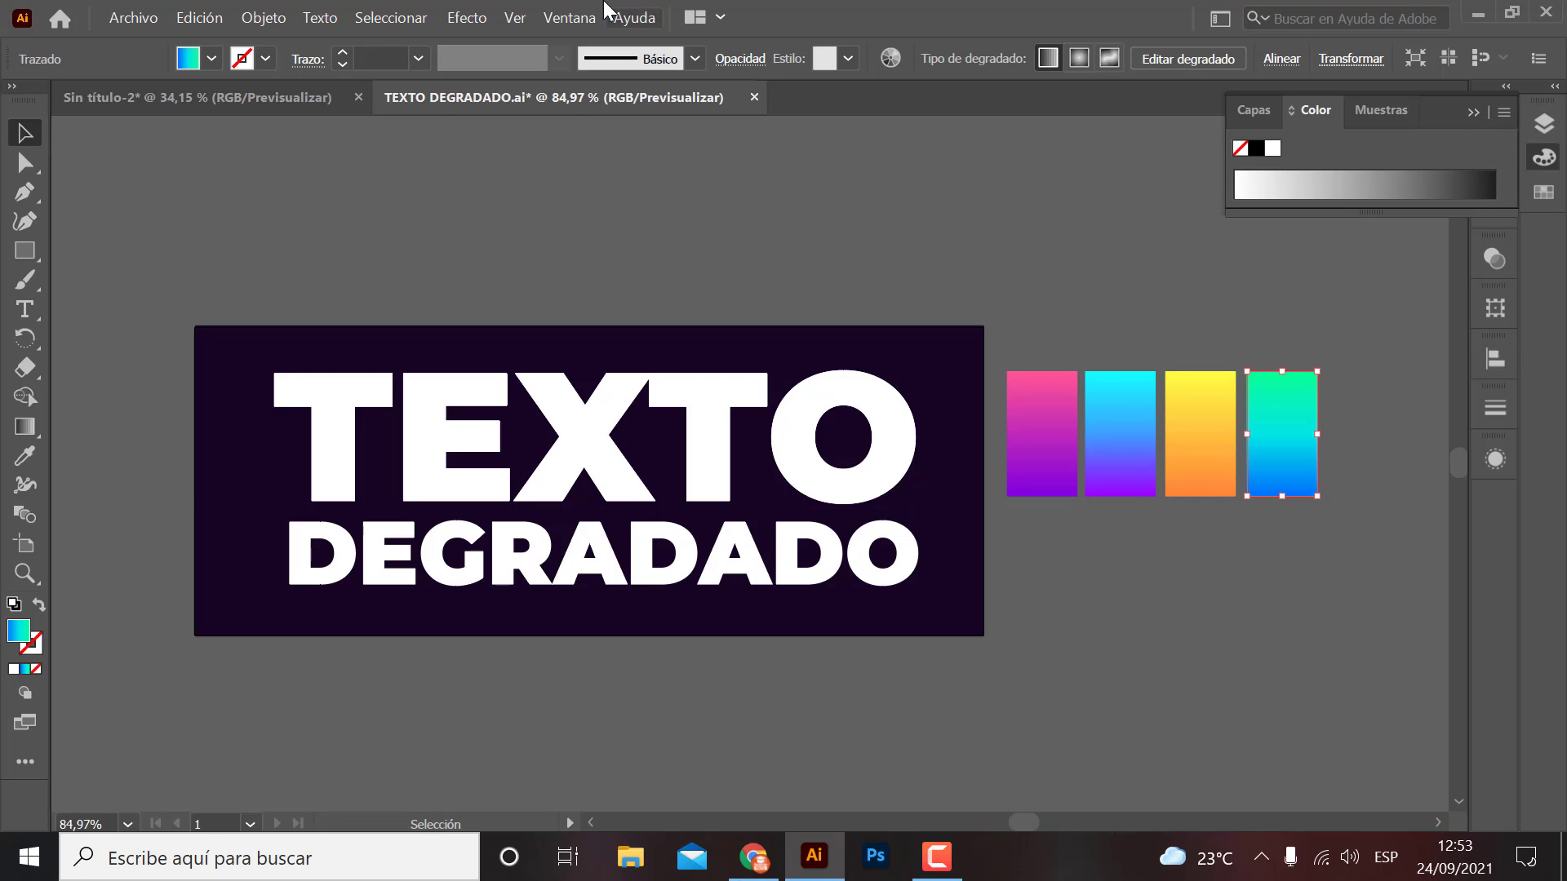
- Show the Muestras (Swatches) panel with the pink-purple gradient sample selected
{"action": "left_click", "coordinate": [568, 17]}
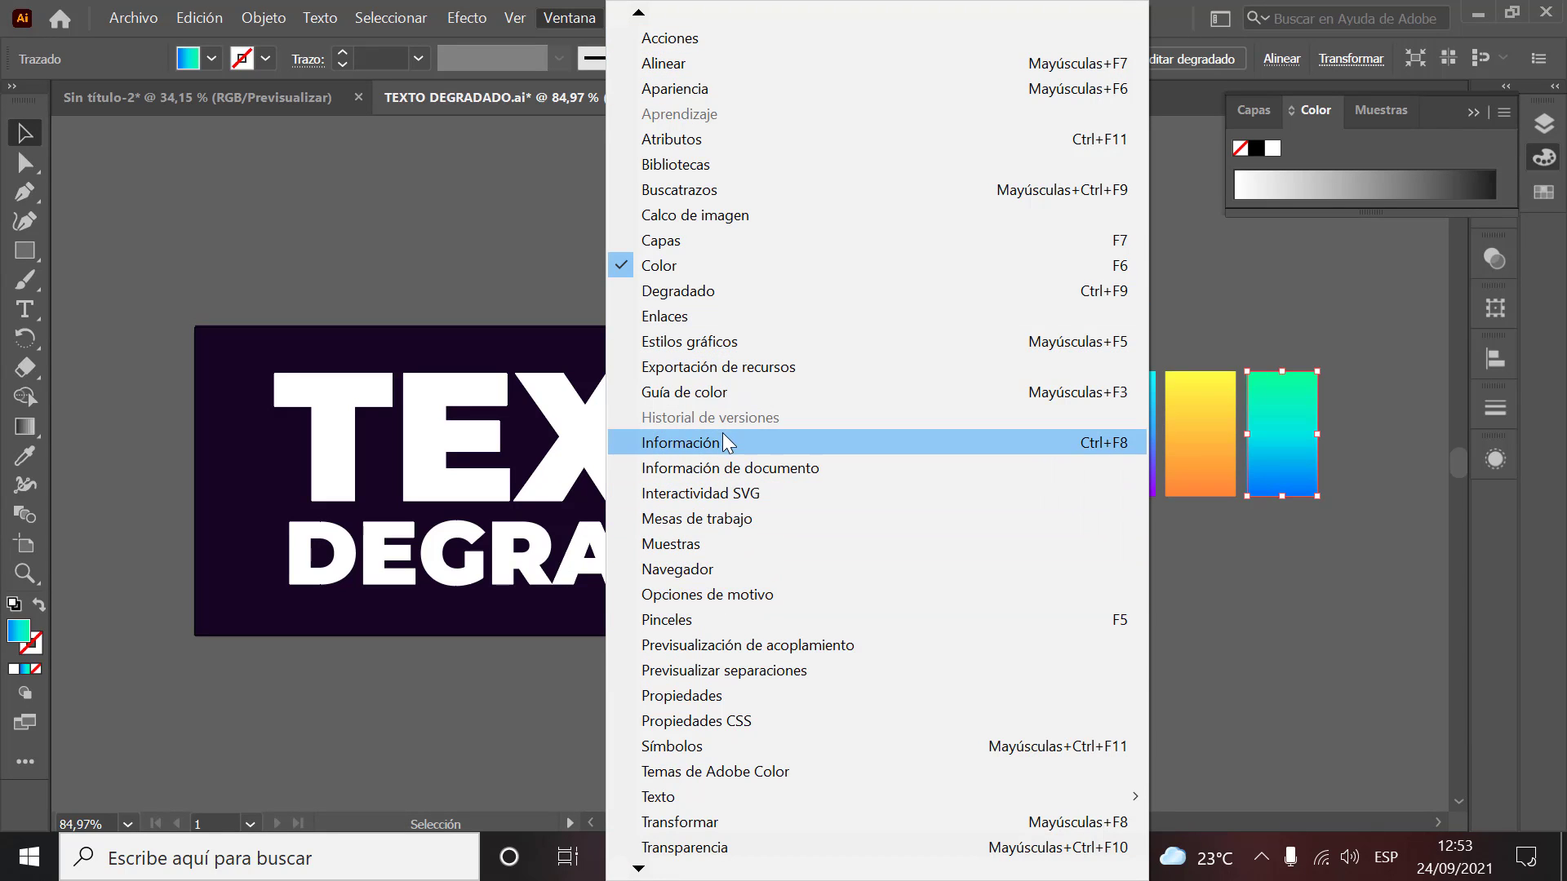
{"action": "left_click", "coordinate": [686, 544]}
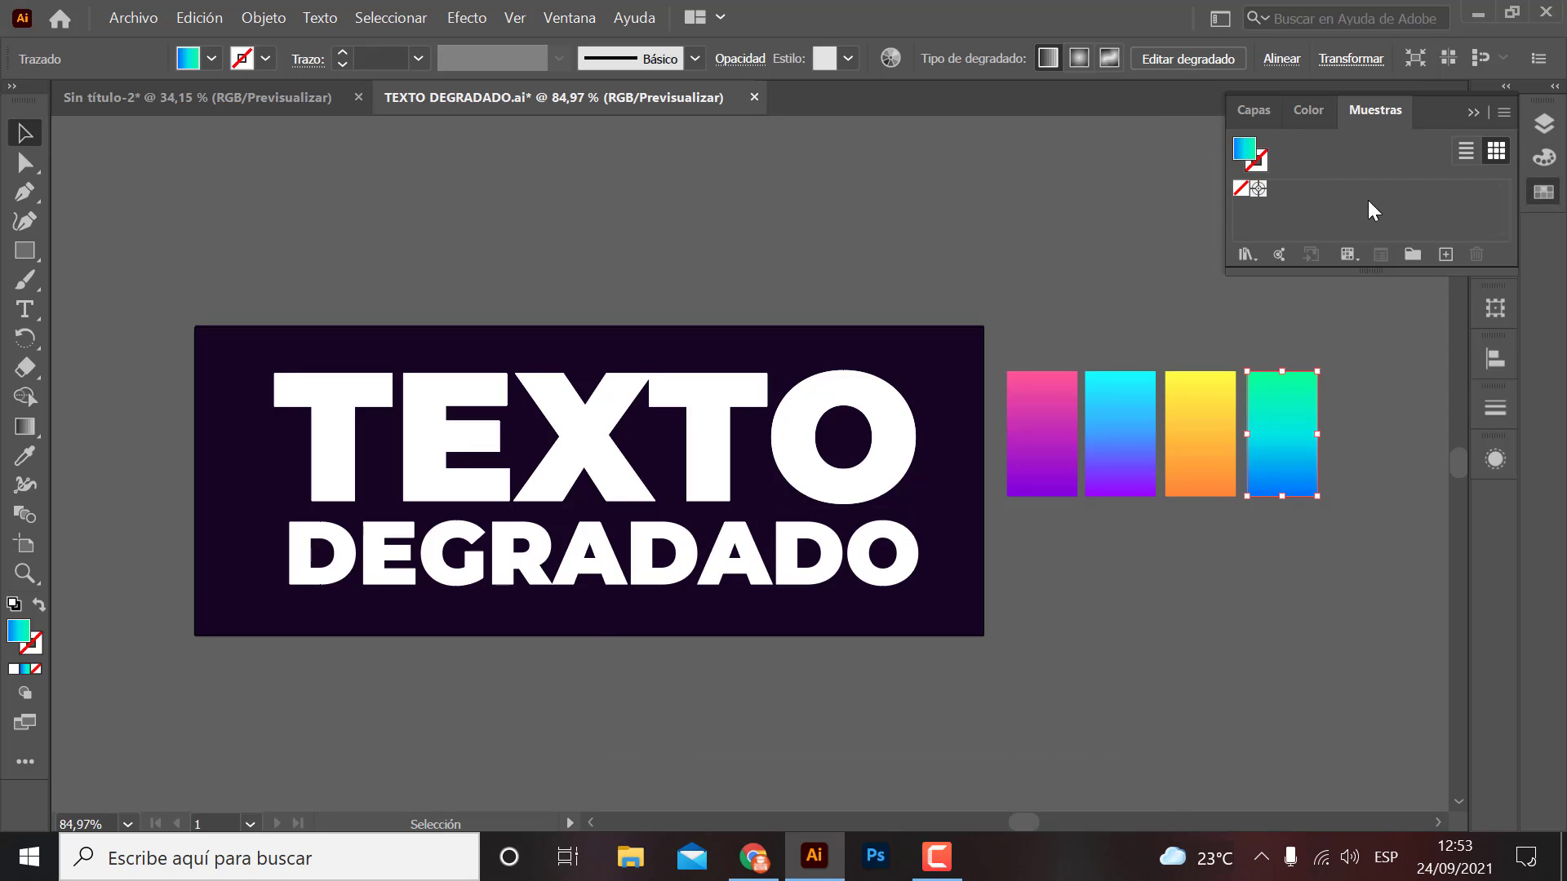
{"action": "left_click", "coordinate": [1041, 443]}
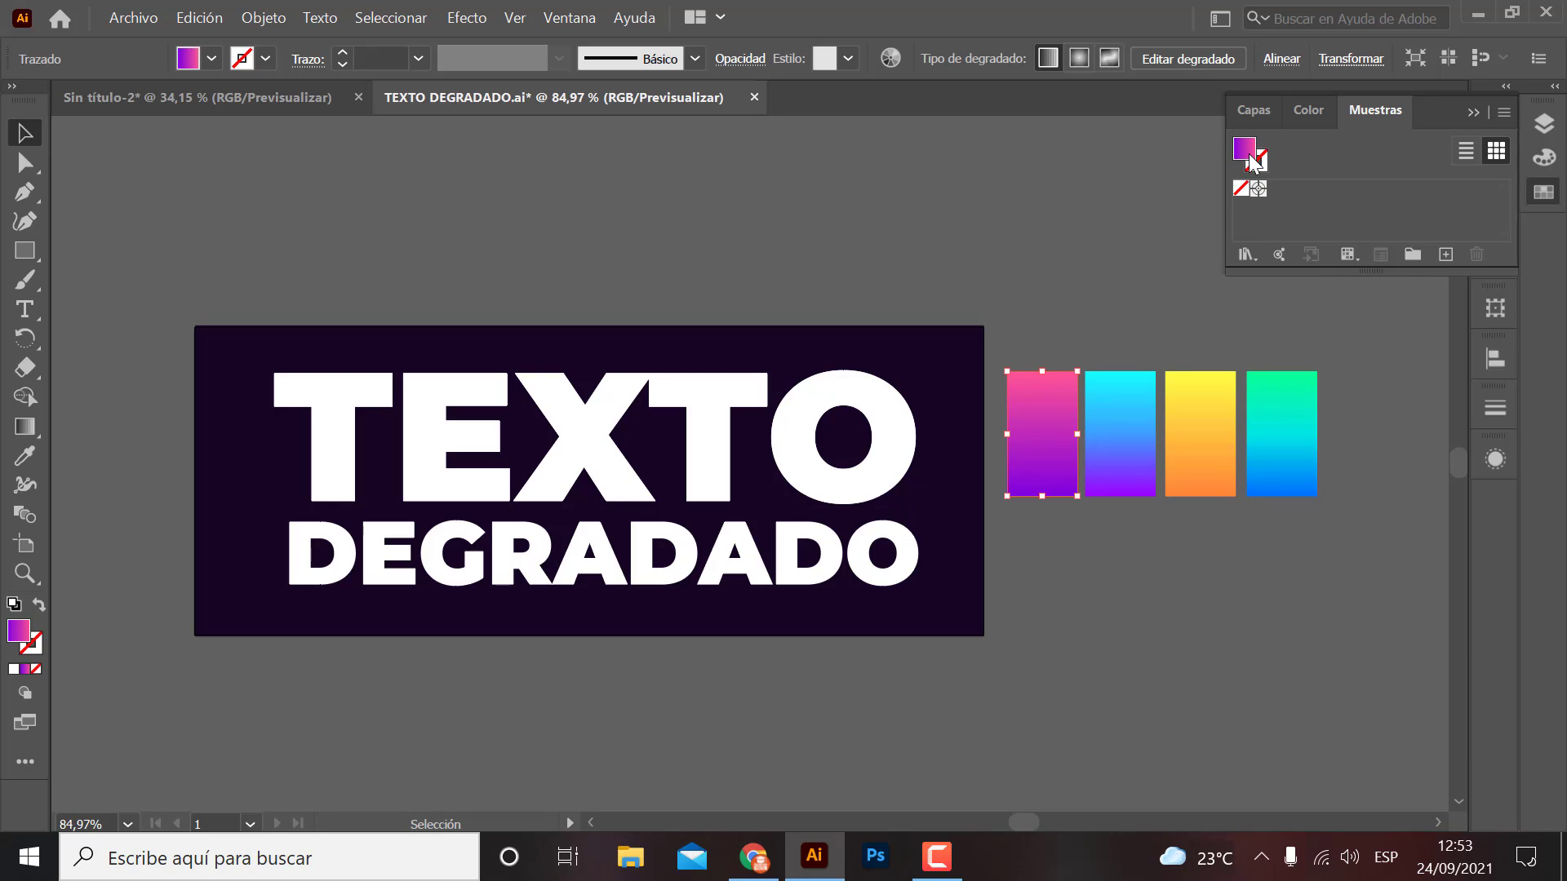
- Save the pink-purple gradient as swatch 'Degradado 1' and draw a small top-left rectangle
{"action": "left_click", "coordinate": [1503, 111]}
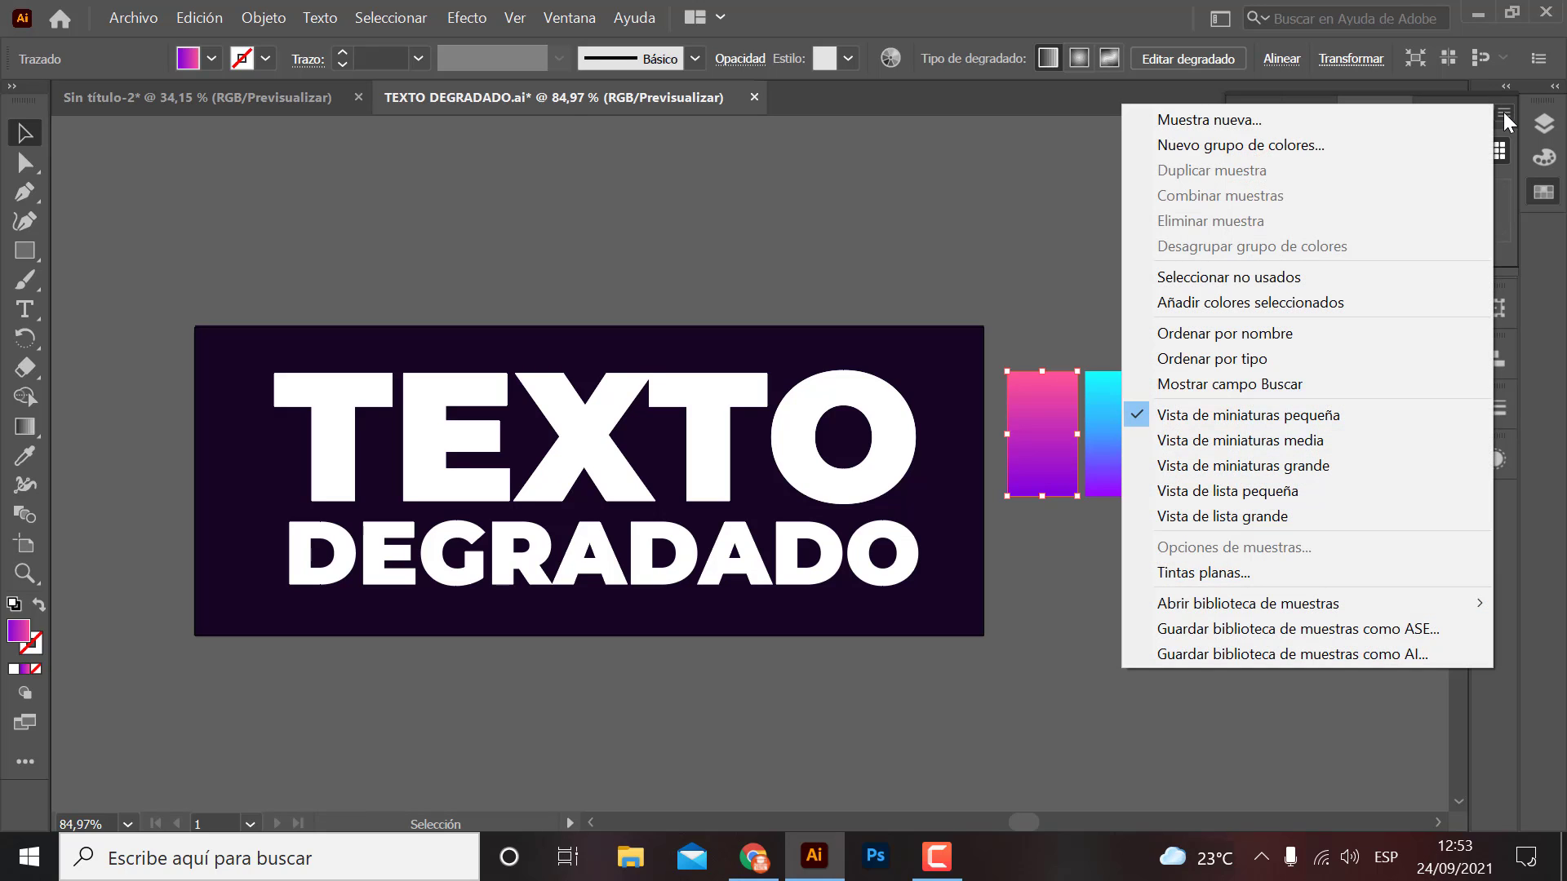
{"action": "left_click", "coordinate": [1407, 120]}
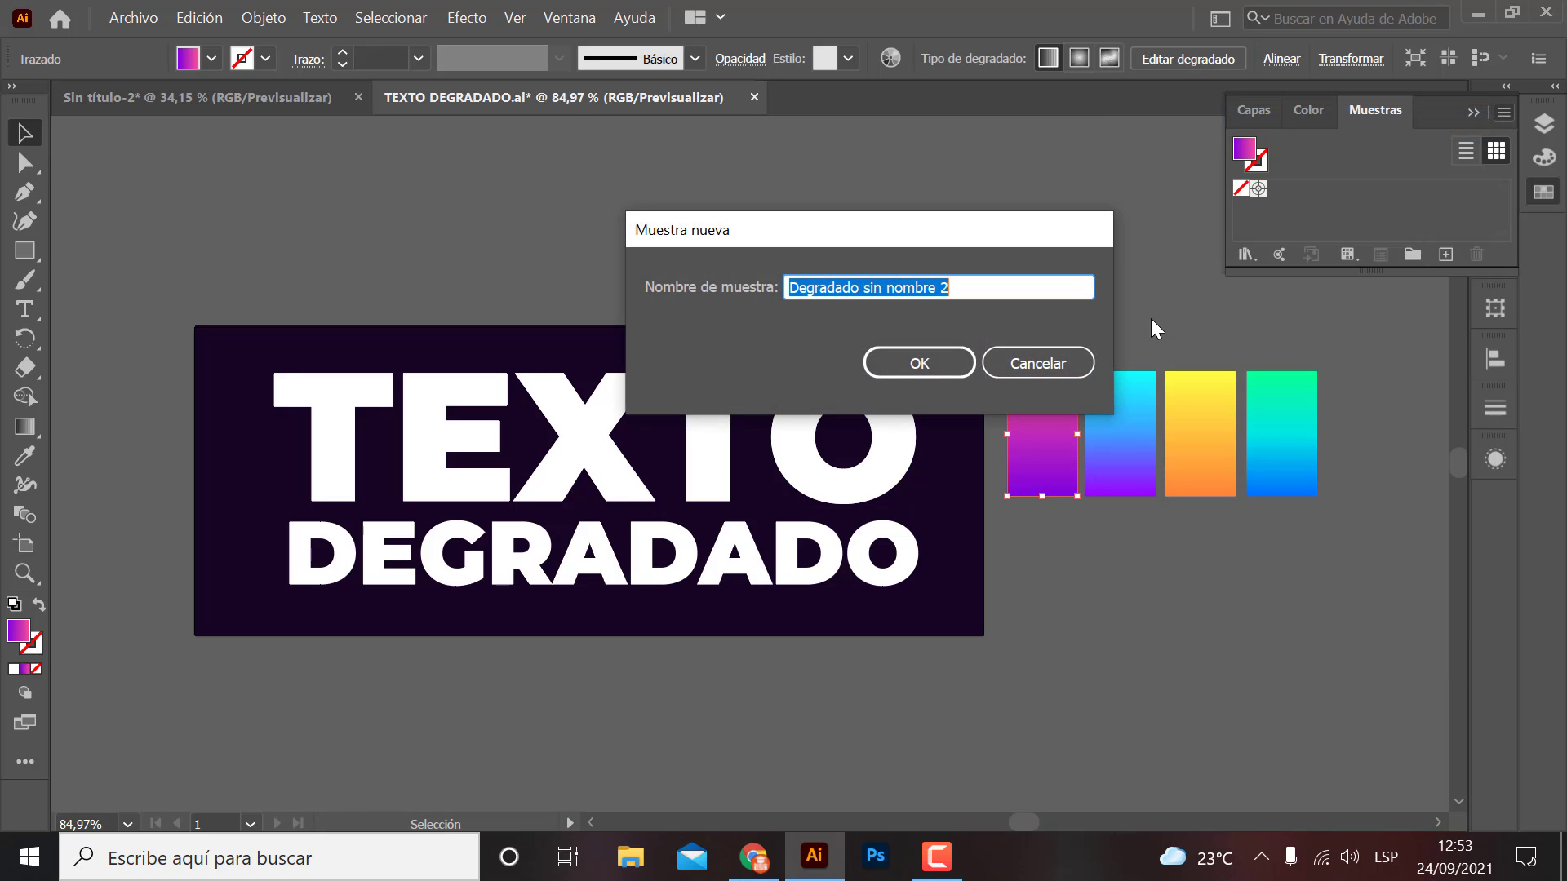
{"action": "left_click", "coordinate": [975, 287]}
{"action": "left_click_drag", "start_coordinate": [974, 287], "coordinate": [866, 286]}
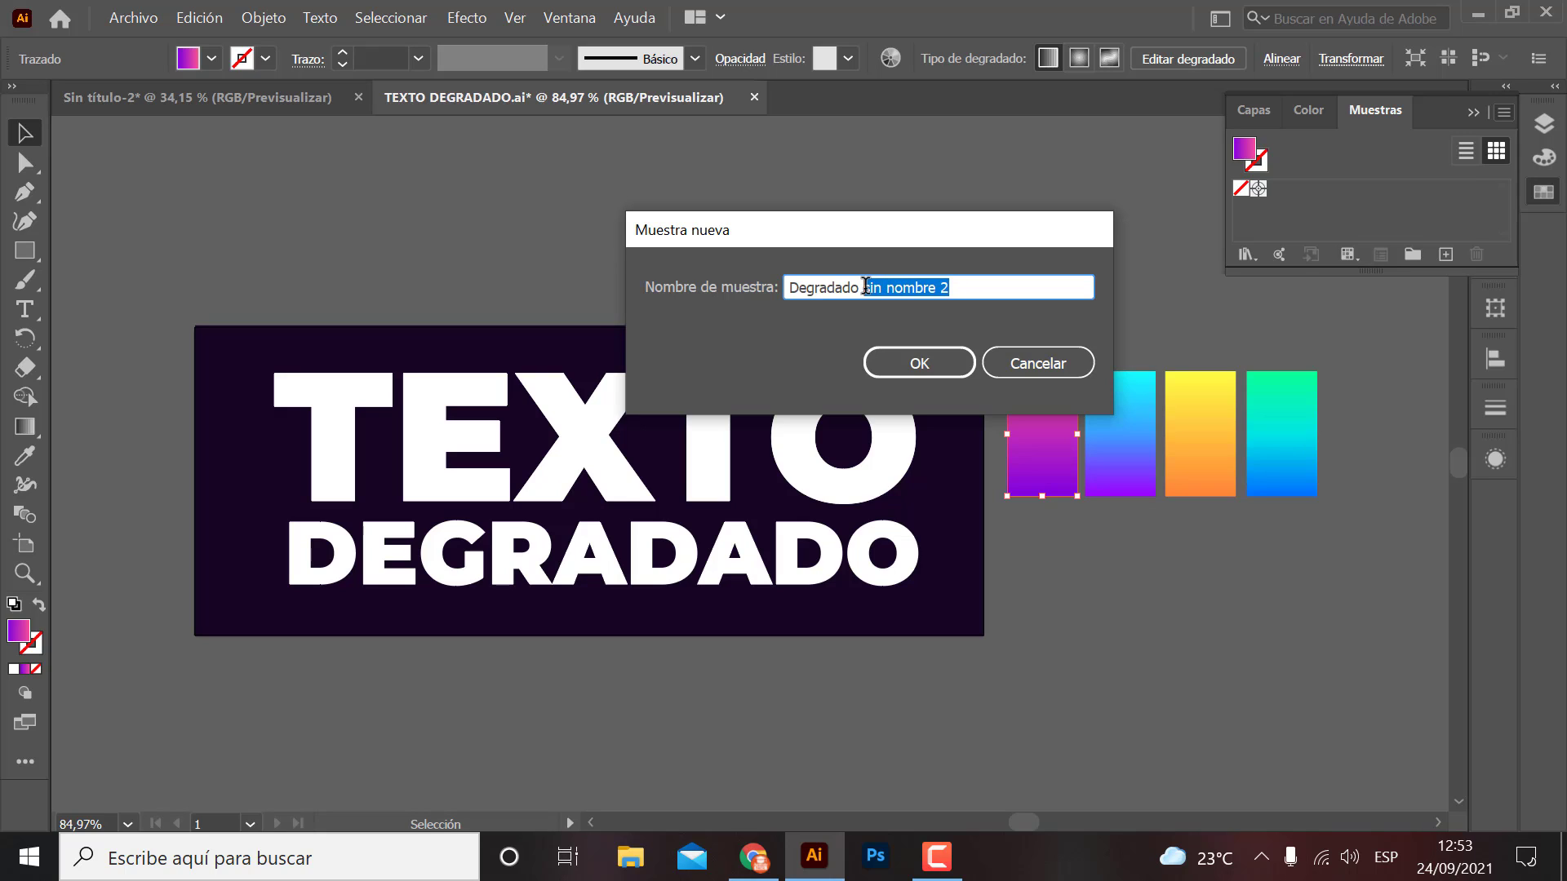
{"action": "type", "text": "1"}
{"action": "left_click", "coordinate": [927, 359]}
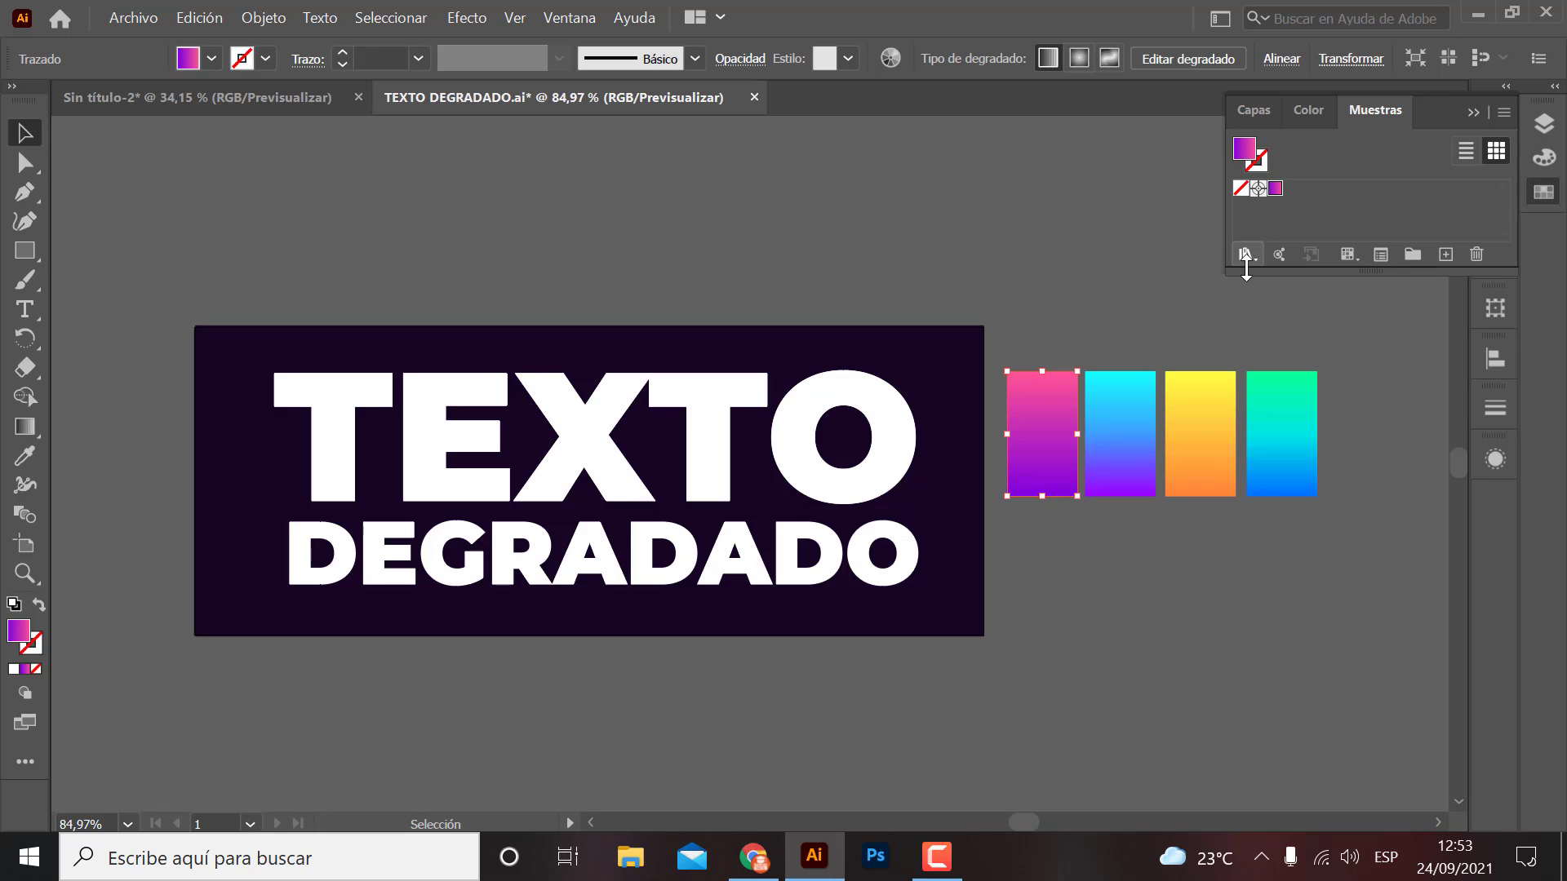
{"action": "left_click", "coordinate": [28, 256]}
{"action": "left_click_drag", "start_coordinate": [209, 171], "coordinate": [339, 270]}
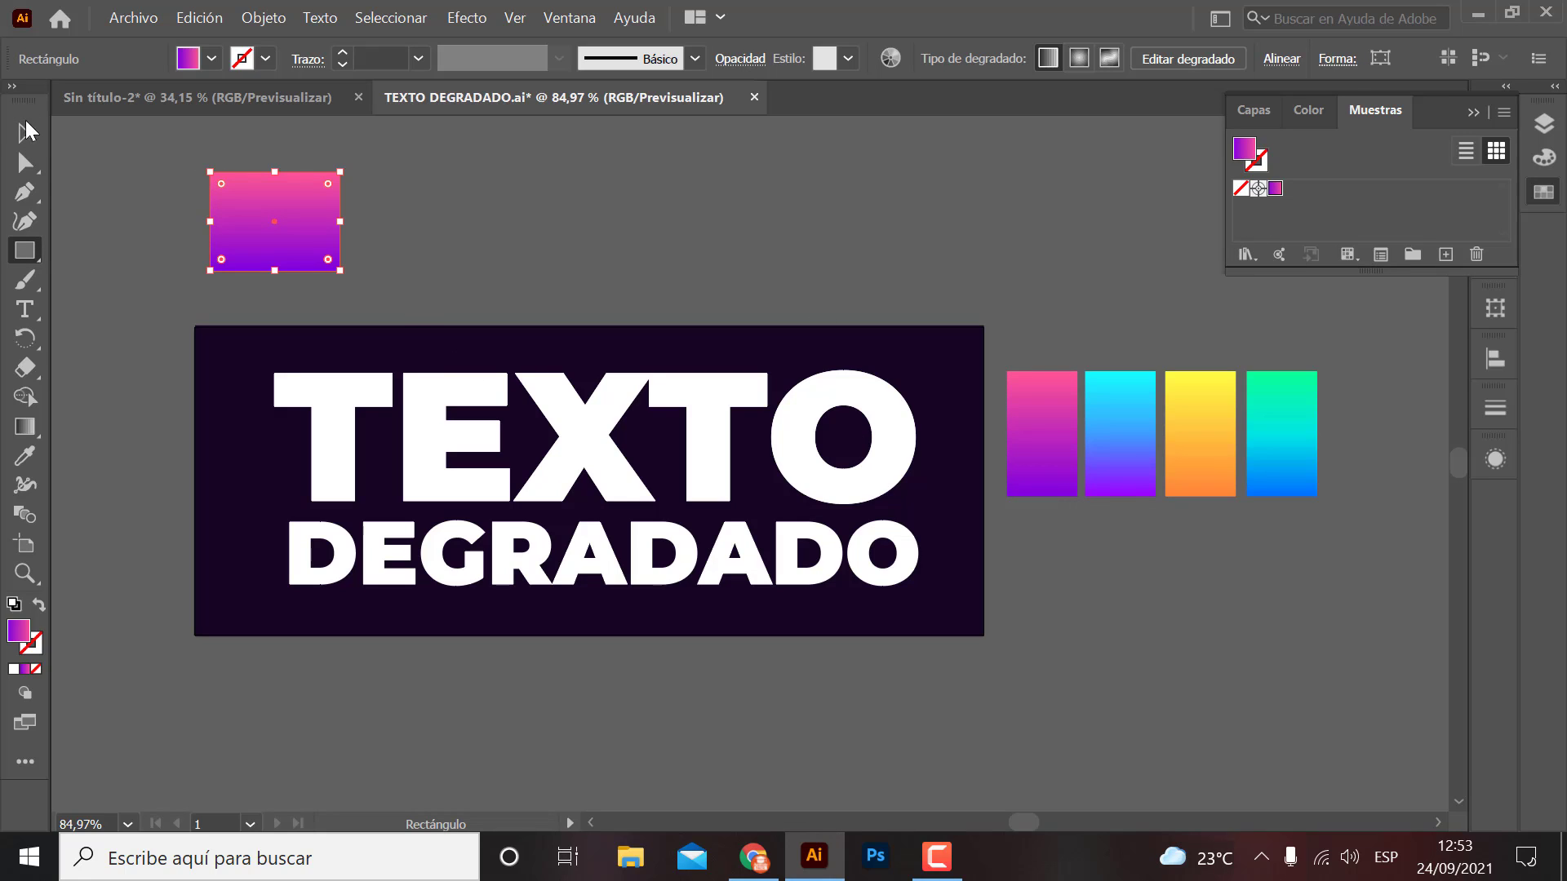
- Save the cyan-purple gradient sample as a new swatch named 'Degradado 2'
{"action": "left_click", "coordinate": [26, 130]}
{"action": "left_click", "coordinate": [1108, 433]}
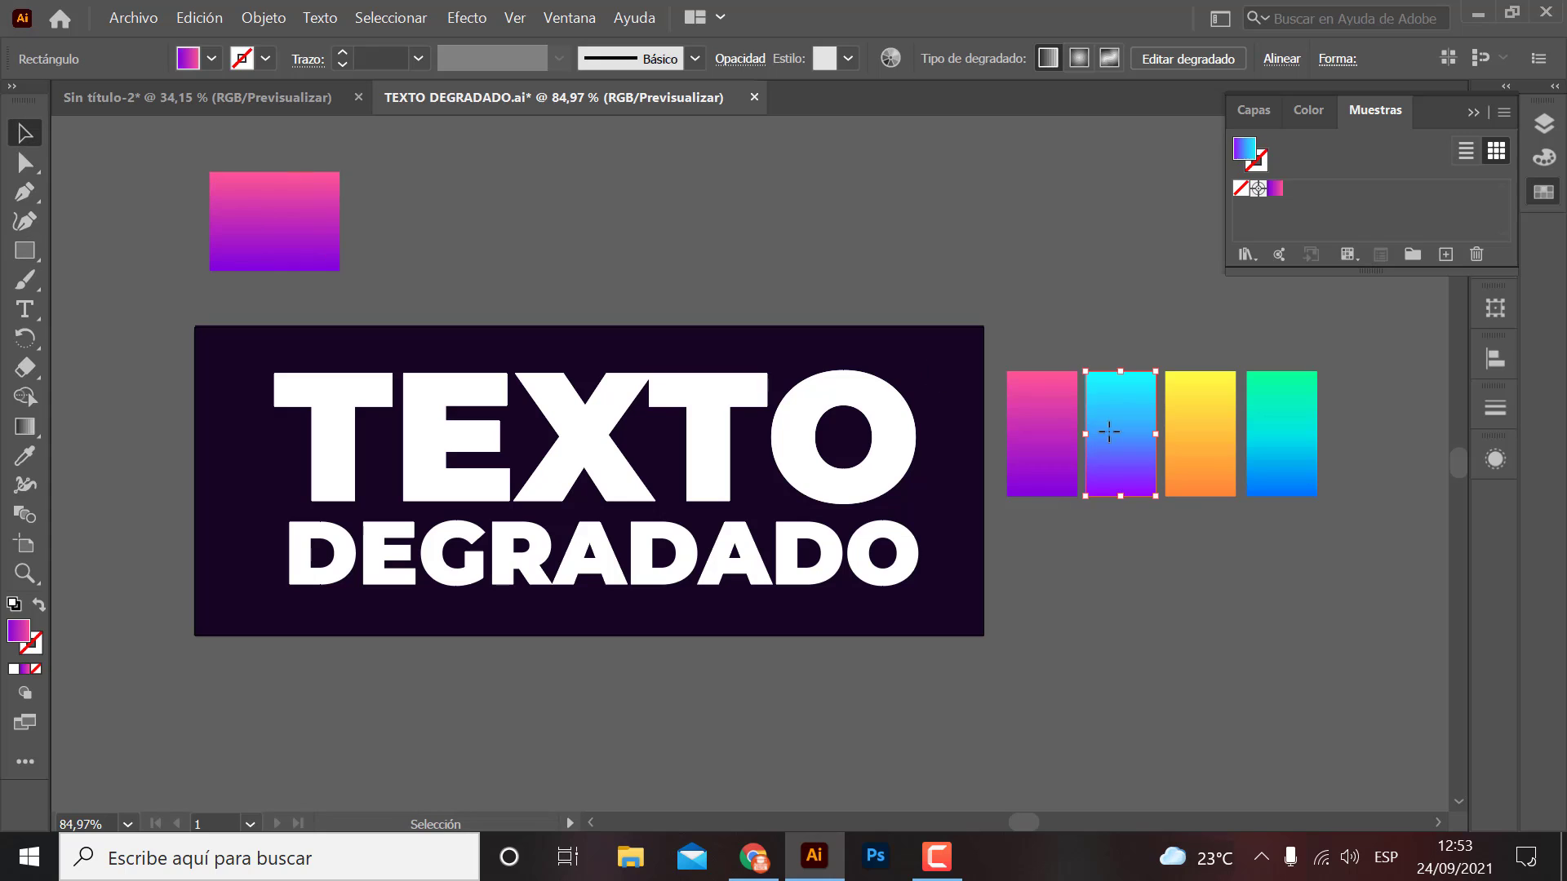
{"action": "left_click", "coordinate": [1504, 113]}
{"action": "left_click", "coordinate": [1215, 119]}
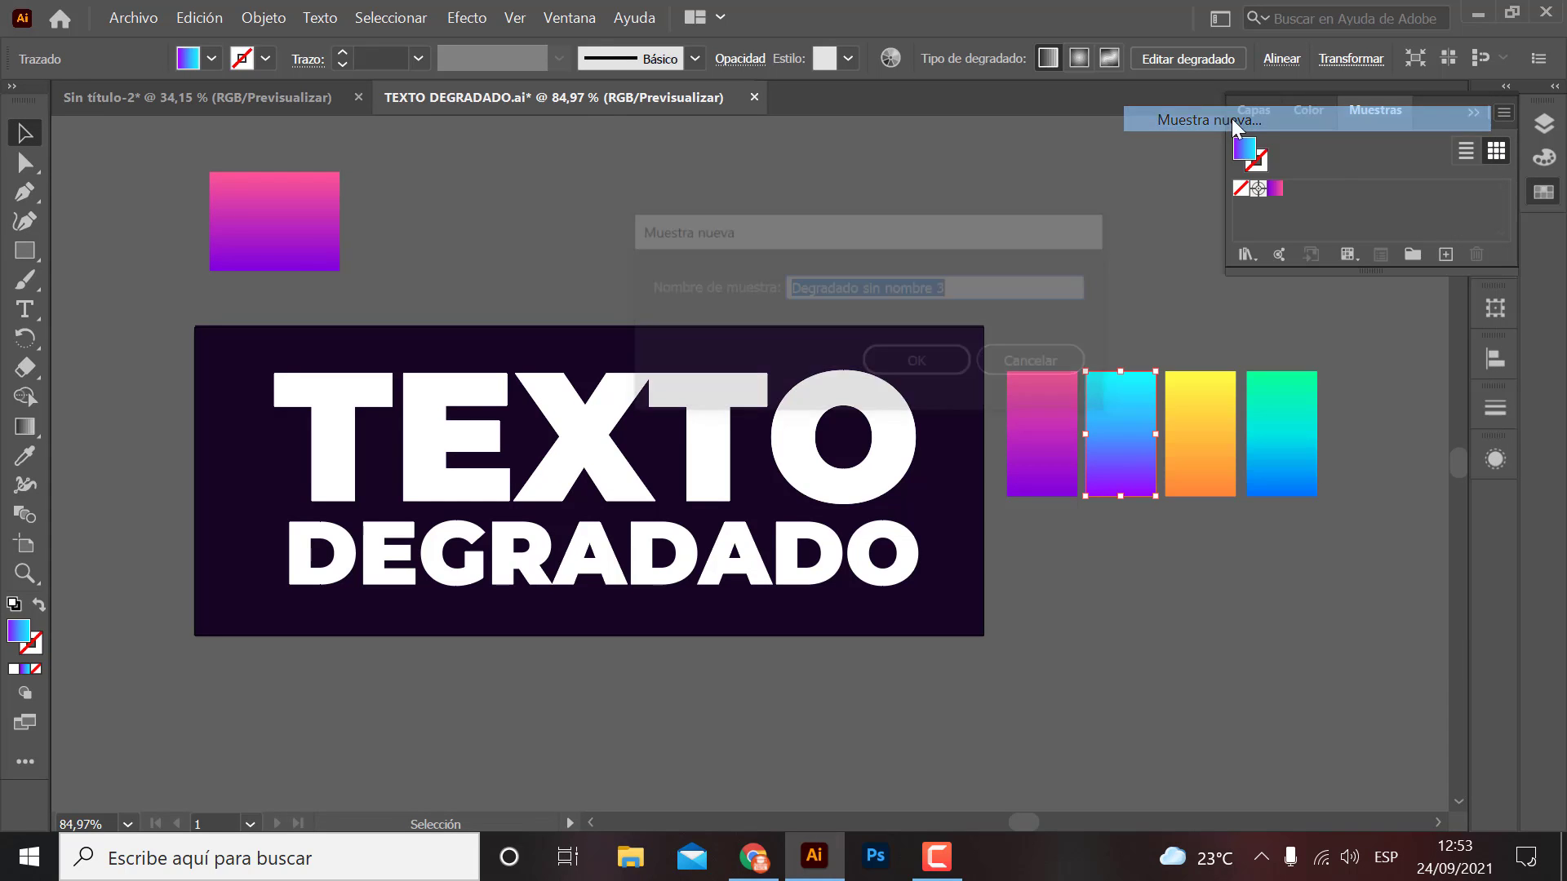
{"action": "left_click", "coordinate": [900, 287]}
{"action": "left_click_drag", "start_coordinate": [861, 287], "coordinate": [990, 288]}
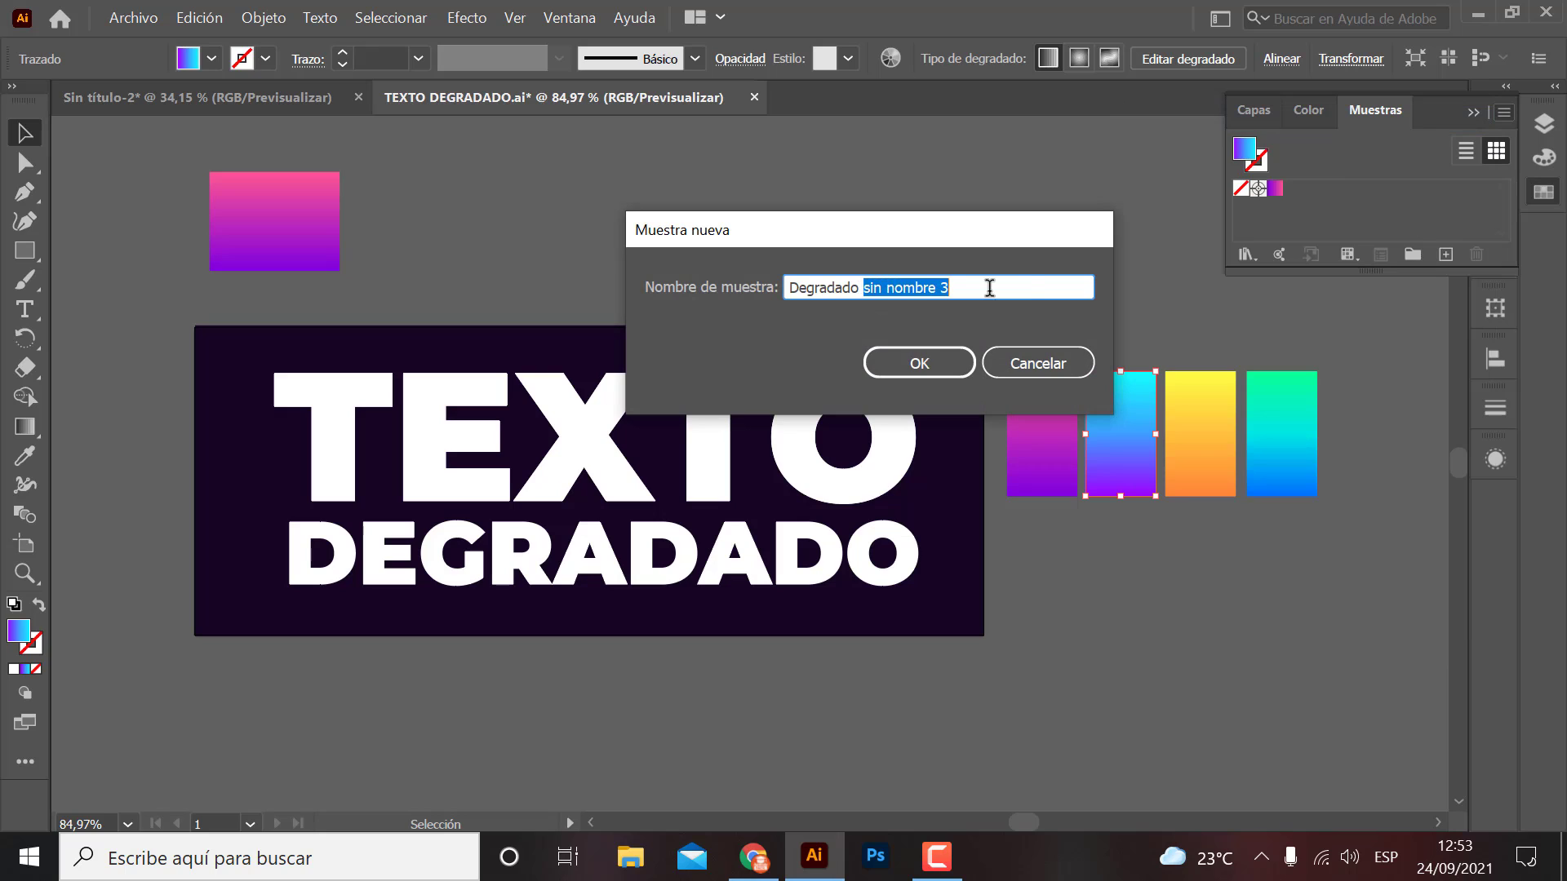
{"action": "type", "text": "2"}
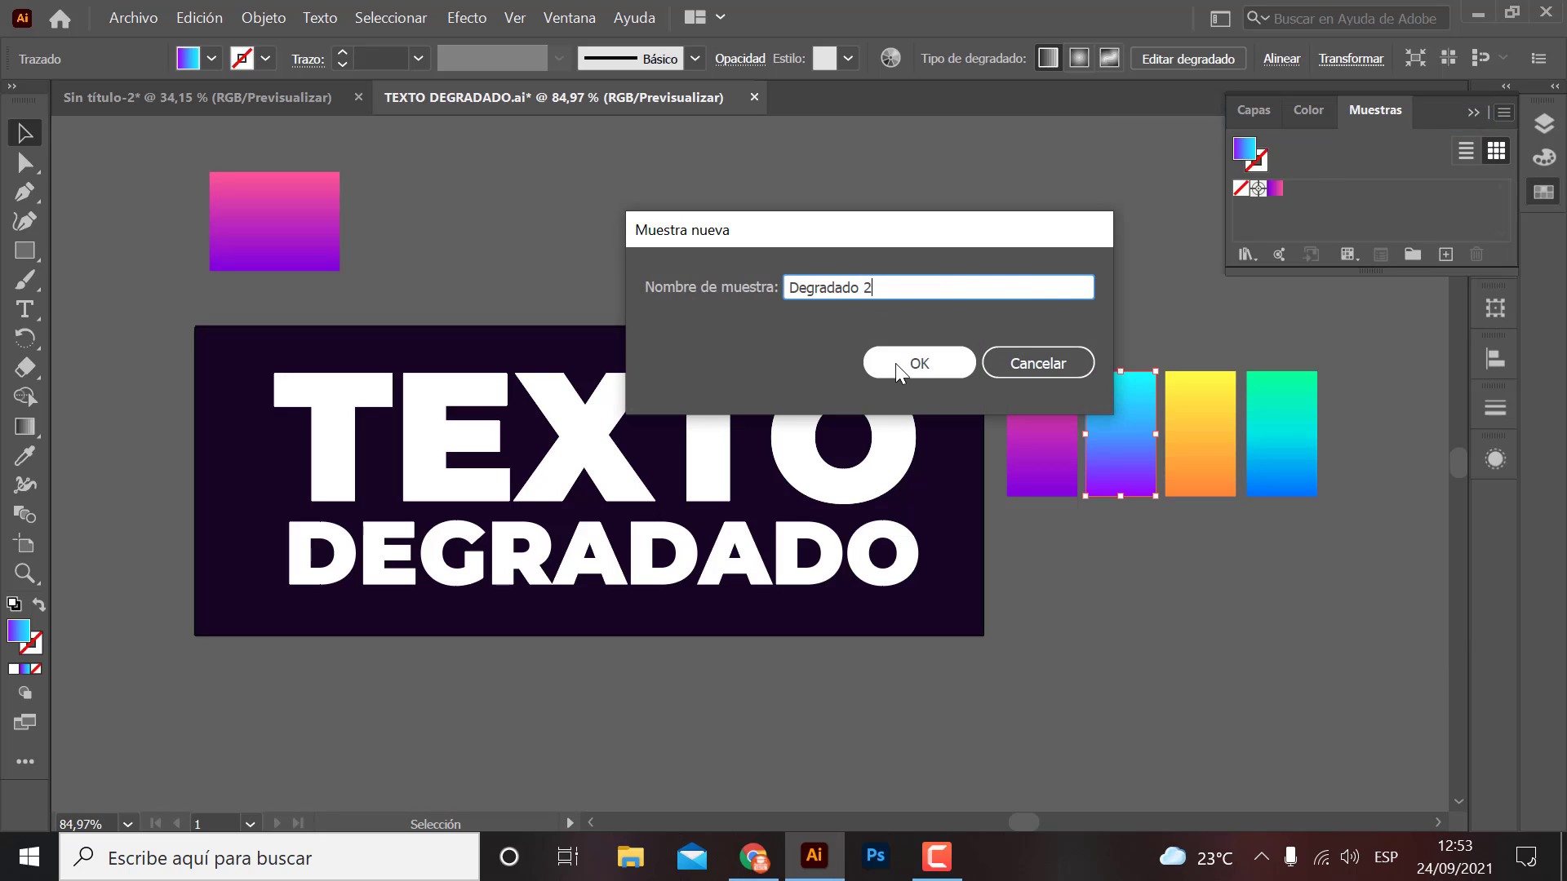
{"action": "left_click", "coordinate": [895, 364]}
- Fill the new rectangle with the Degradado 2 swatch, then delete the test rectangle
{"action": "left_click", "coordinate": [581, 316]}
{"action": "left_click", "coordinate": [272, 260]}
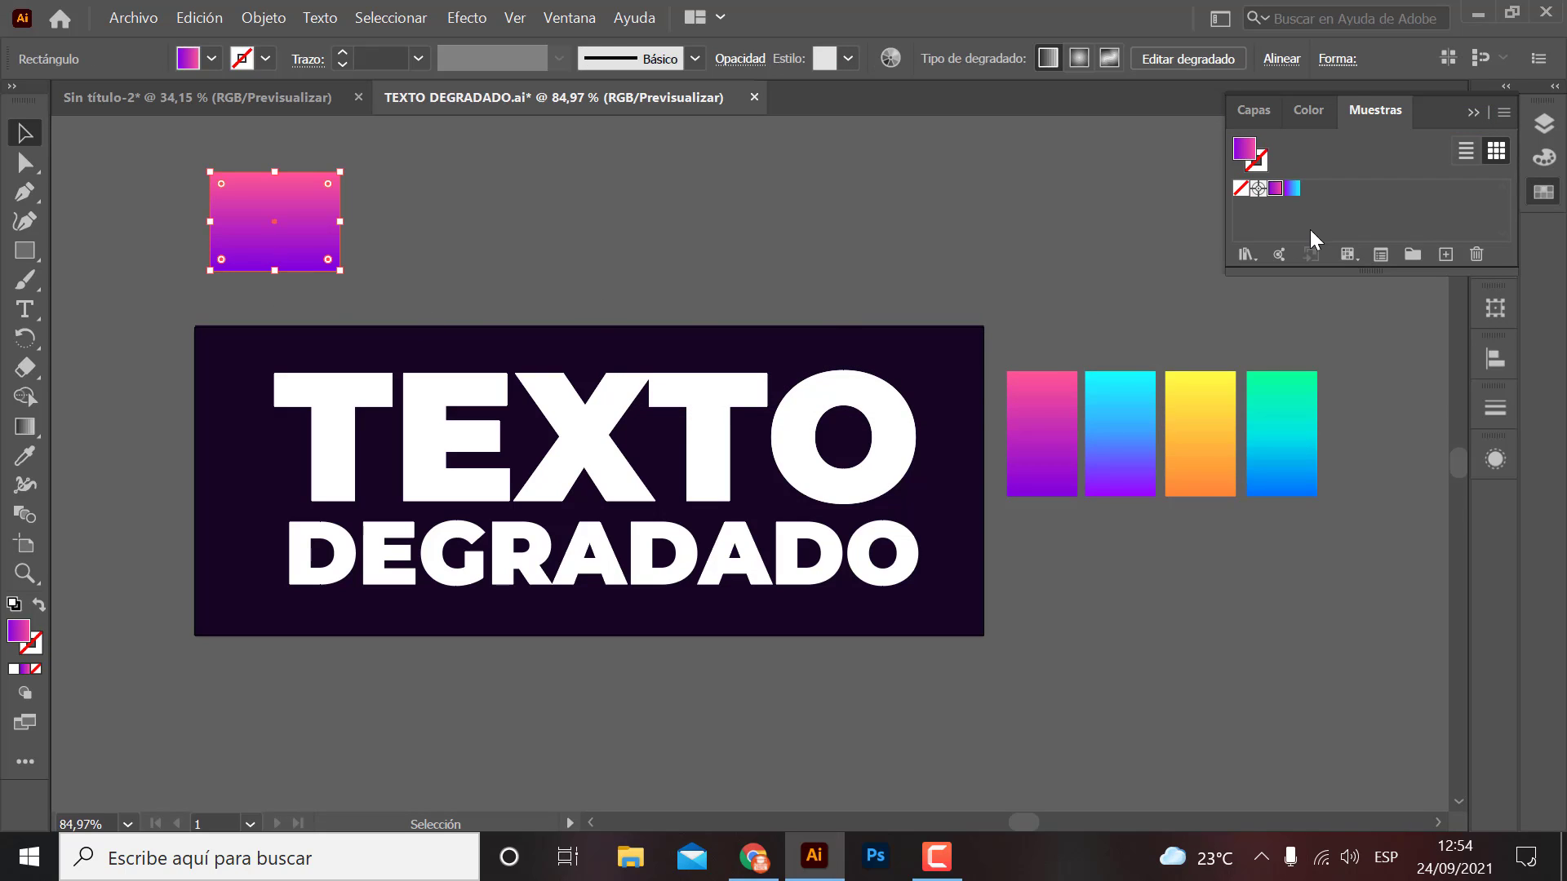
{"action": "left_click", "coordinate": [1291, 190]}
{"action": "left_click", "coordinate": [706, 248]}
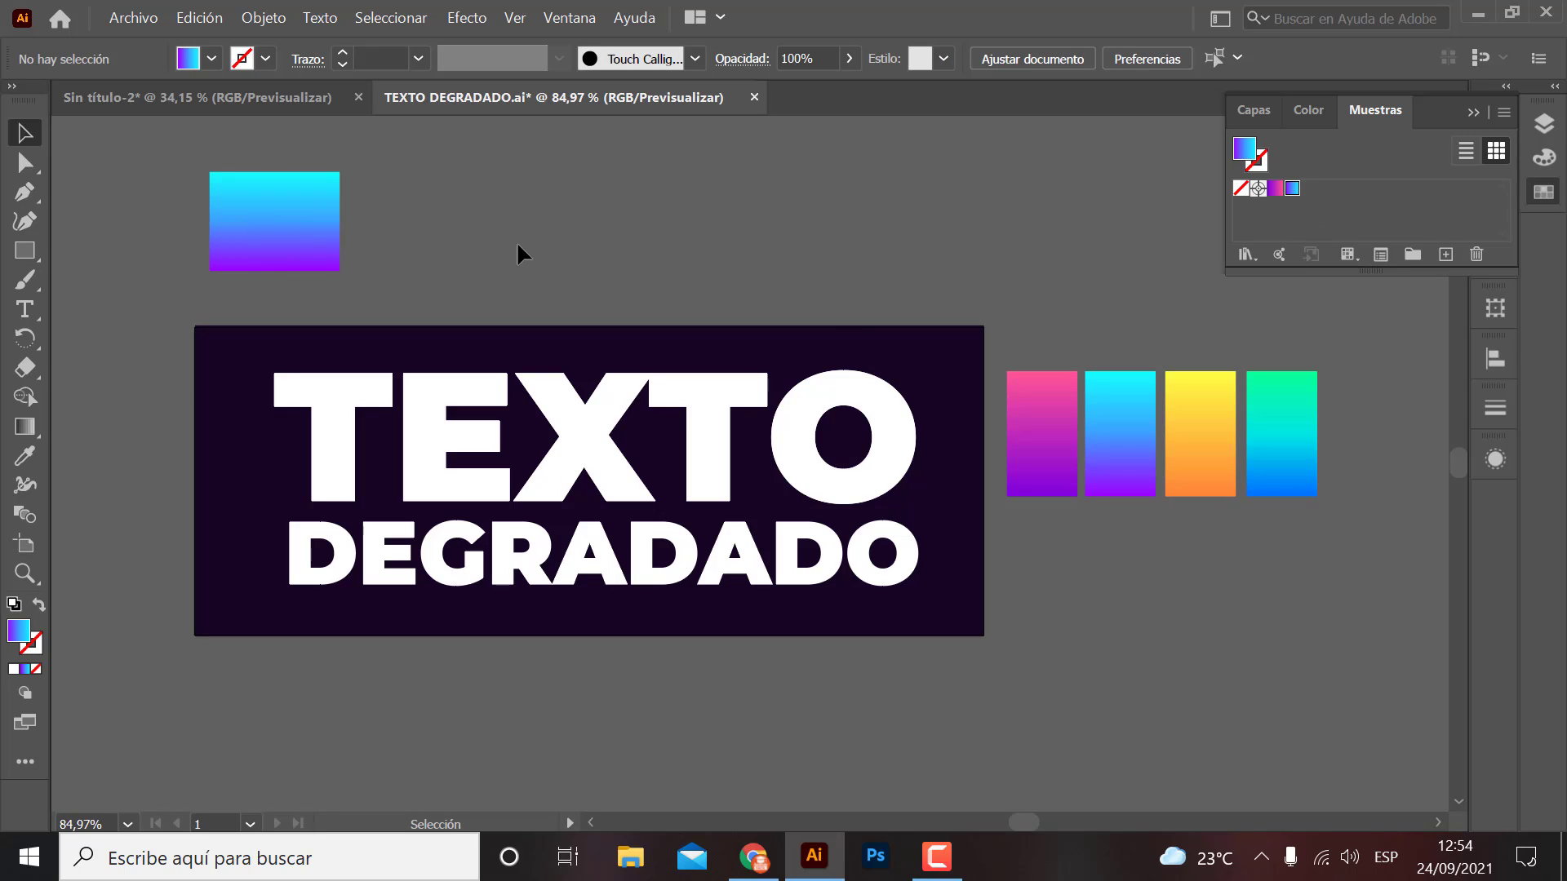
{"action": "left_click", "coordinate": [266, 233]}
{"action": "key", "text": "Delete"}
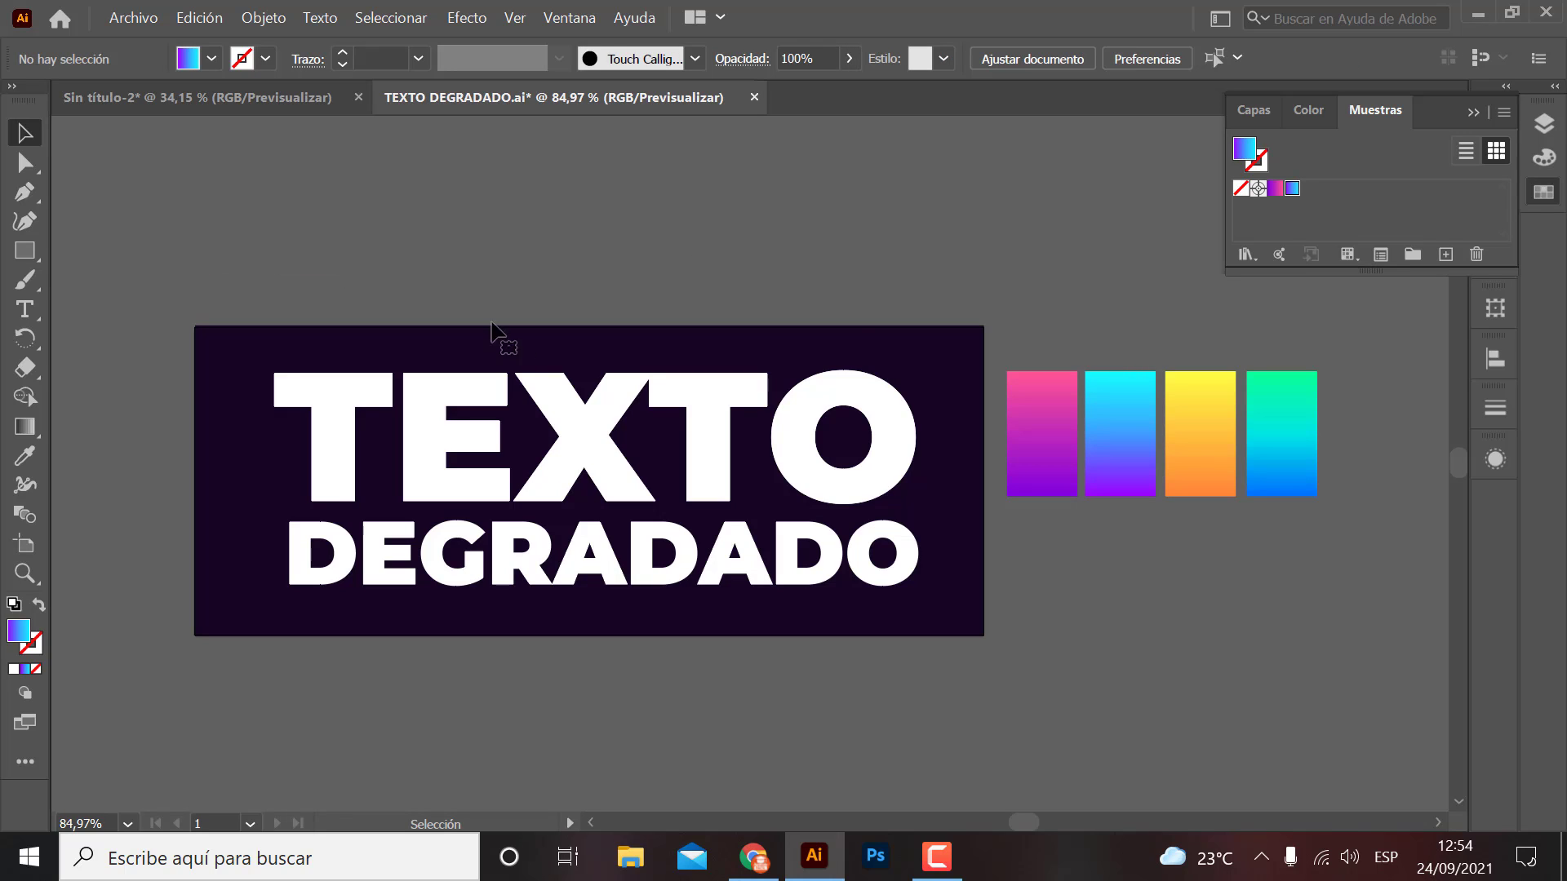
- Save the yellow-orange gradient as a new swatch named 'degradado3'
{"action": "left_click", "coordinate": [1212, 440]}
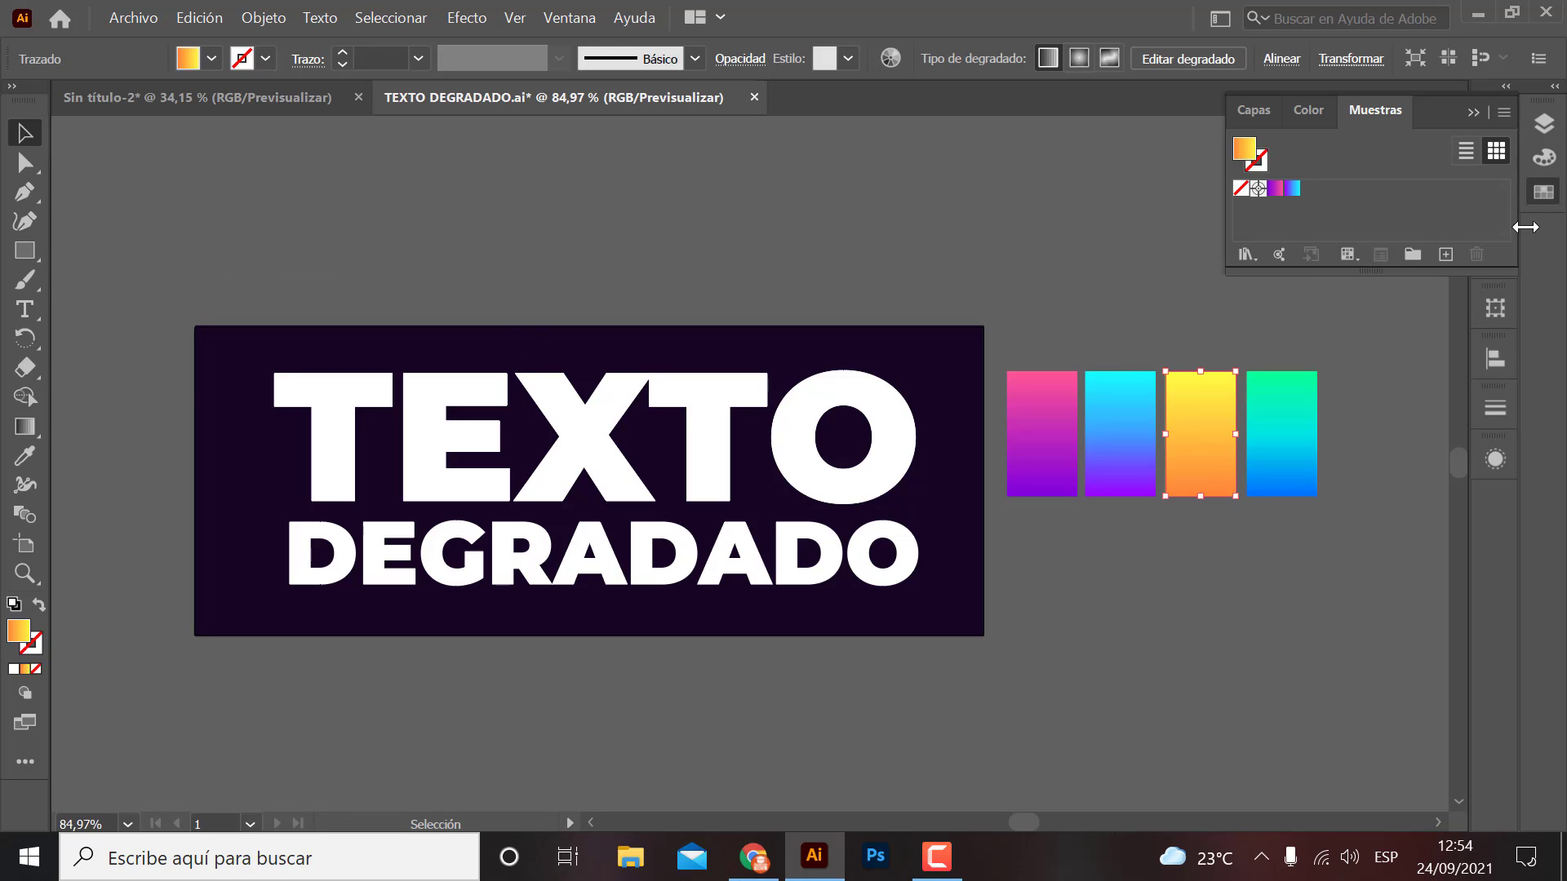
{"action": "left_click", "coordinate": [1502, 114]}
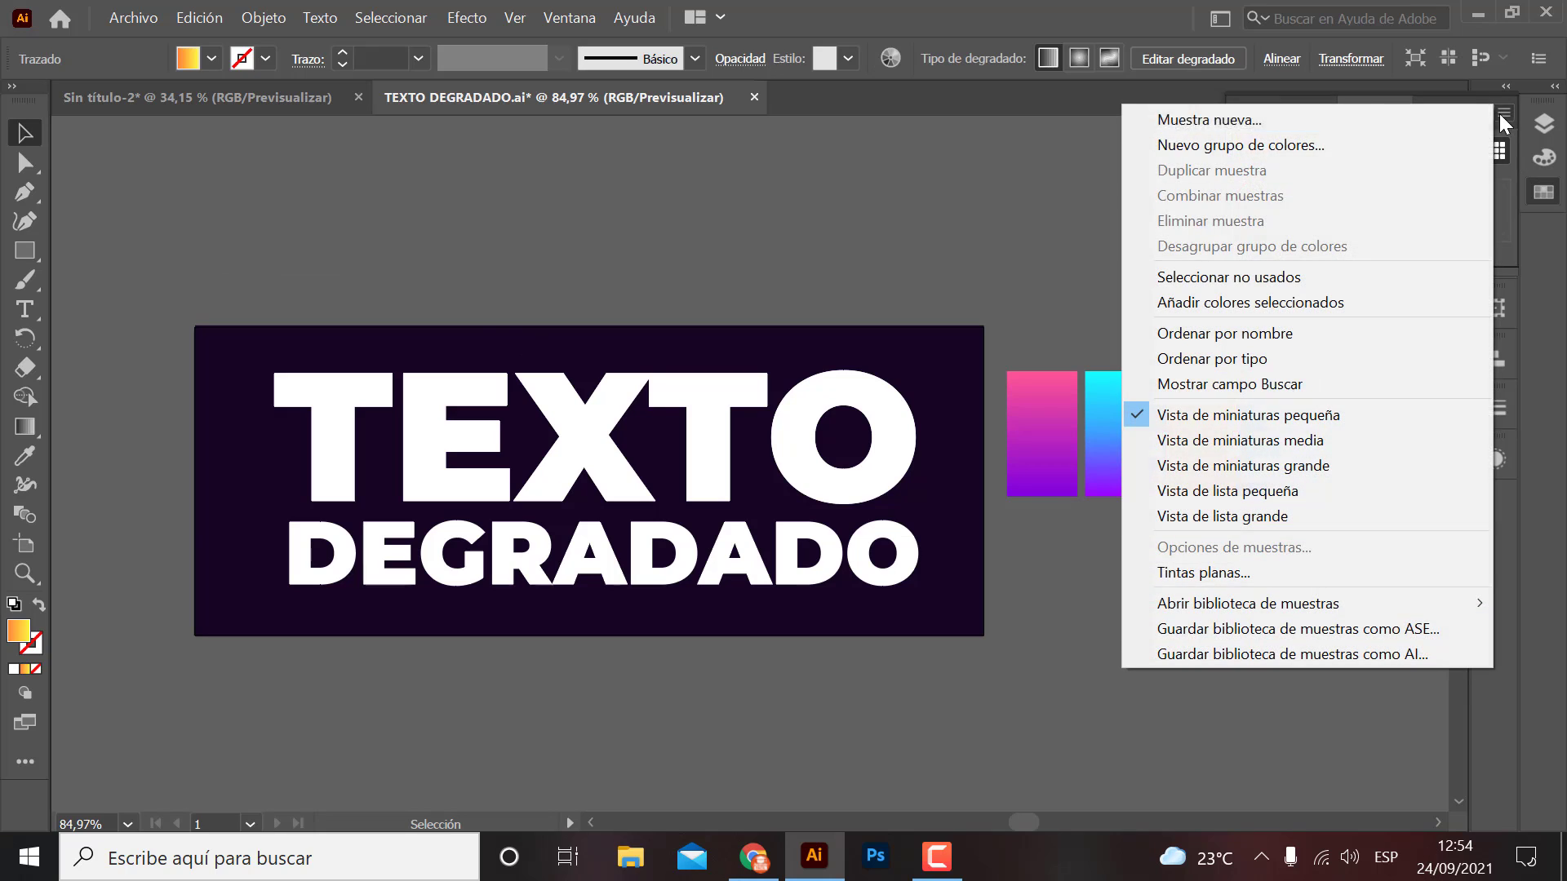
{"action": "left_click", "coordinate": [1183, 119]}
{"action": "left_click", "coordinate": [898, 287]}
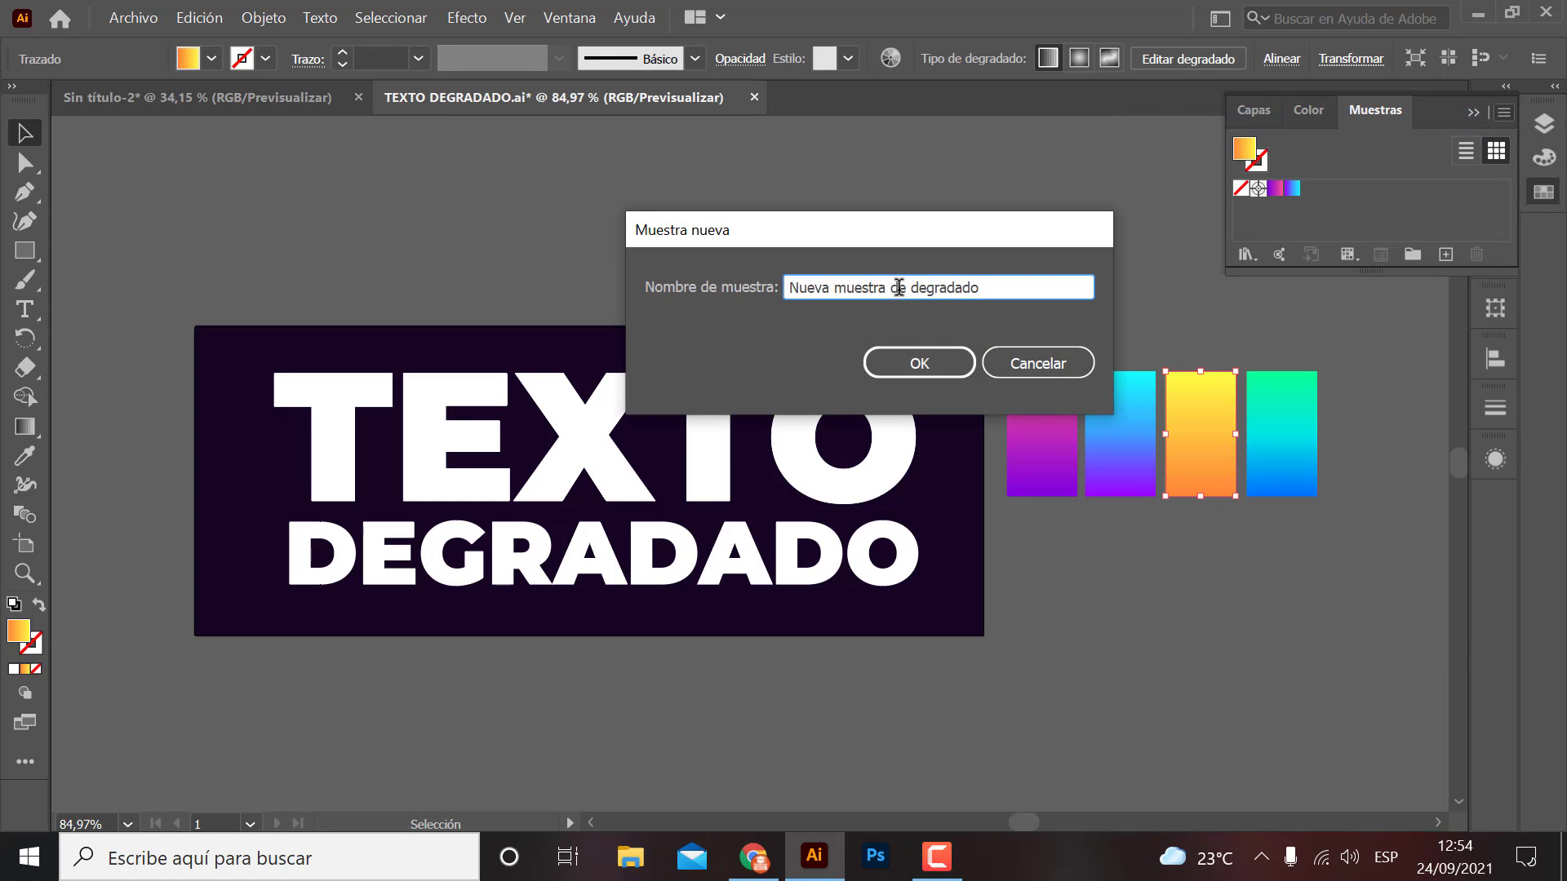
{"action": "left_click", "coordinate": [957, 287]}
{"action": "triple_click", "coordinate": [913, 287]}
{"action": "type", "text": "degradado"}
{"action": "type", "text": "3"}
{"action": "left_click", "coordinate": [914, 371]}
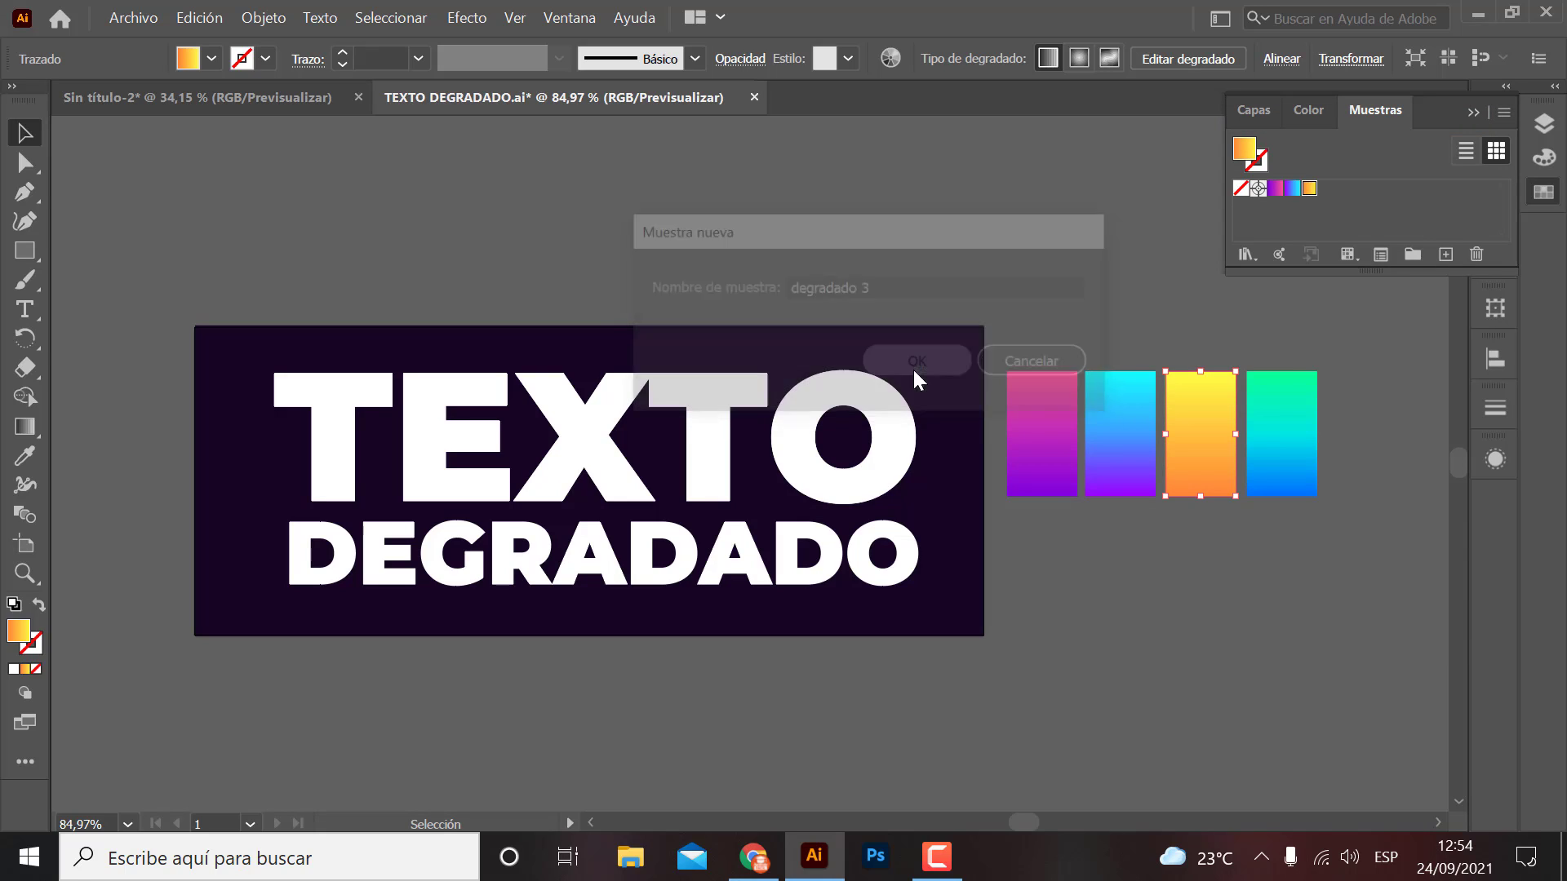
- Save the green-blue gradient as a new swatch named 'Degradado 4'
{"action": "left_click", "coordinate": [1267, 449]}
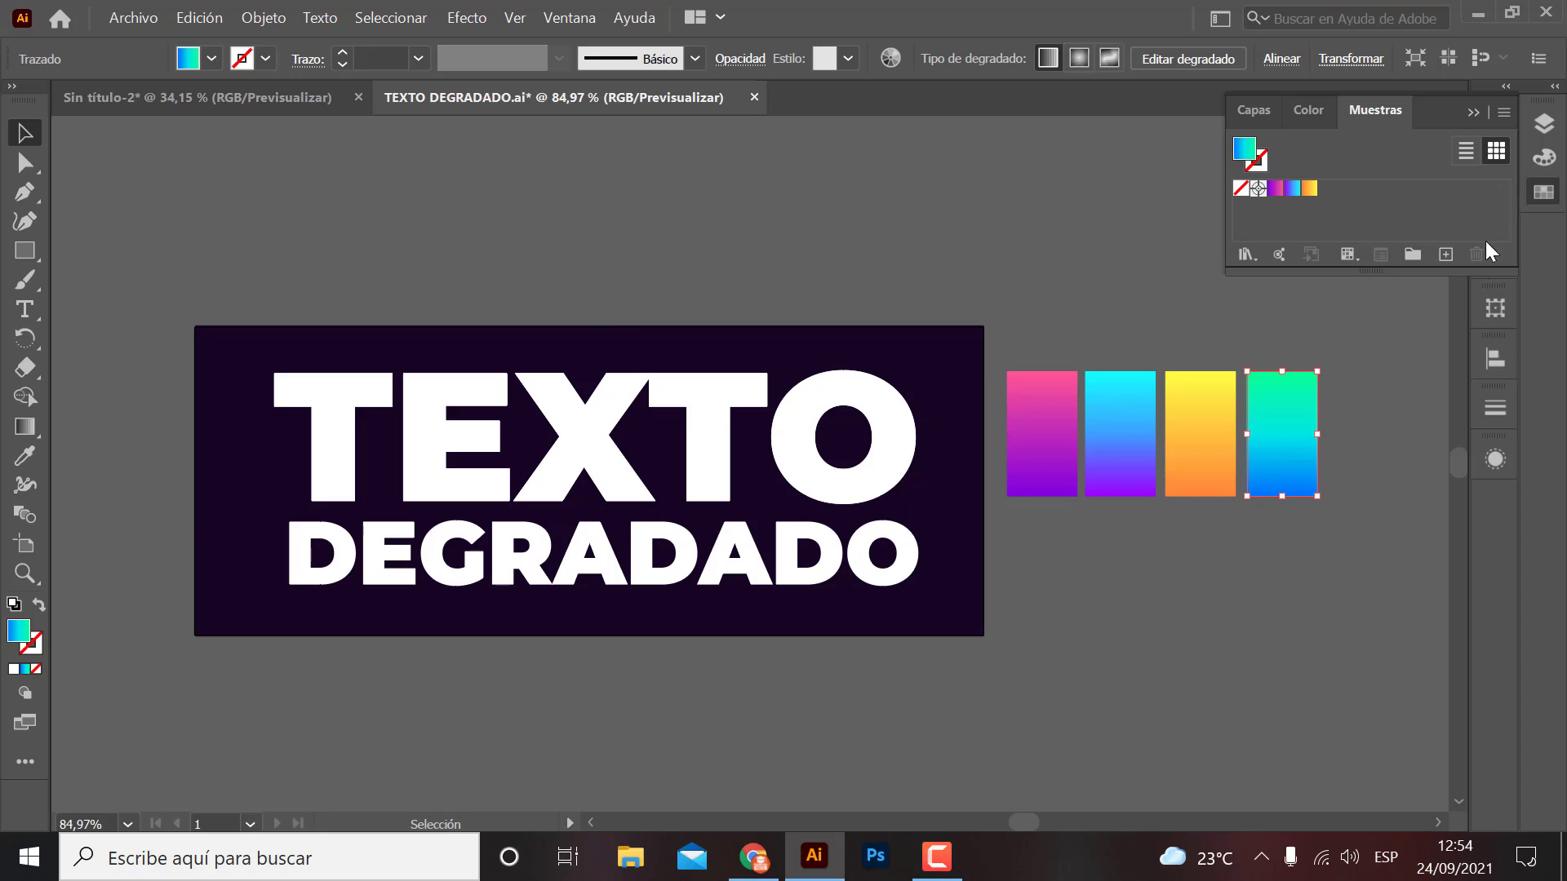
{"action": "left_click", "coordinate": [1501, 112]}
{"action": "left_click", "coordinate": [1251, 120]}
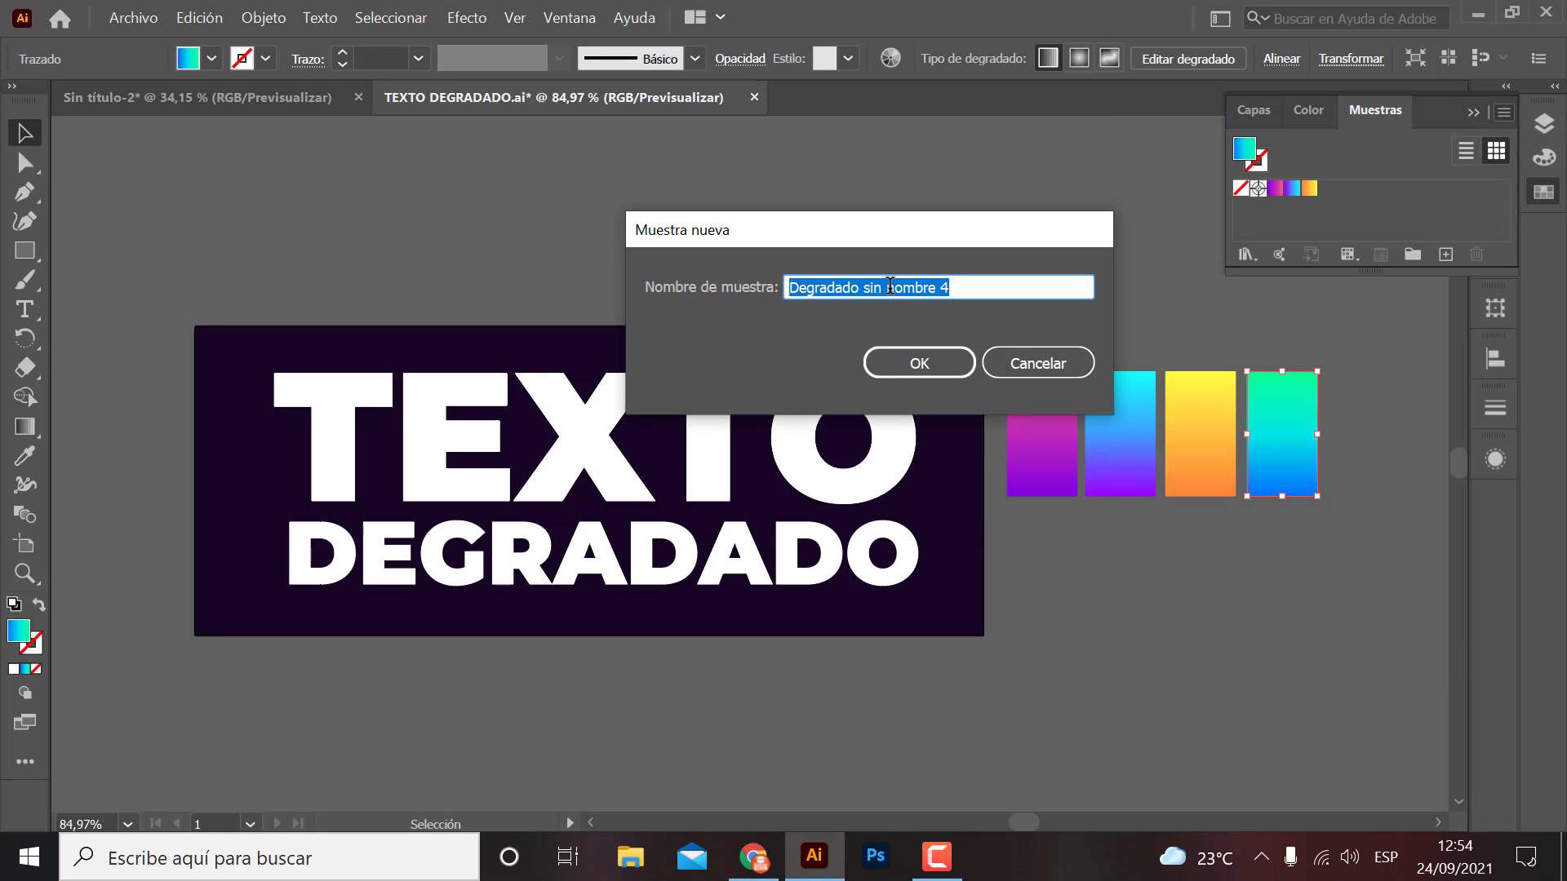
{"action": "left_click_drag", "start_coordinate": [863, 287], "coordinate": [1111, 280]}
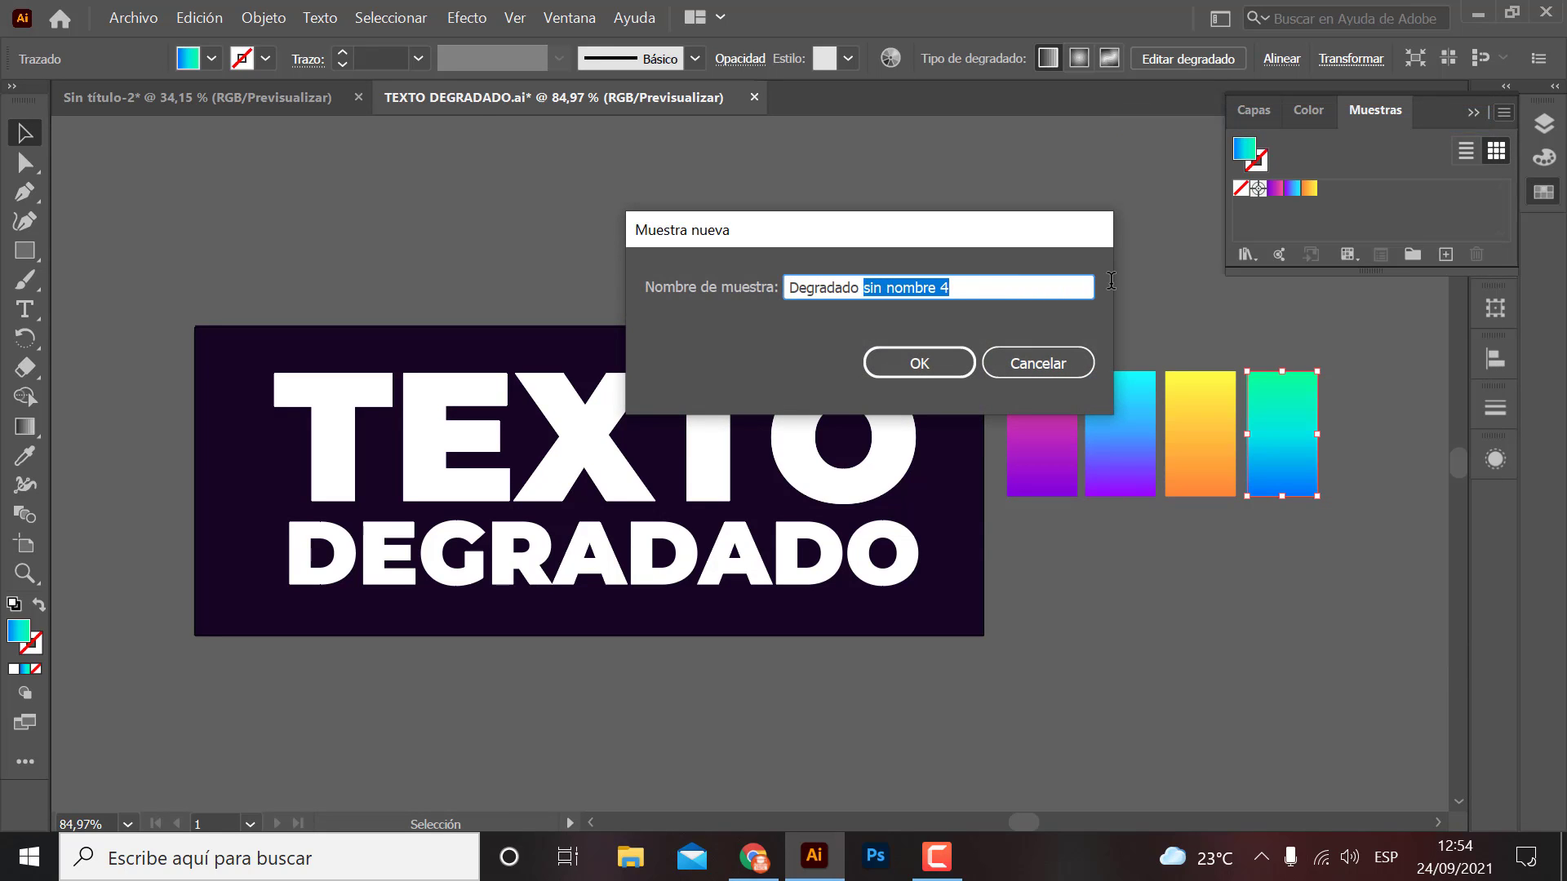
{"action": "type", "text": "4"}
{"action": "left_click", "coordinate": [909, 354]}
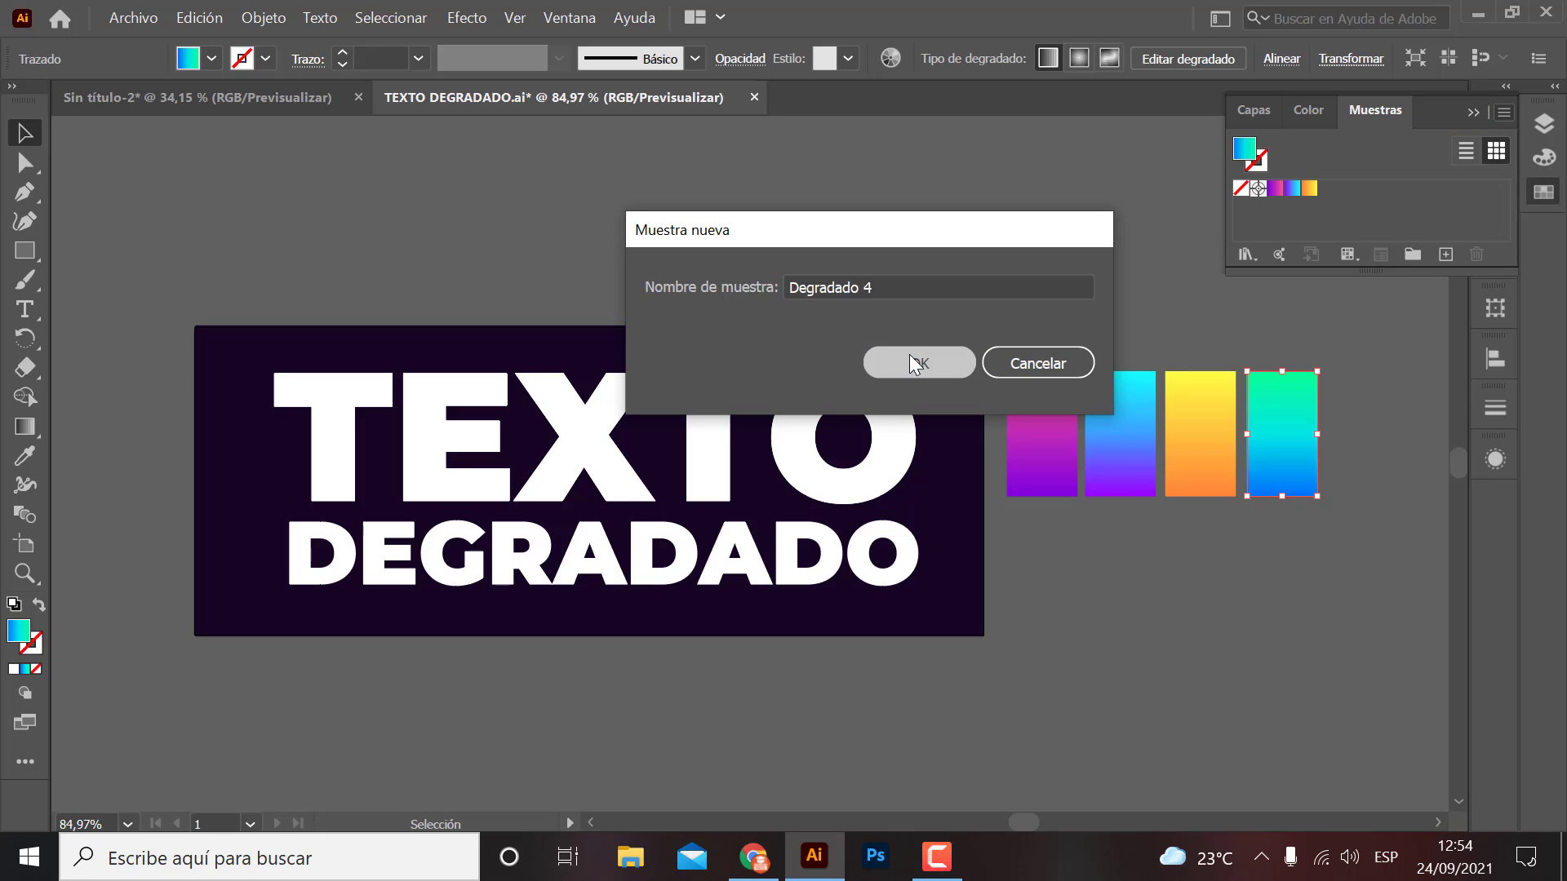
{"action": "left_click", "coordinate": [1023, 229]}
- Close the Swatches panel and select the TEXTO heading
{"action": "left_click", "coordinate": [1473, 113]}
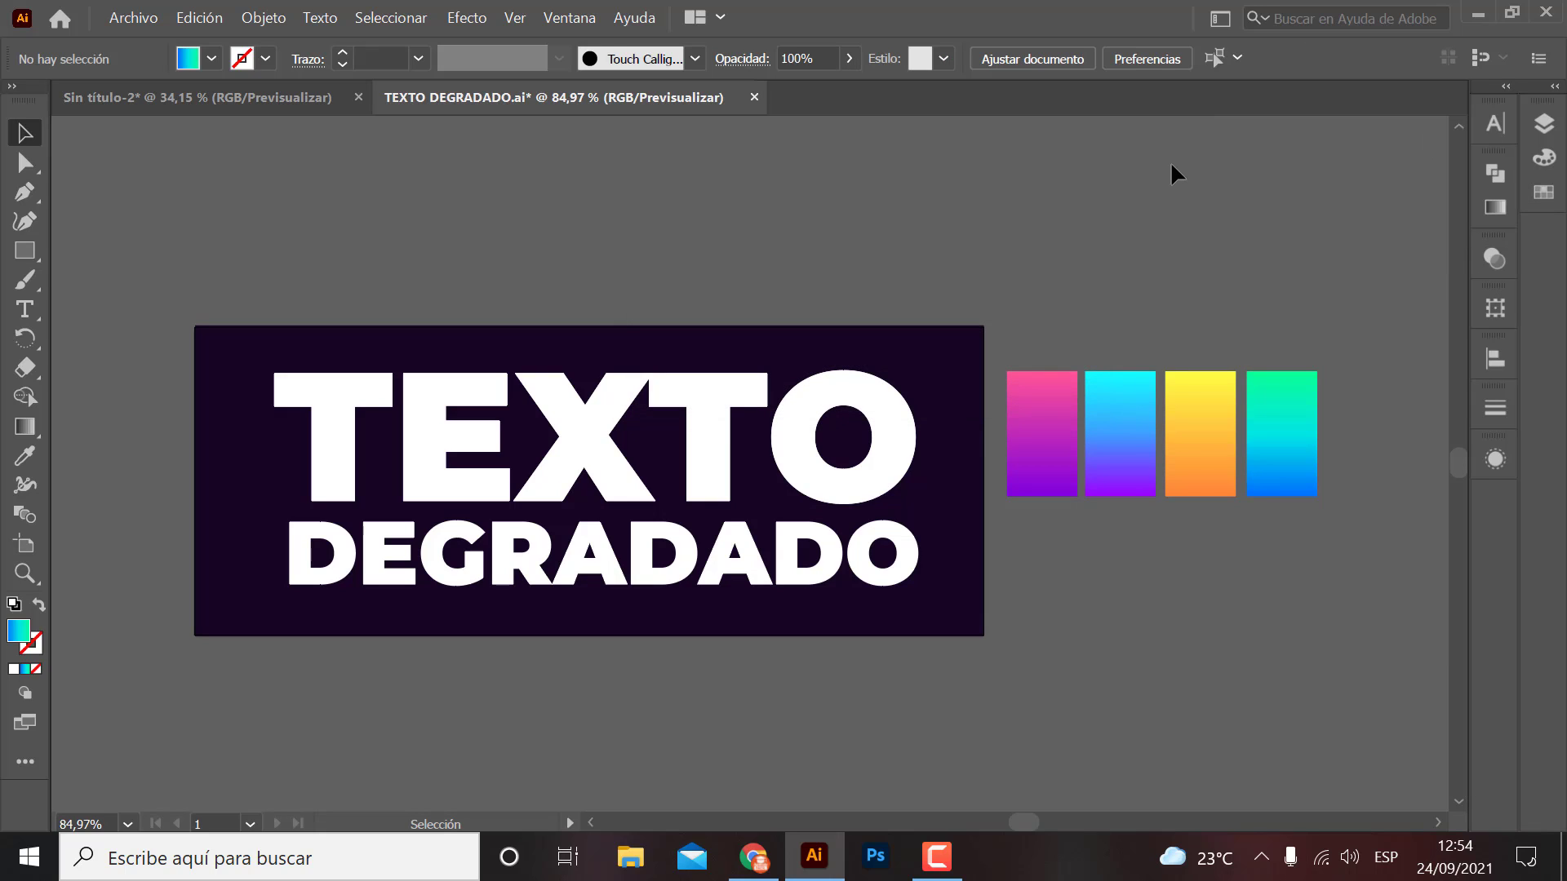
{"action": "left_click", "coordinate": [798, 462]}
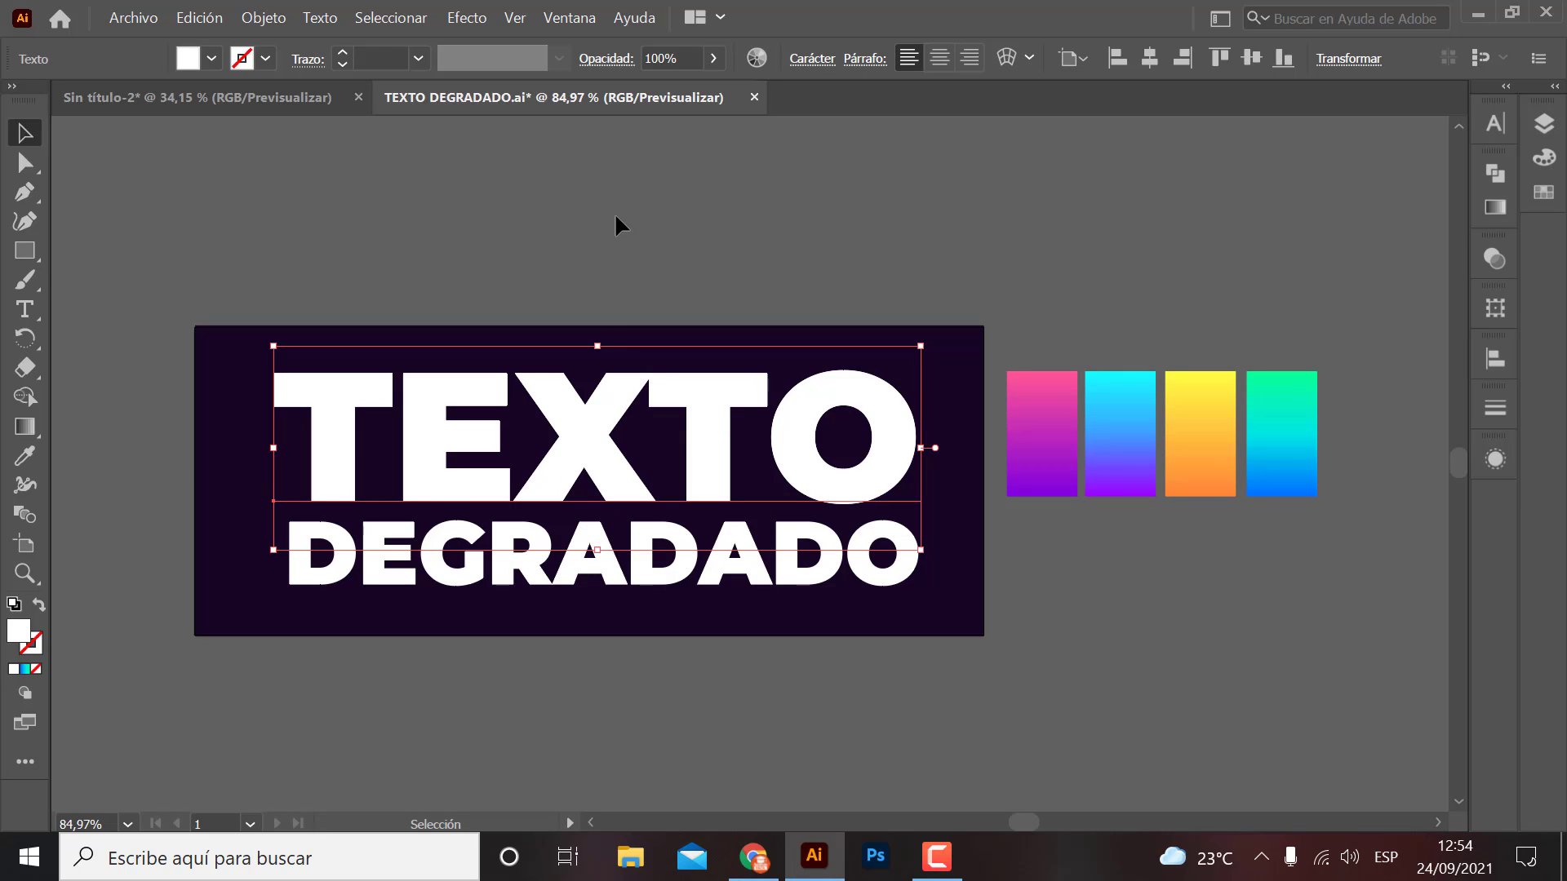
{"action": "left_click", "coordinate": [558, 15]}
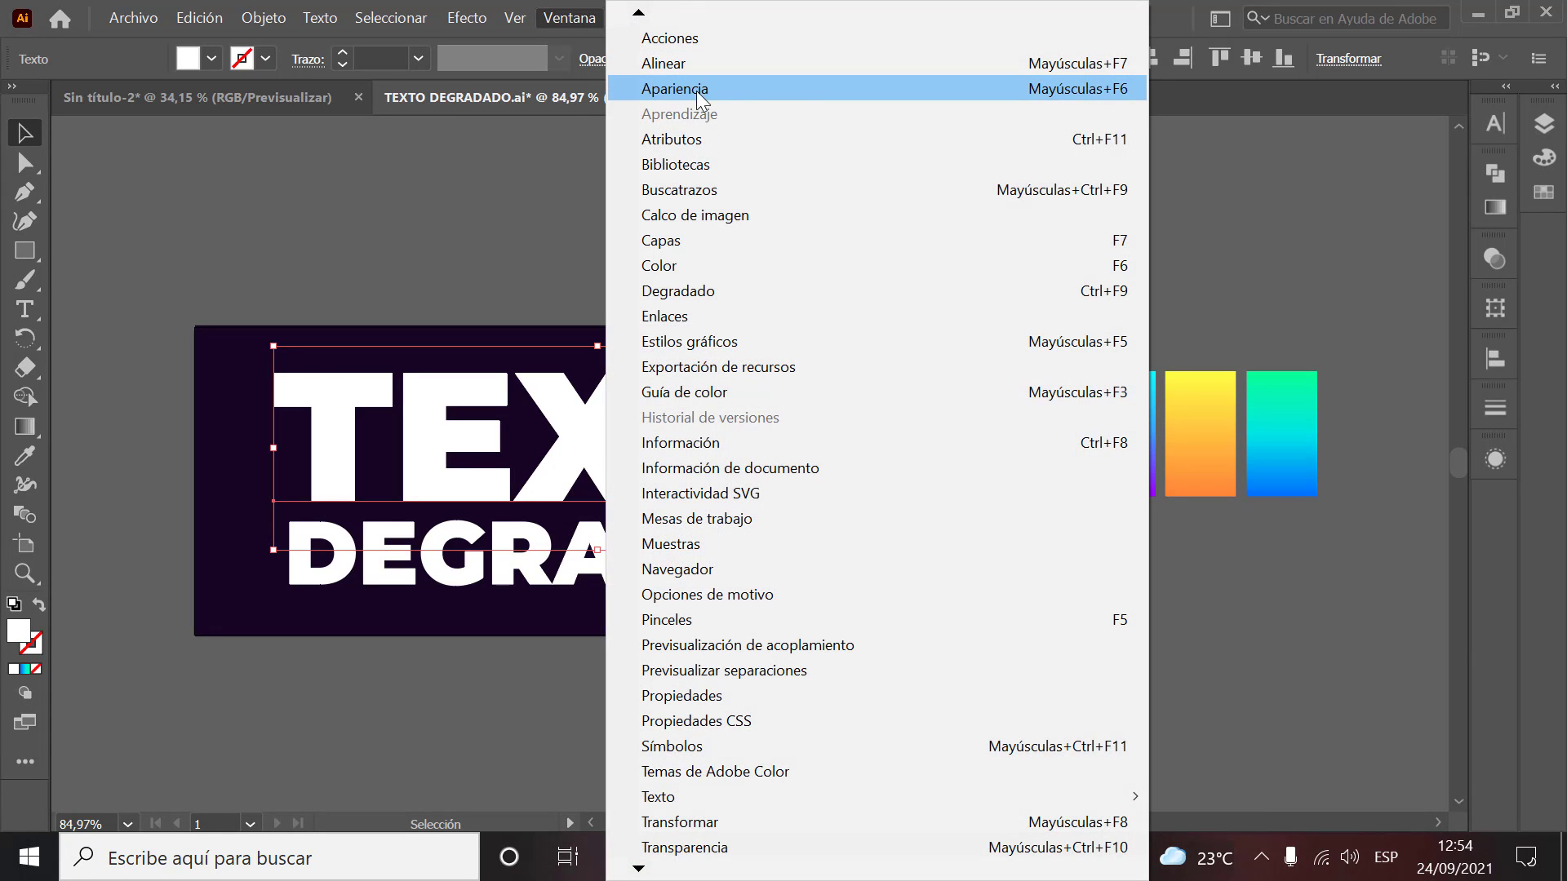
{"action": "left_click", "coordinate": [1227, 194]}
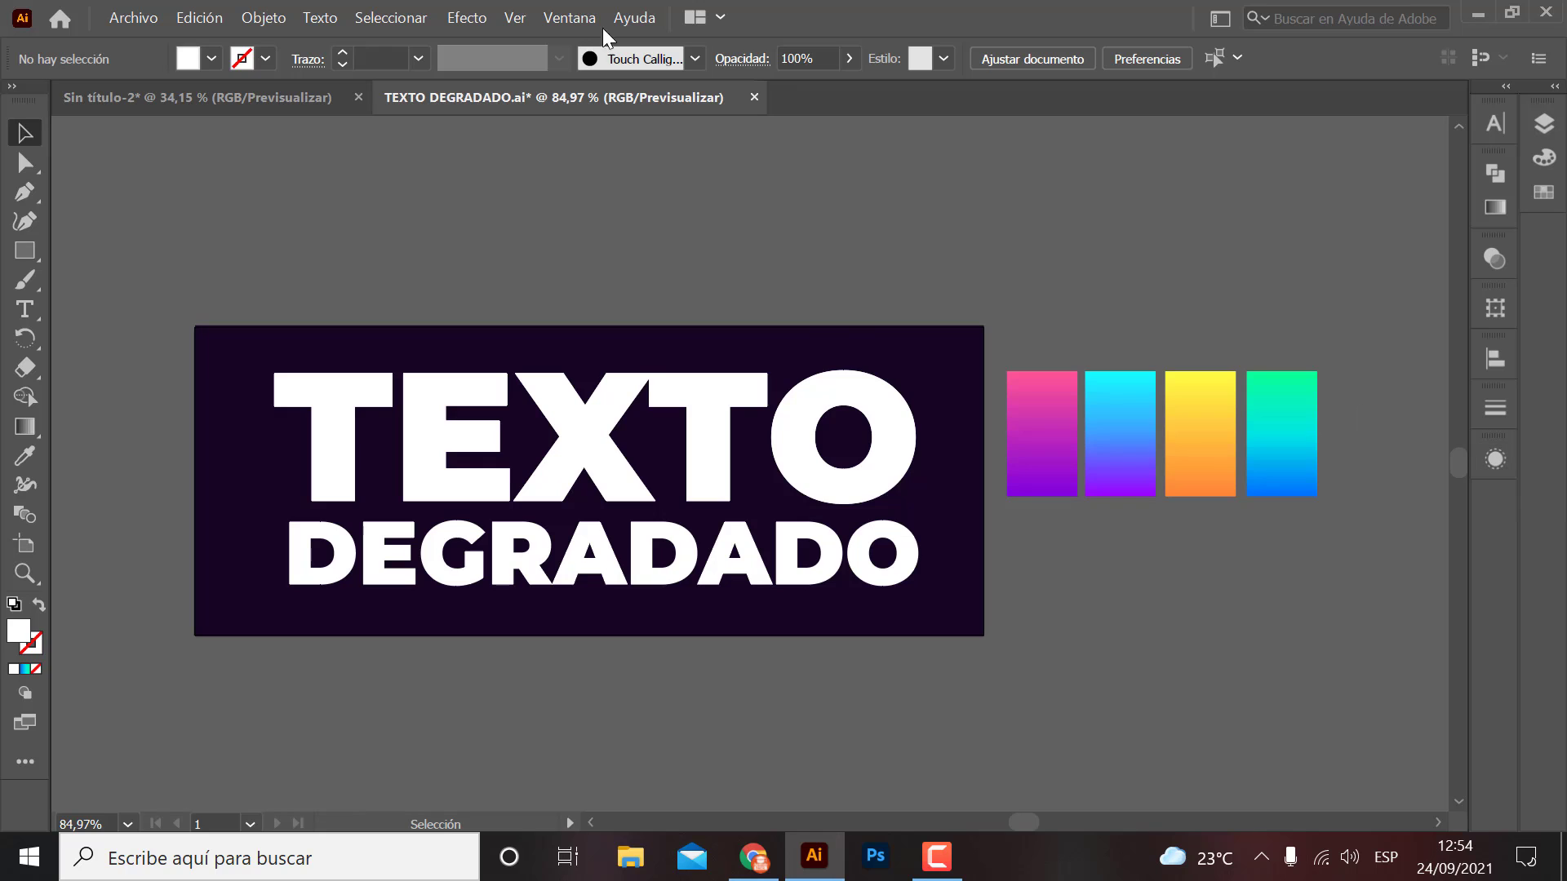
- Open the Appearance panel from the Window menu with TEXTO selected
{"action": "left_click", "coordinate": [570, 17]}
{"action": "left_click", "coordinate": [677, 89]}
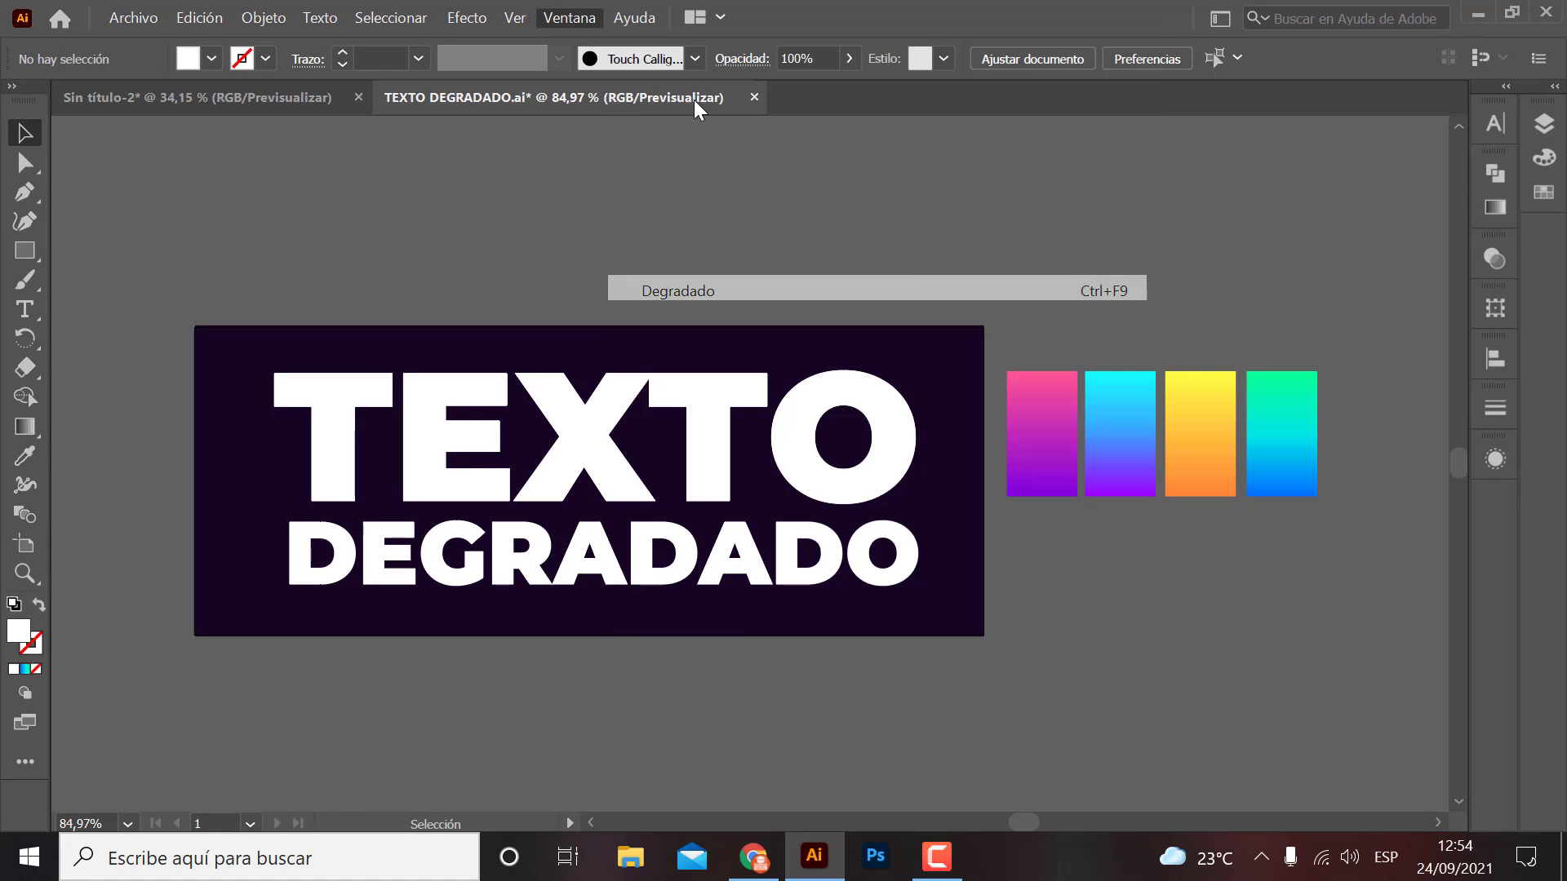
{"action": "left_click", "coordinate": [1500, 464]}
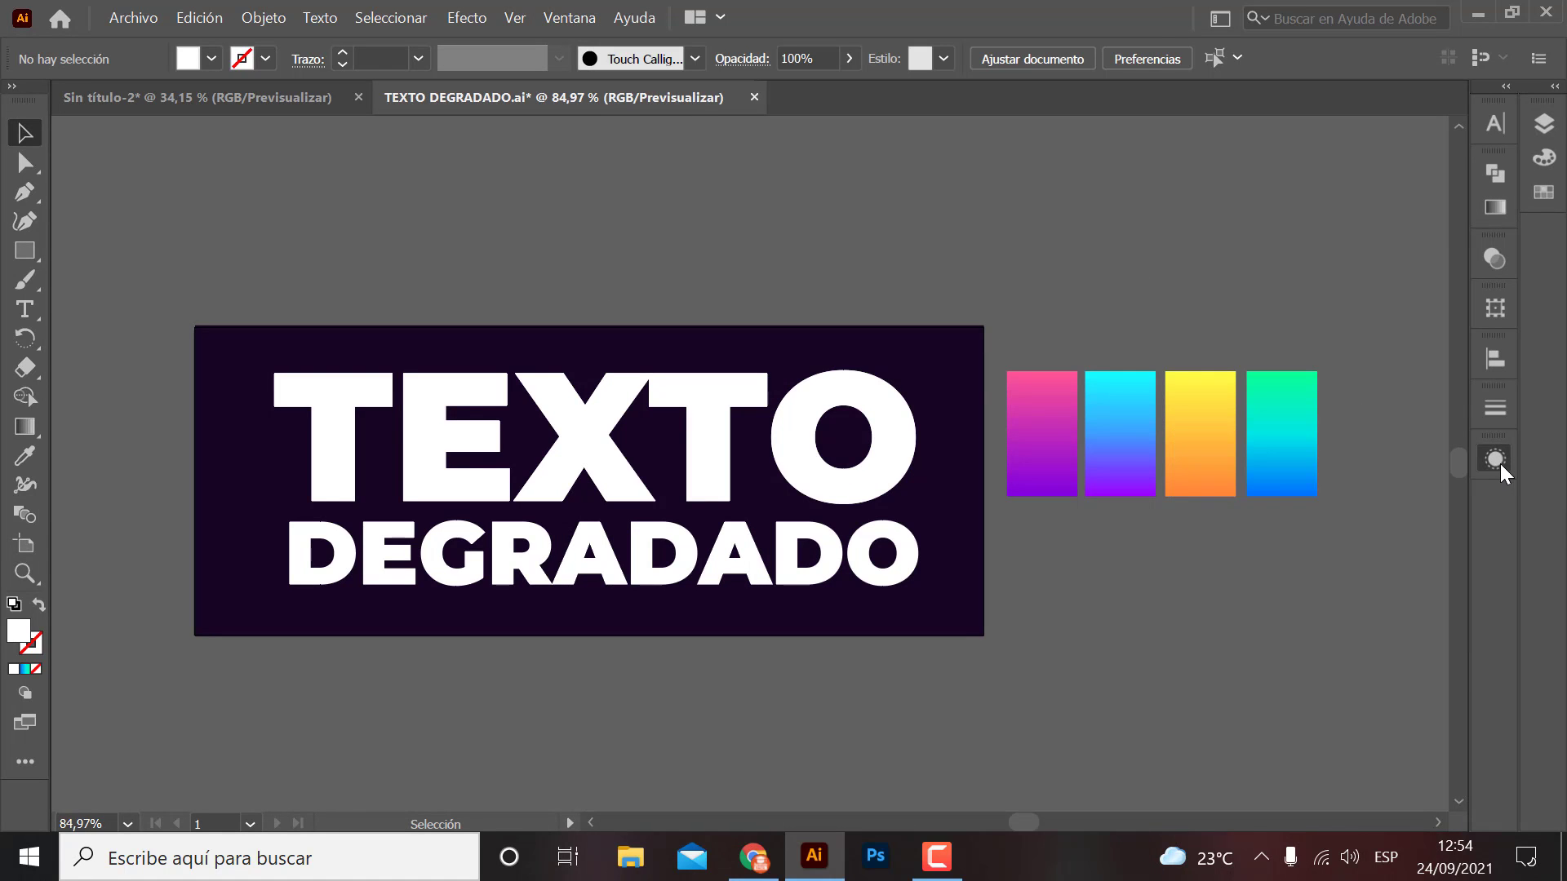
{"action": "left_click", "coordinate": [1495, 468]}
{"action": "left_click", "coordinate": [870, 480]}
- Clear the text's appearance and set its base fill to white
{"action": "left_click", "coordinate": [1501, 459]}
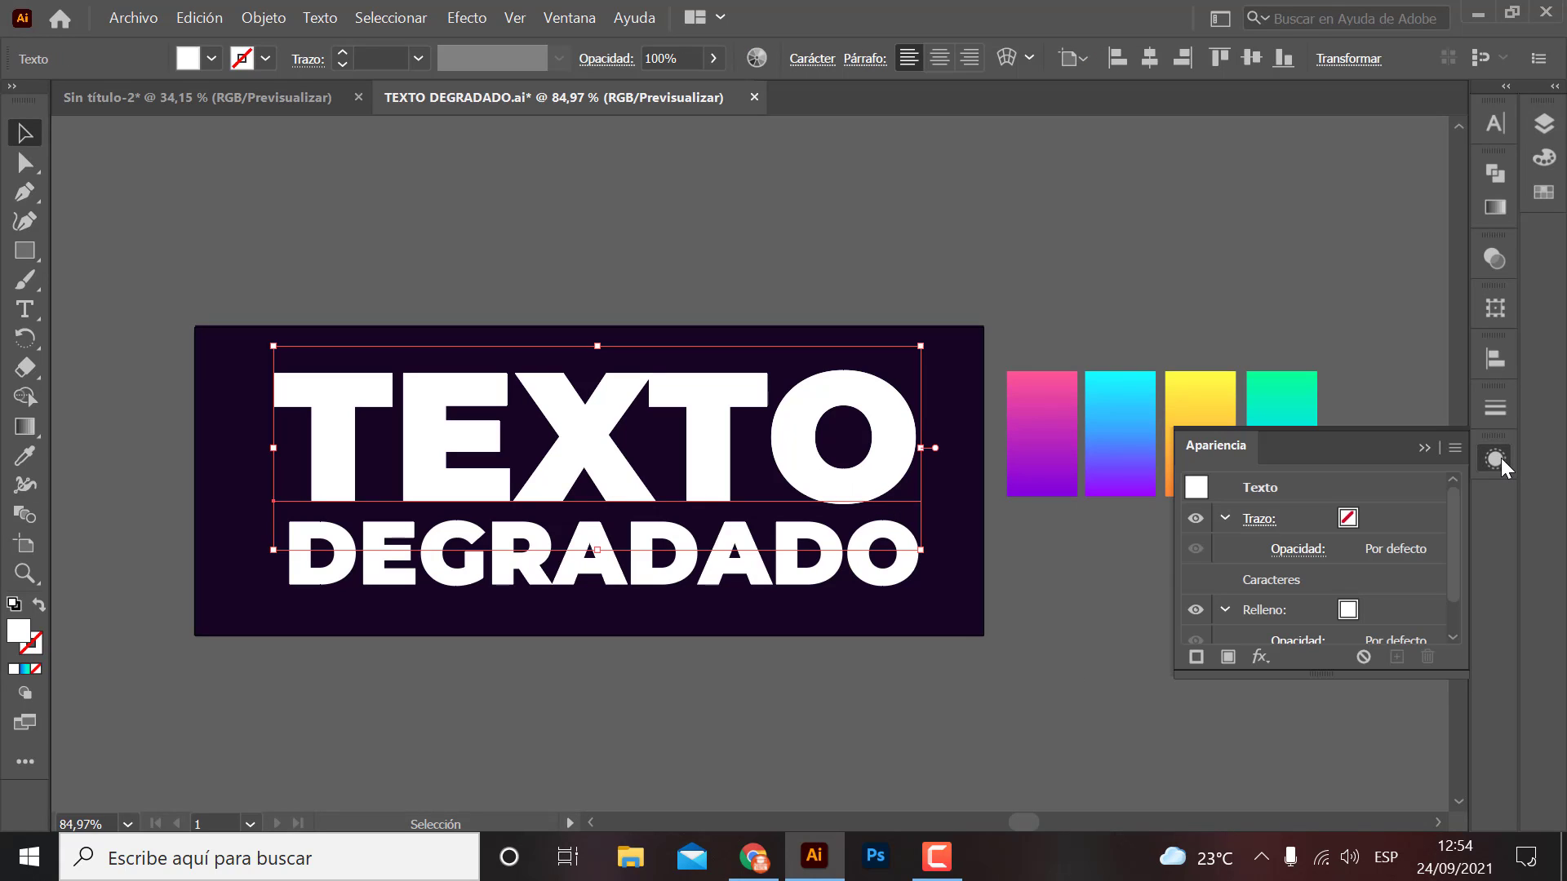
{"action": "left_click", "coordinate": [1270, 494]}
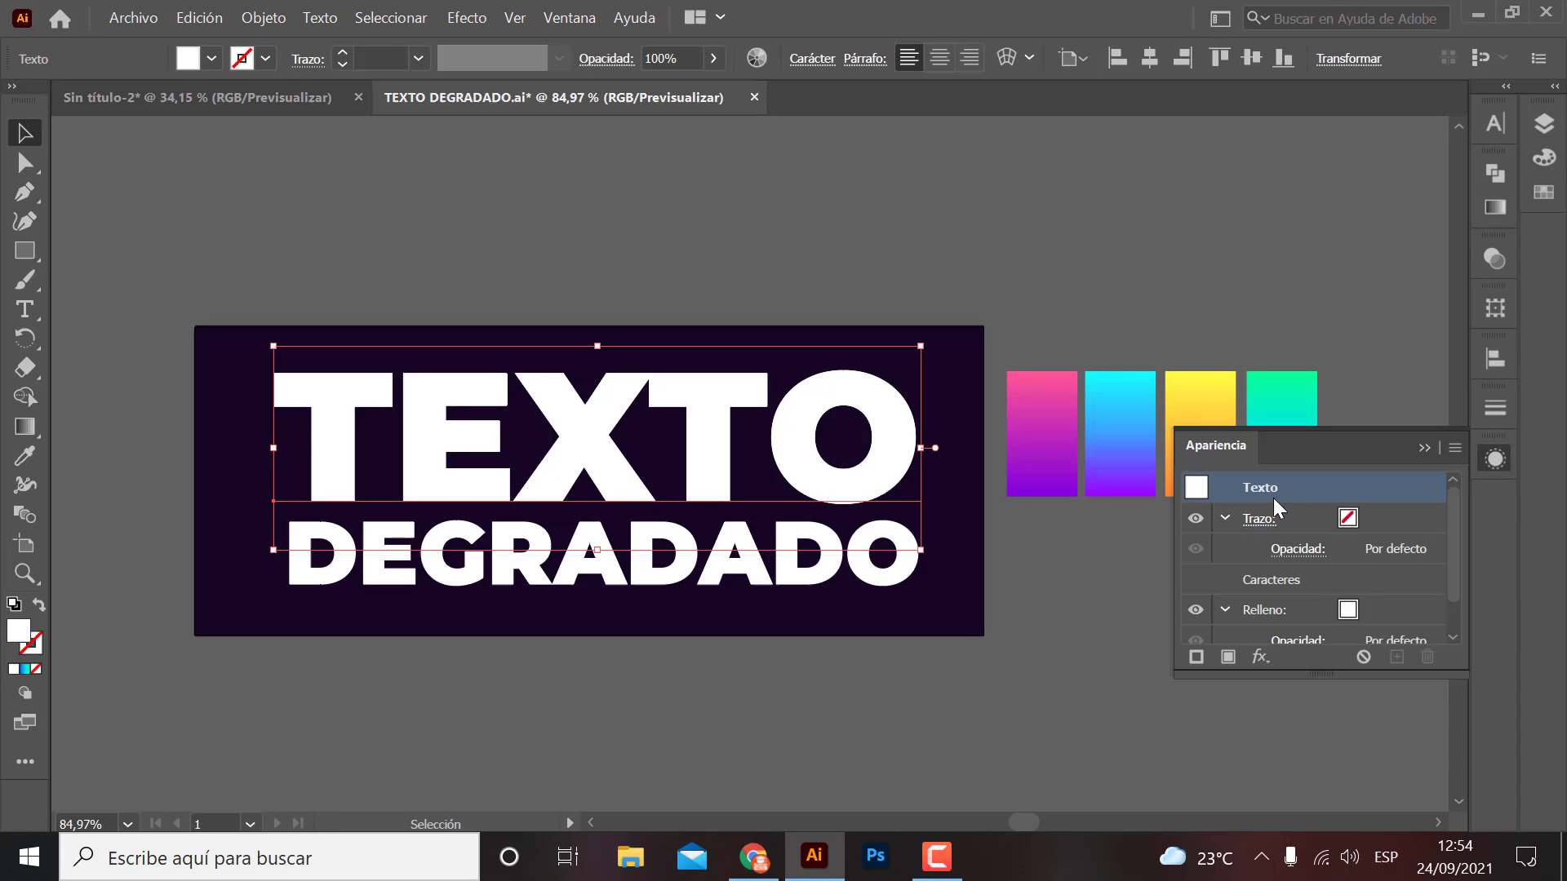
{"action": "left_click", "coordinate": [1363, 656]}
{"action": "double_click", "coordinate": [18, 630]}
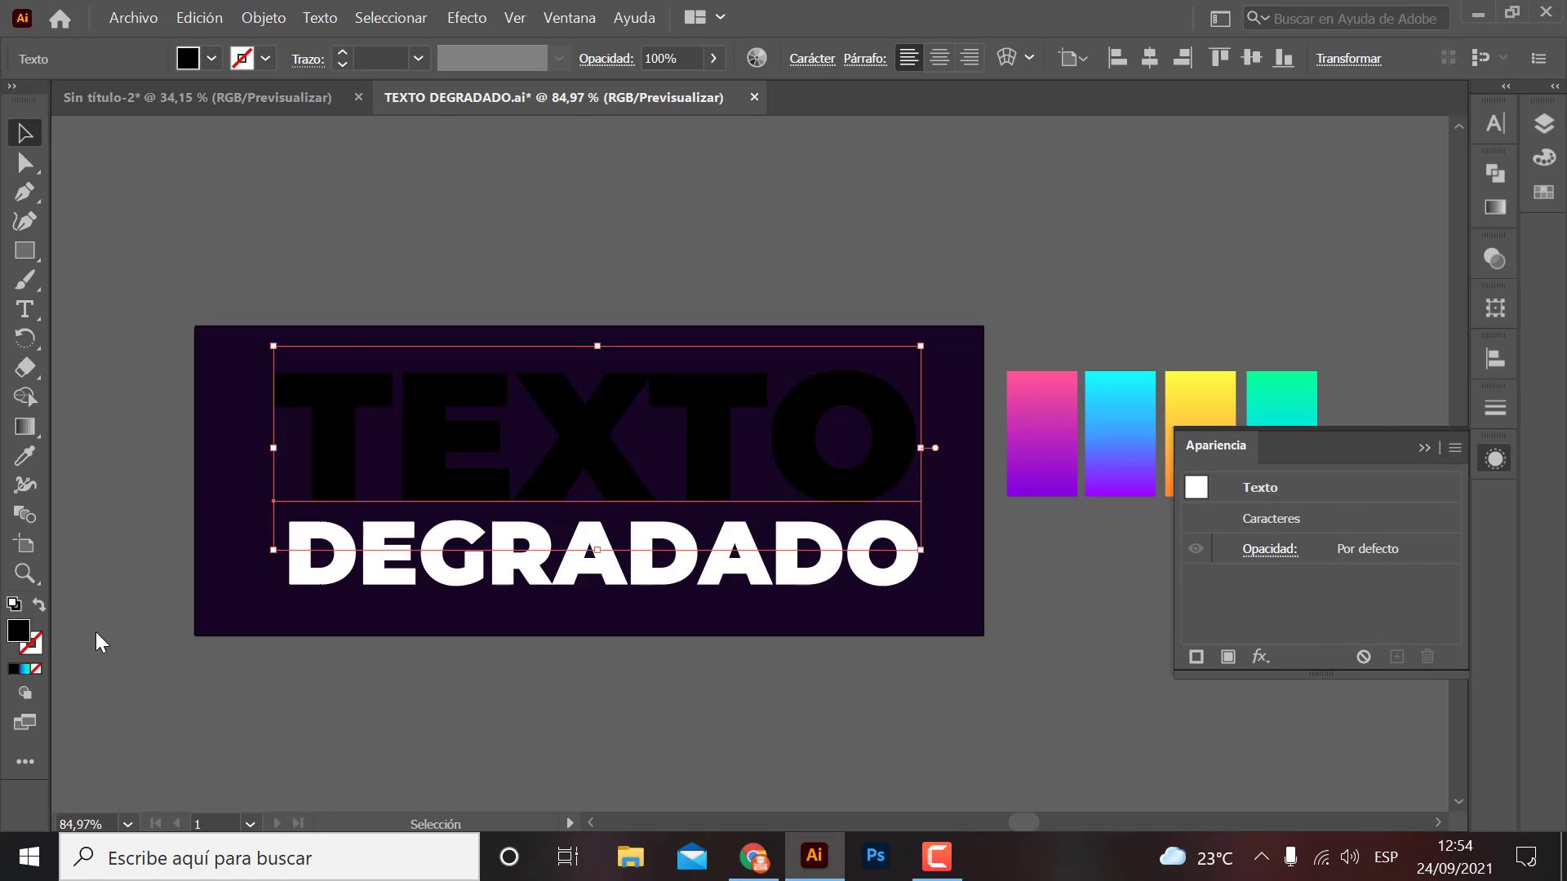
{"action": "left_click", "coordinate": [1297, 269]}
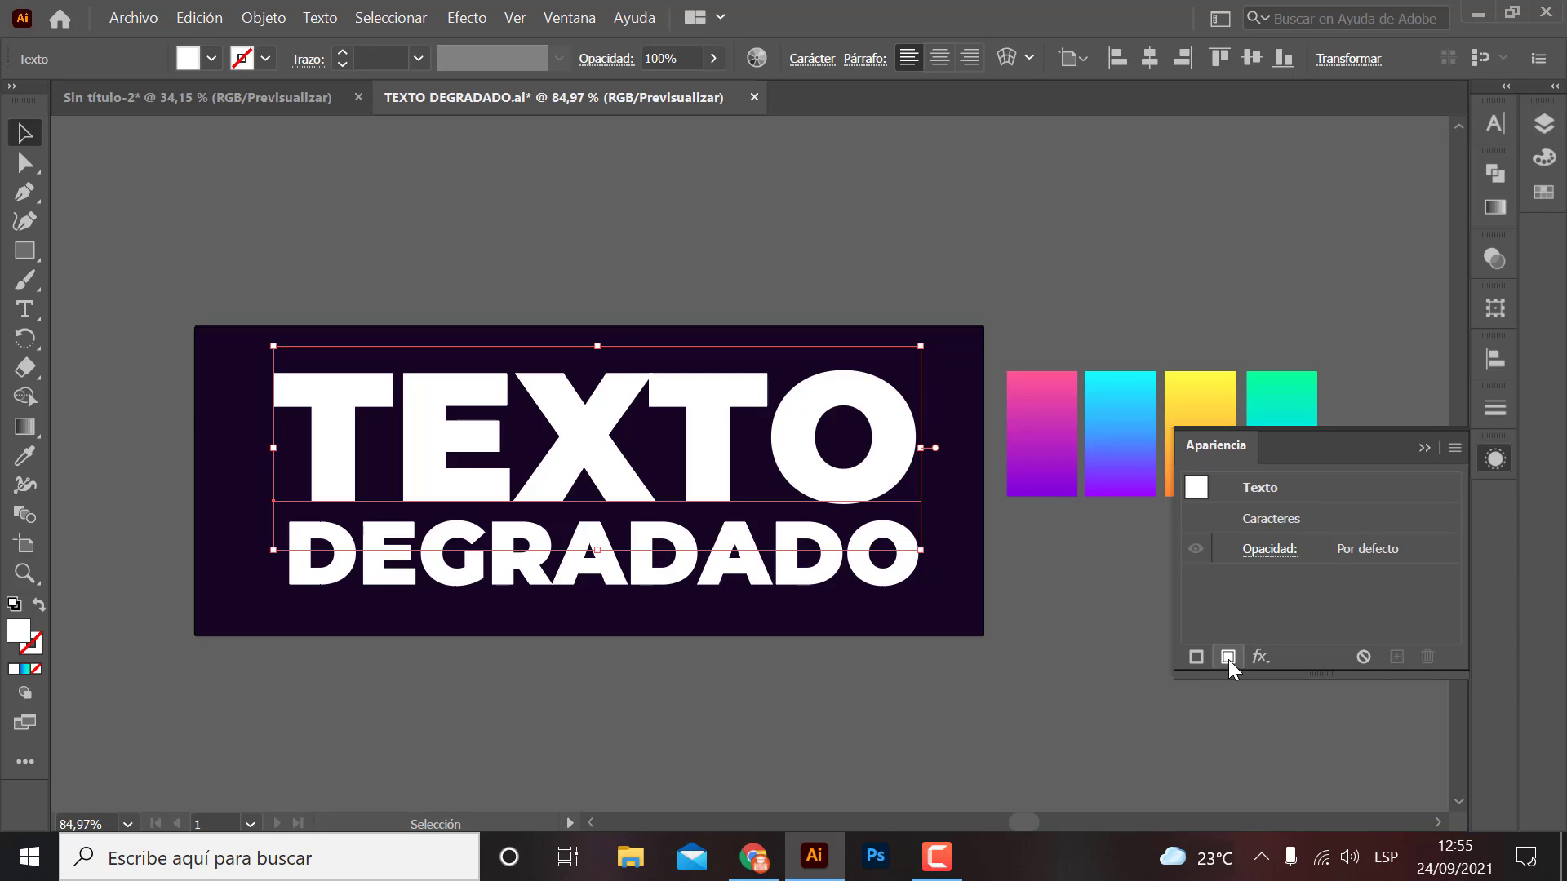
- Add a new fill to TEXTO using the purple-pink gradient swatch
{"action": "left_click", "coordinate": [1227, 658]}
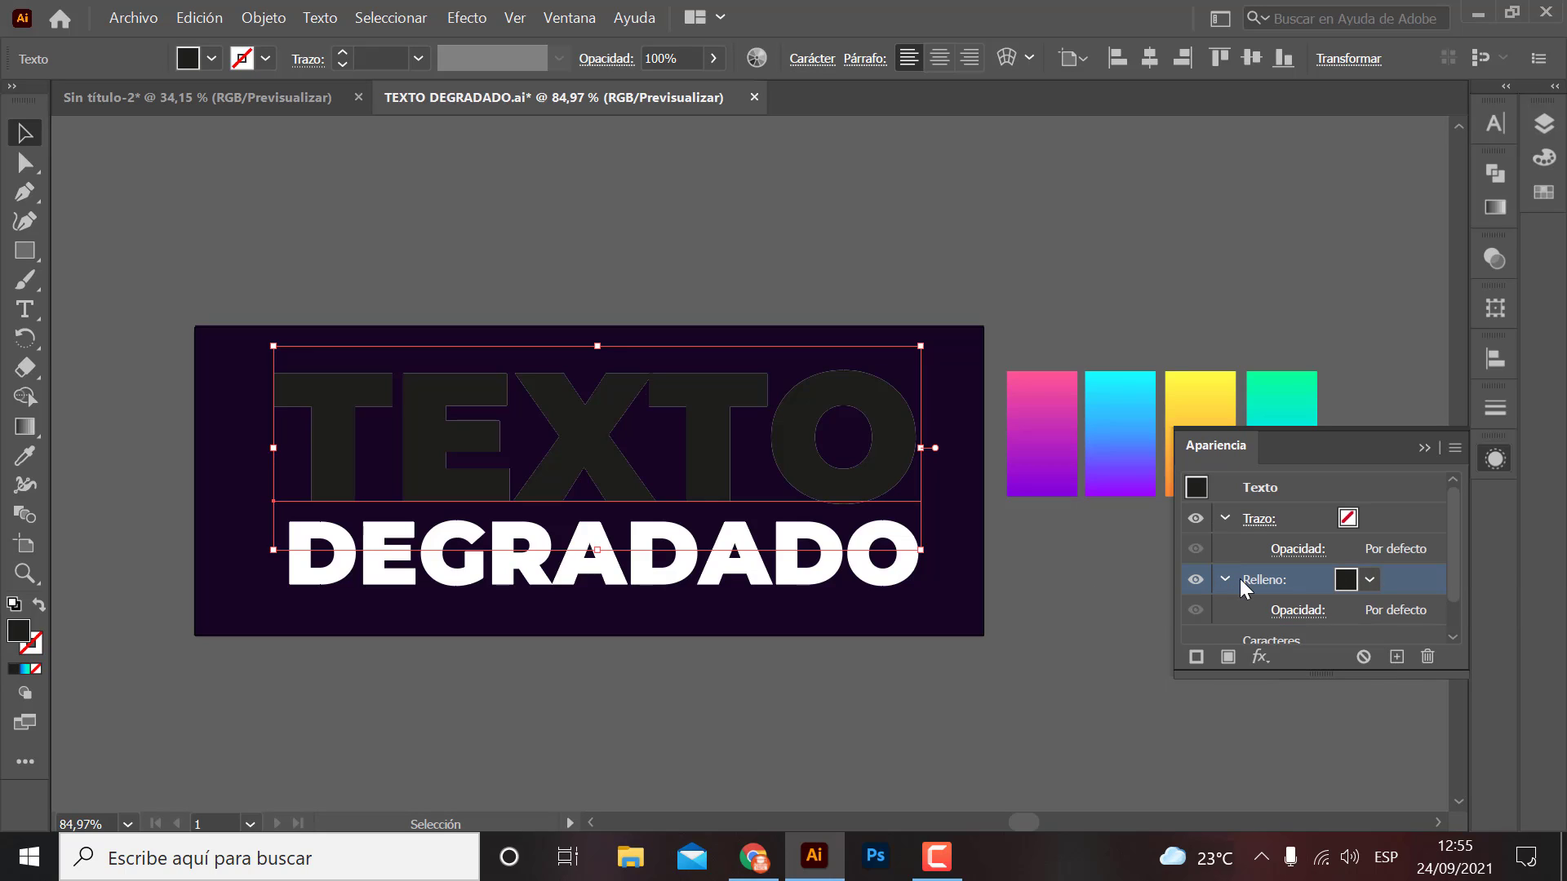
{"action": "left_click", "coordinate": [1369, 581]}
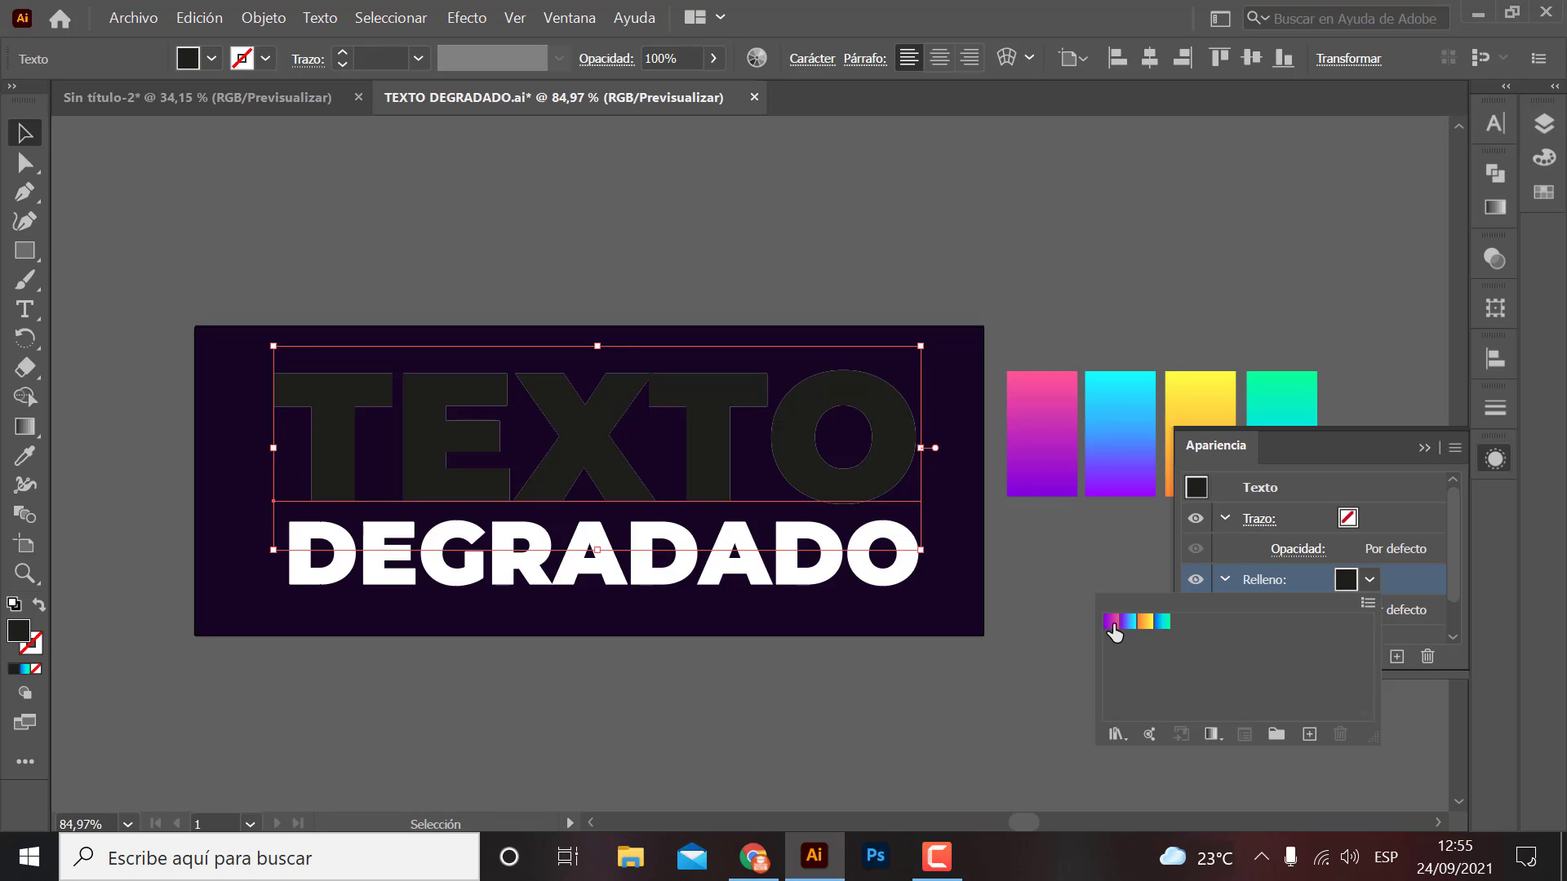
{"action": "left_click", "coordinate": [1111, 623]}
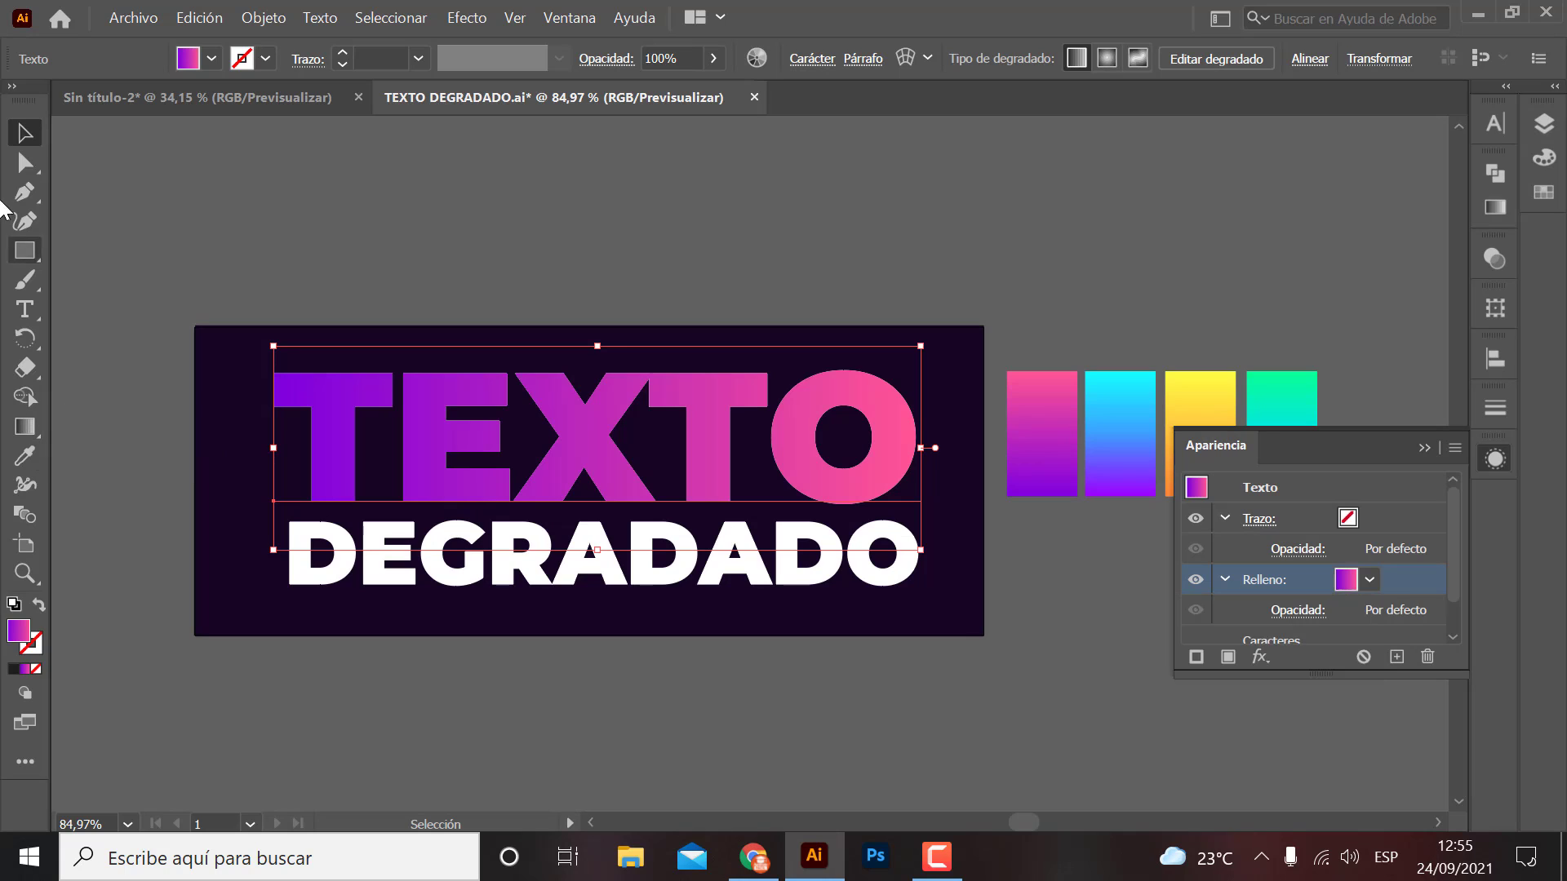
- Drag the TEXTO gradient horizontally, purple on the left to pink on the right
{"action": "key", "text": "ctrl+shift+a"}
{"action": "left_click", "coordinate": [459, 384]}
{"action": "left_click", "coordinate": [26, 426]}
{"action": "left_click_drag", "start_coordinate": [633, 387], "coordinate": [662, 498]}
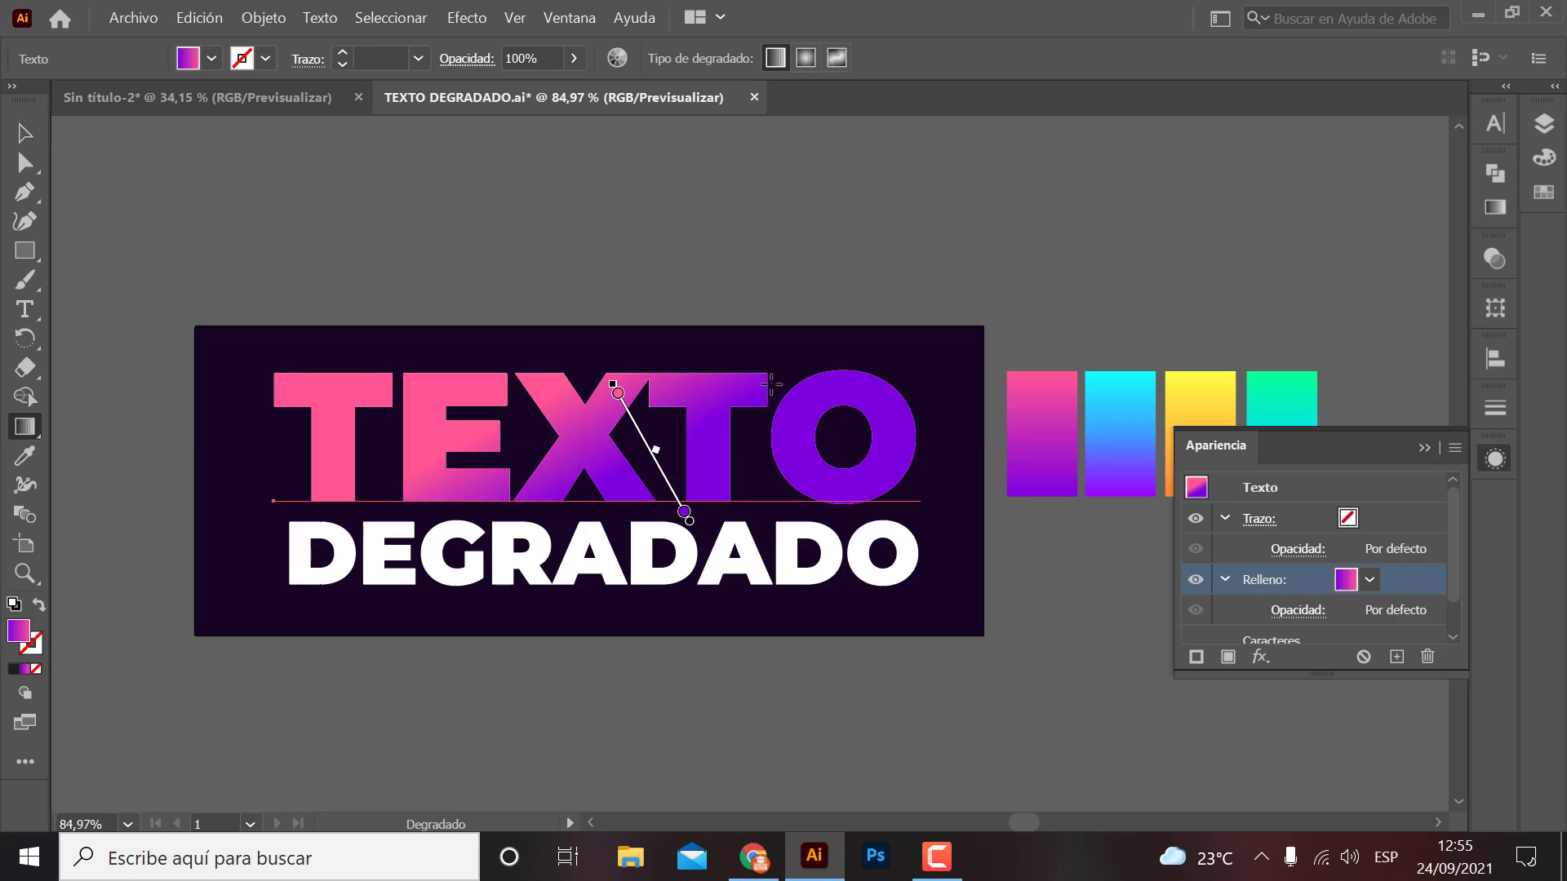
{"action": "left_click_drag", "start_coordinate": [643, 435], "coordinate": [696, 555]}
{"action": "left_click_drag", "start_coordinate": [595, 327], "coordinate": [664, 472]}
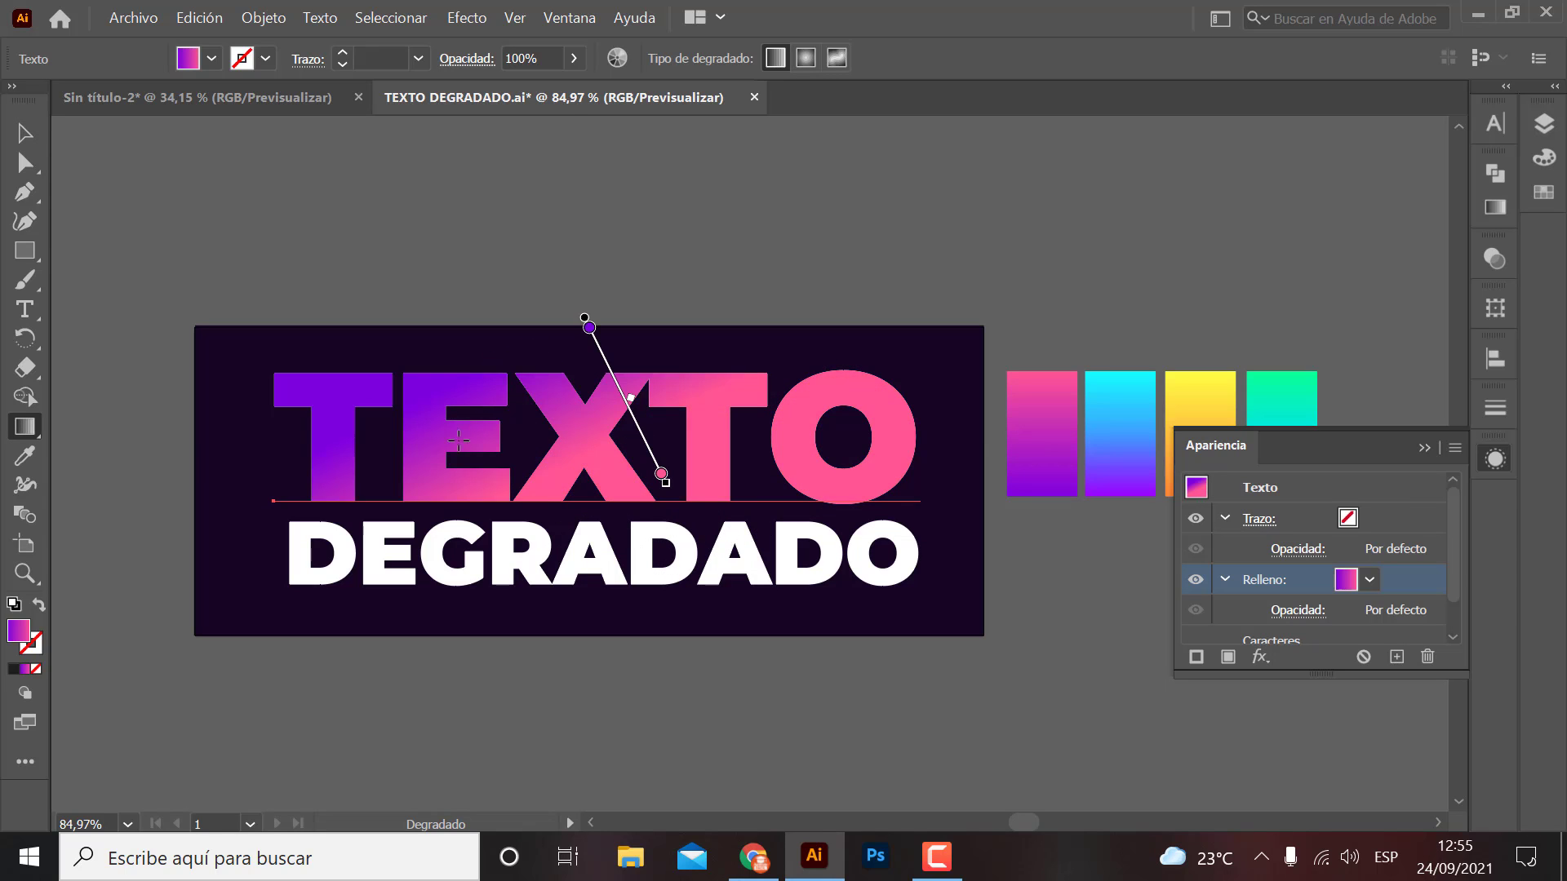
{"action": "left_click_drag", "start_coordinate": [418, 431], "coordinate": [901, 467]}
{"action": "left_click", "coordinate": [23, 132]}
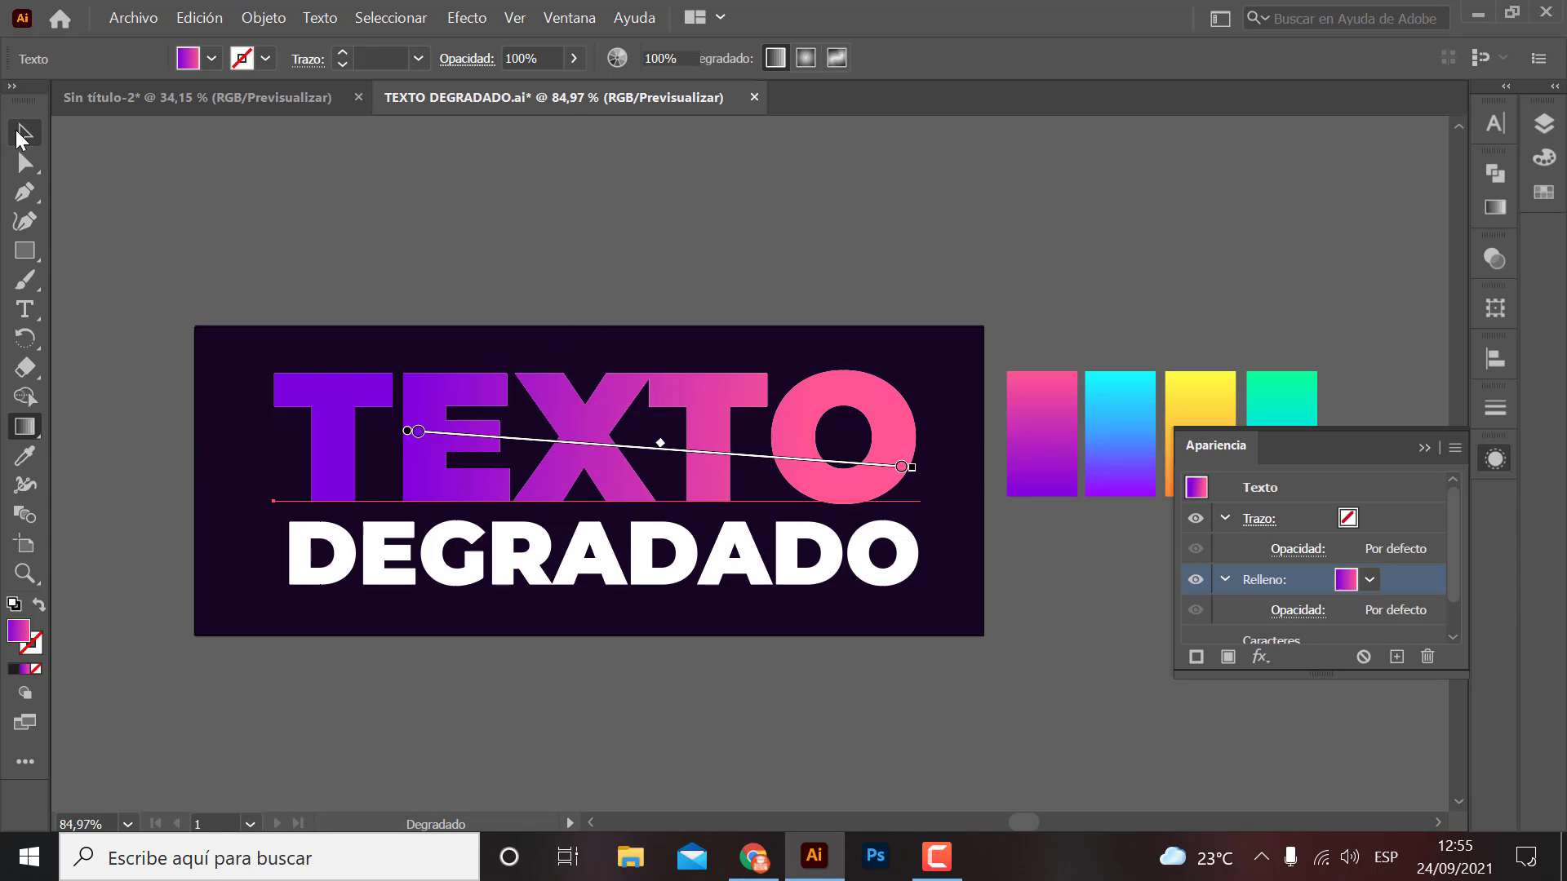
{"action": "left_click", "coordinate": [457, 294]}
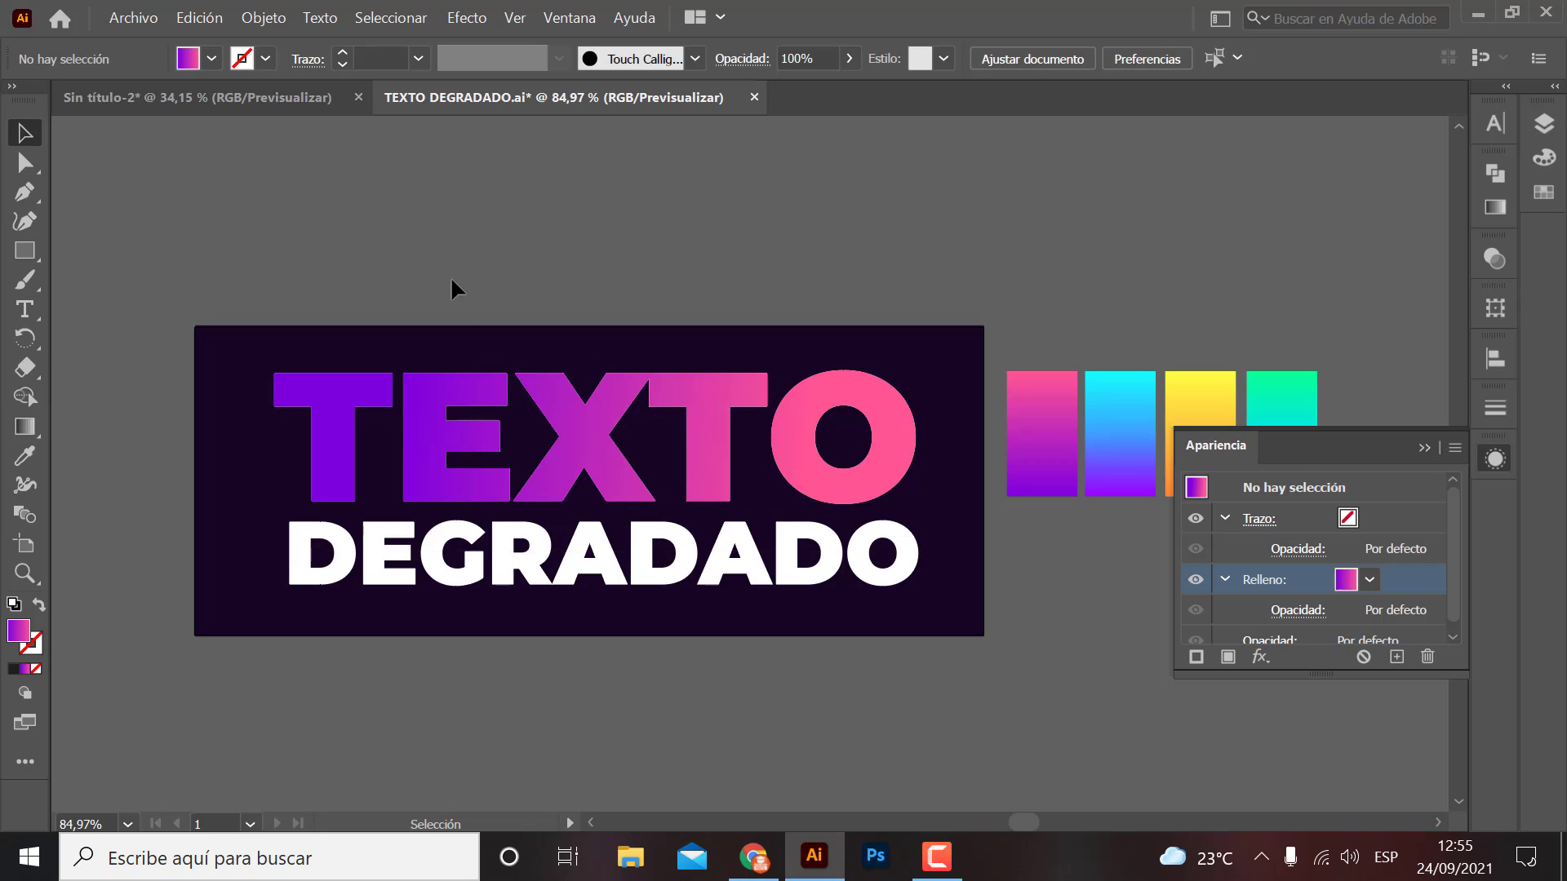
{"action": "left_click", "coordinate": [774, 586]}
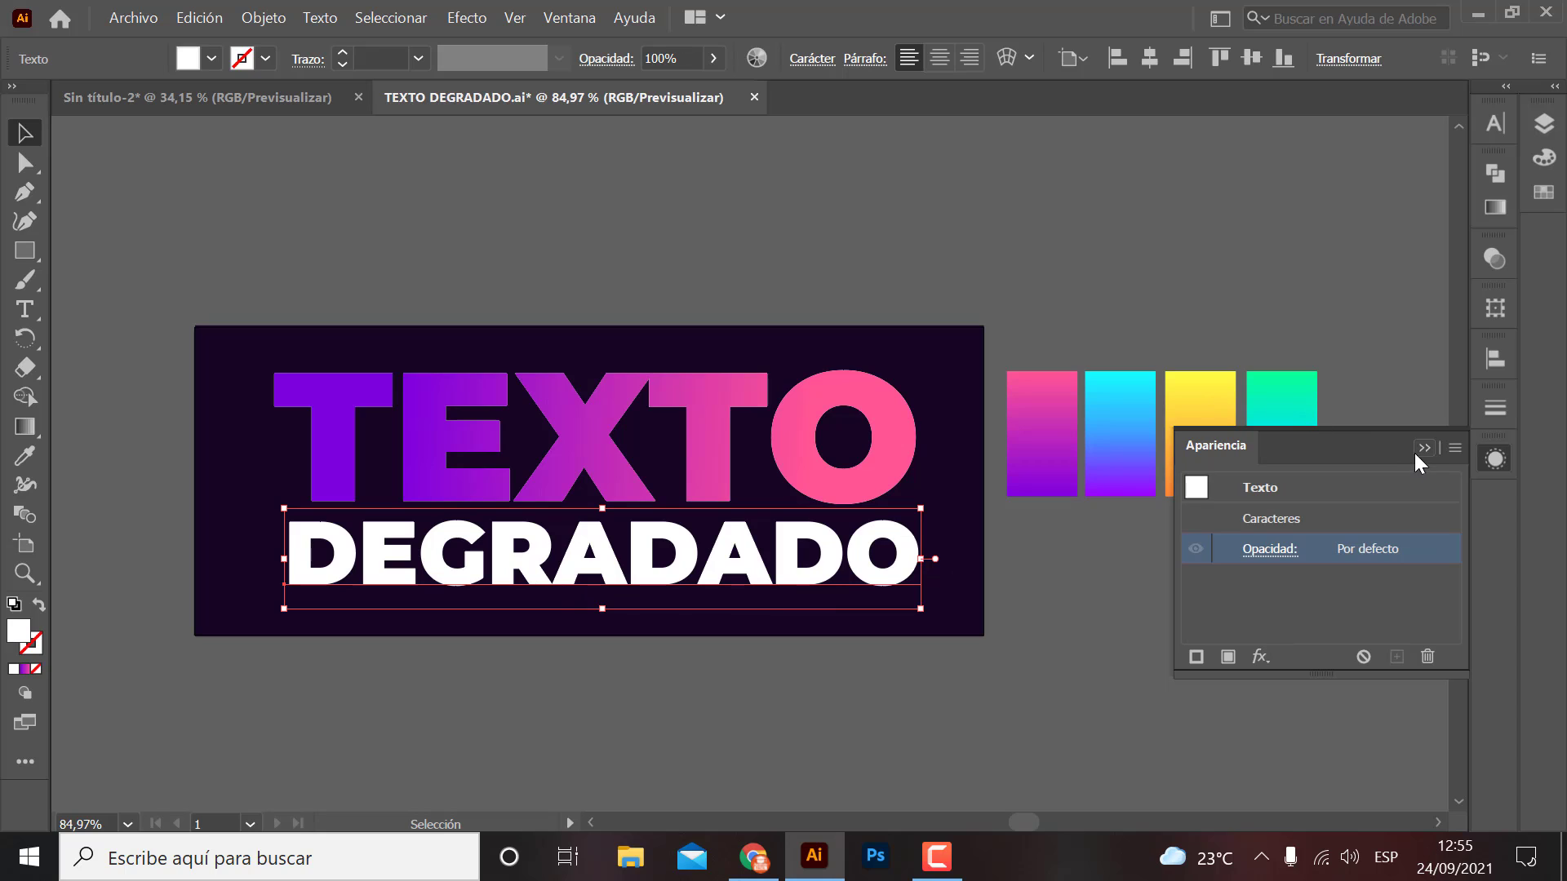
- Add a new fill to DEGRADADO using the yellow-orange gradient swatch
{"action": "scroll", "coordinate": [1275, 292], "scroll_direction": "down", "scroll_amount": 2}
{"action": "scroll", "coordinate": [1144, 256], "scroll_direction": "down", "scroll_amount": 2}
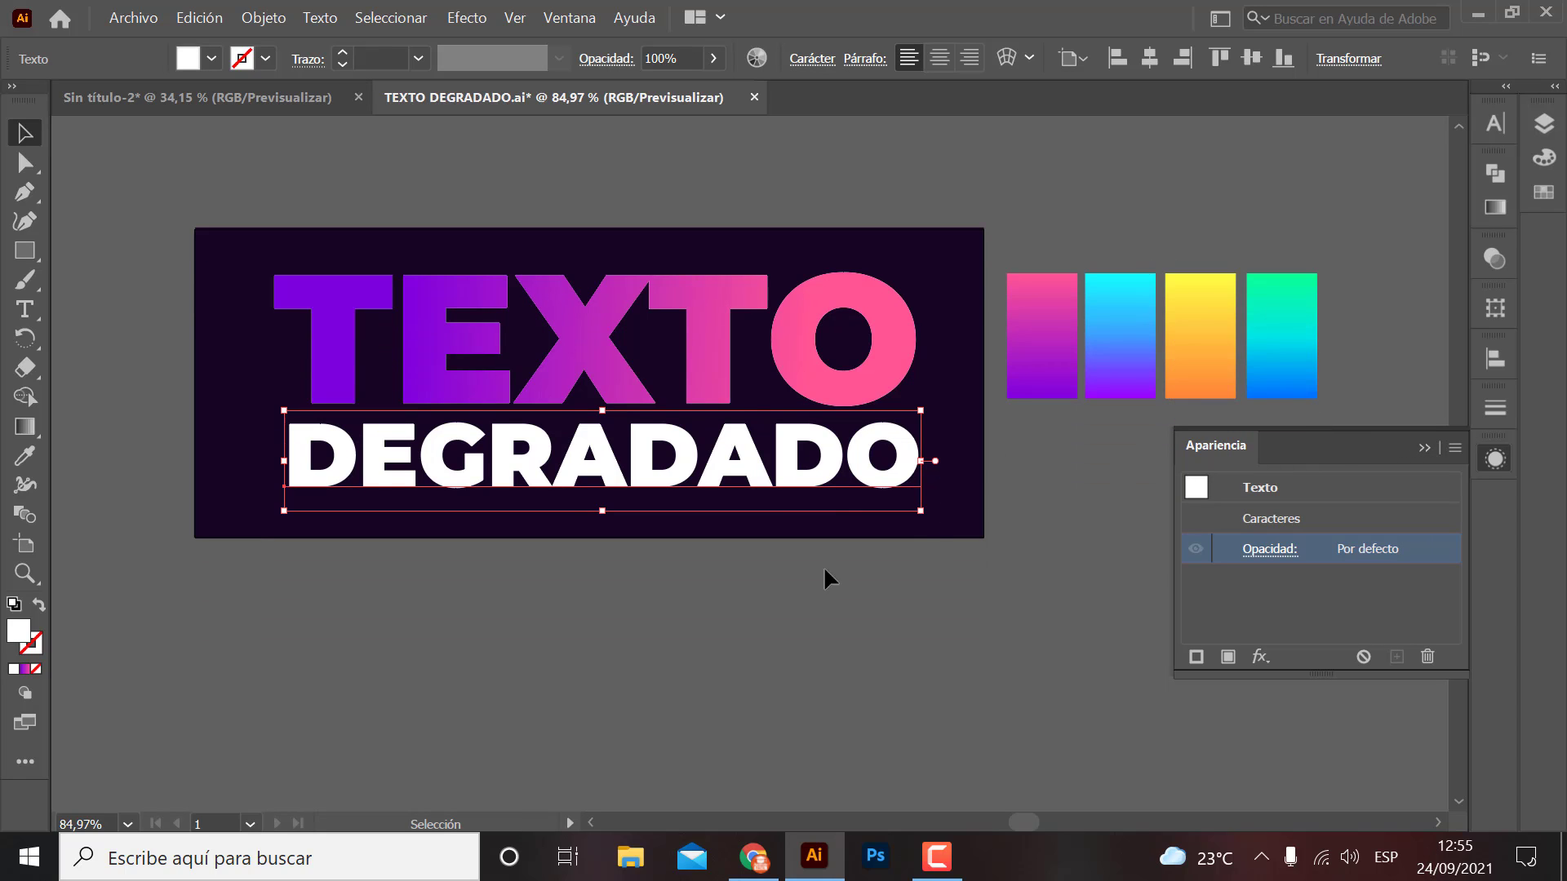
{"action": "left_click", "coordinate": [1424, 448]}
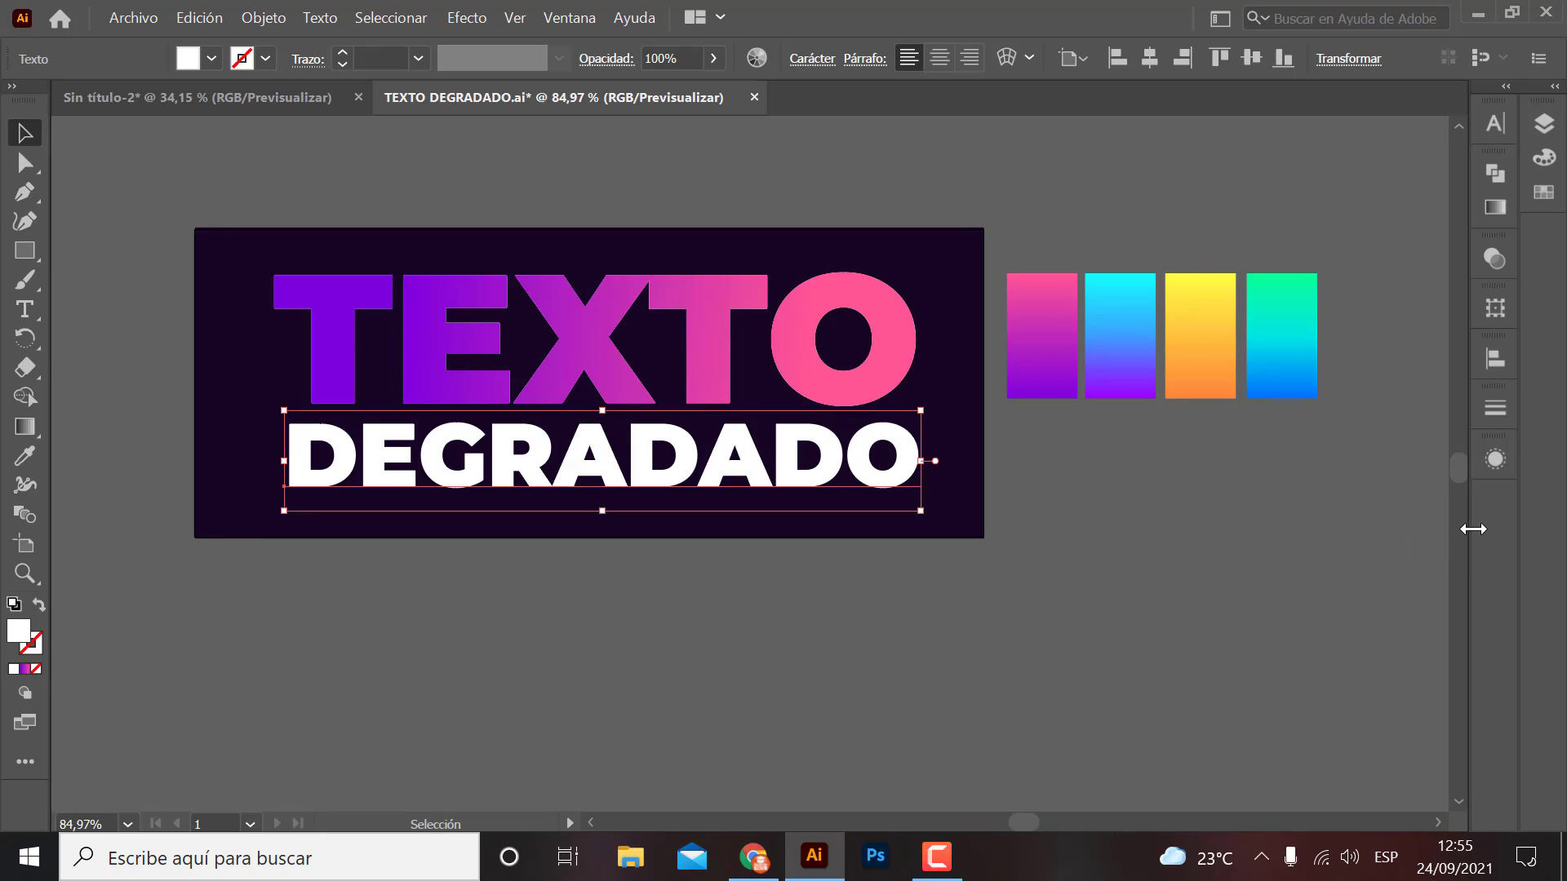
{"action": "left_click", "coordinate": [1496, 458]}
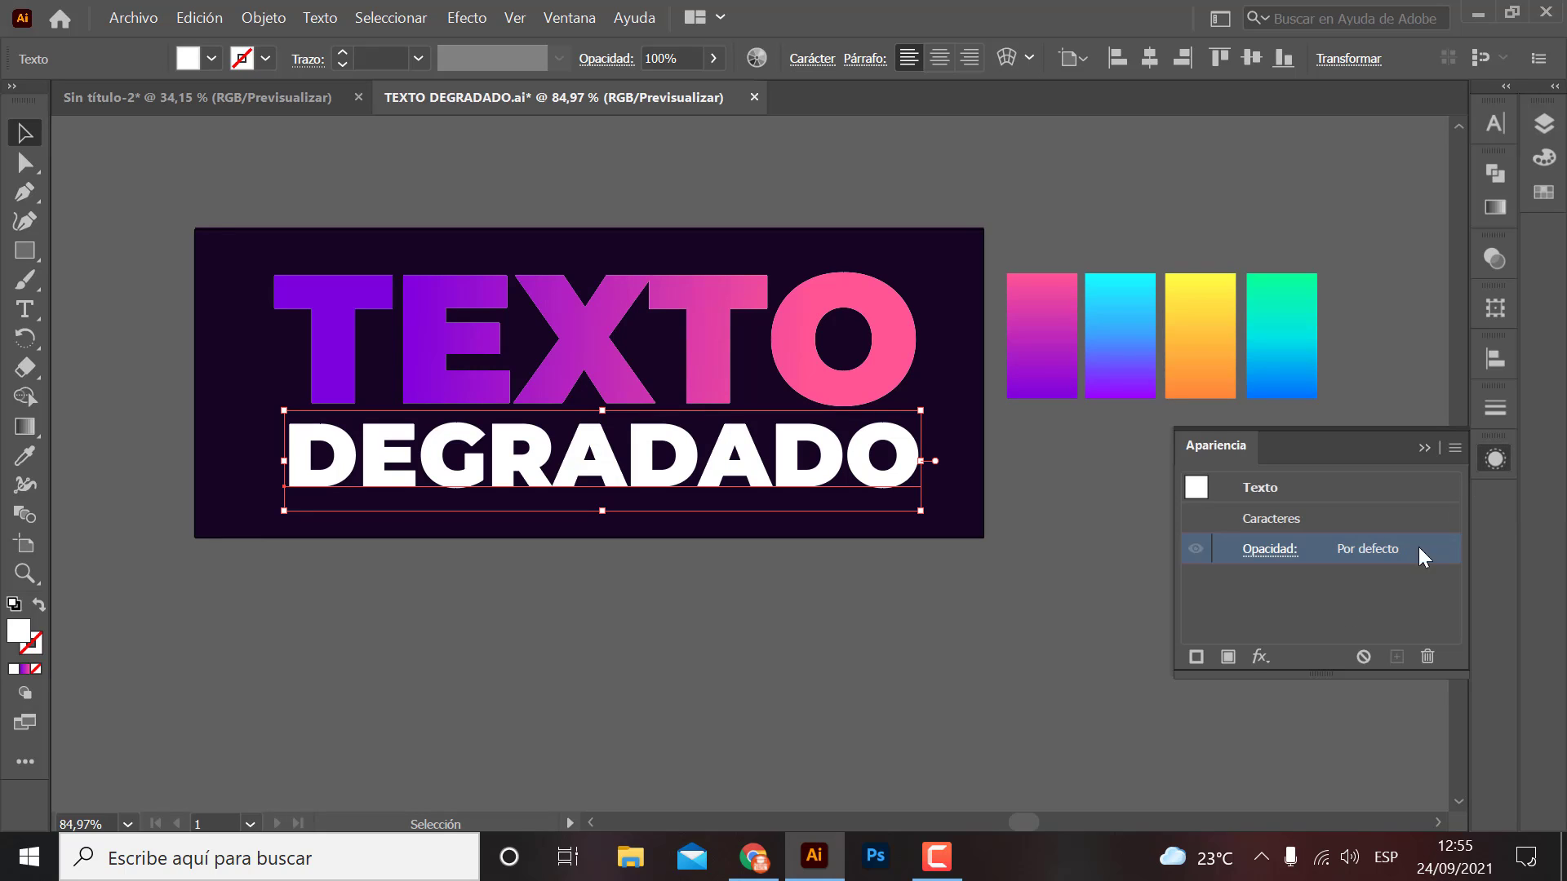
{"action": "left_click", "coordinate": [1228, 657]}
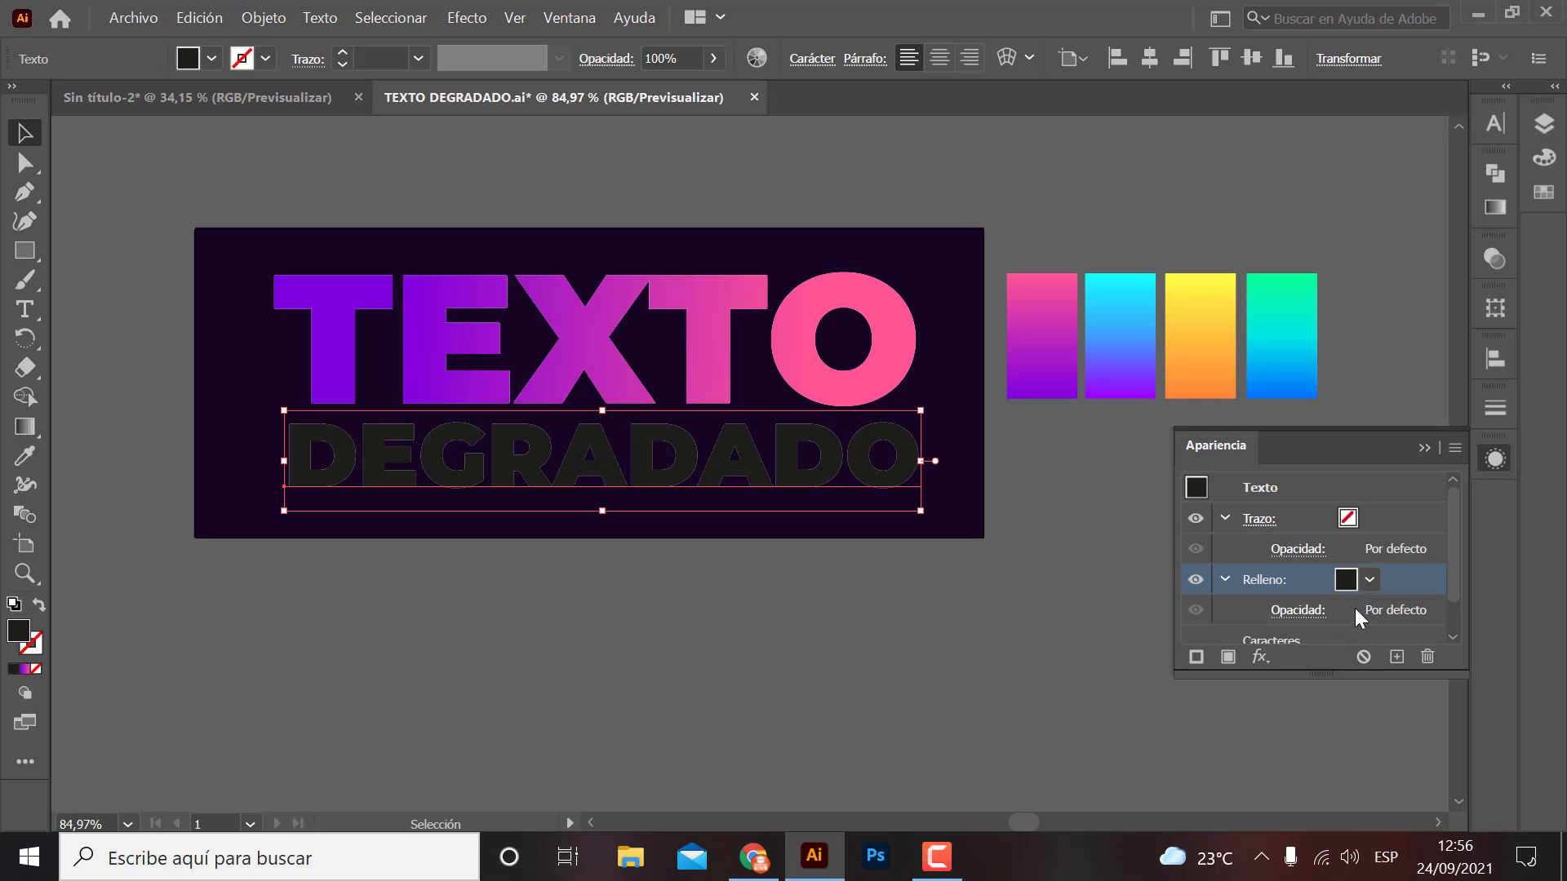
{"action": "left_click", "coordinate": [1370, 579]}
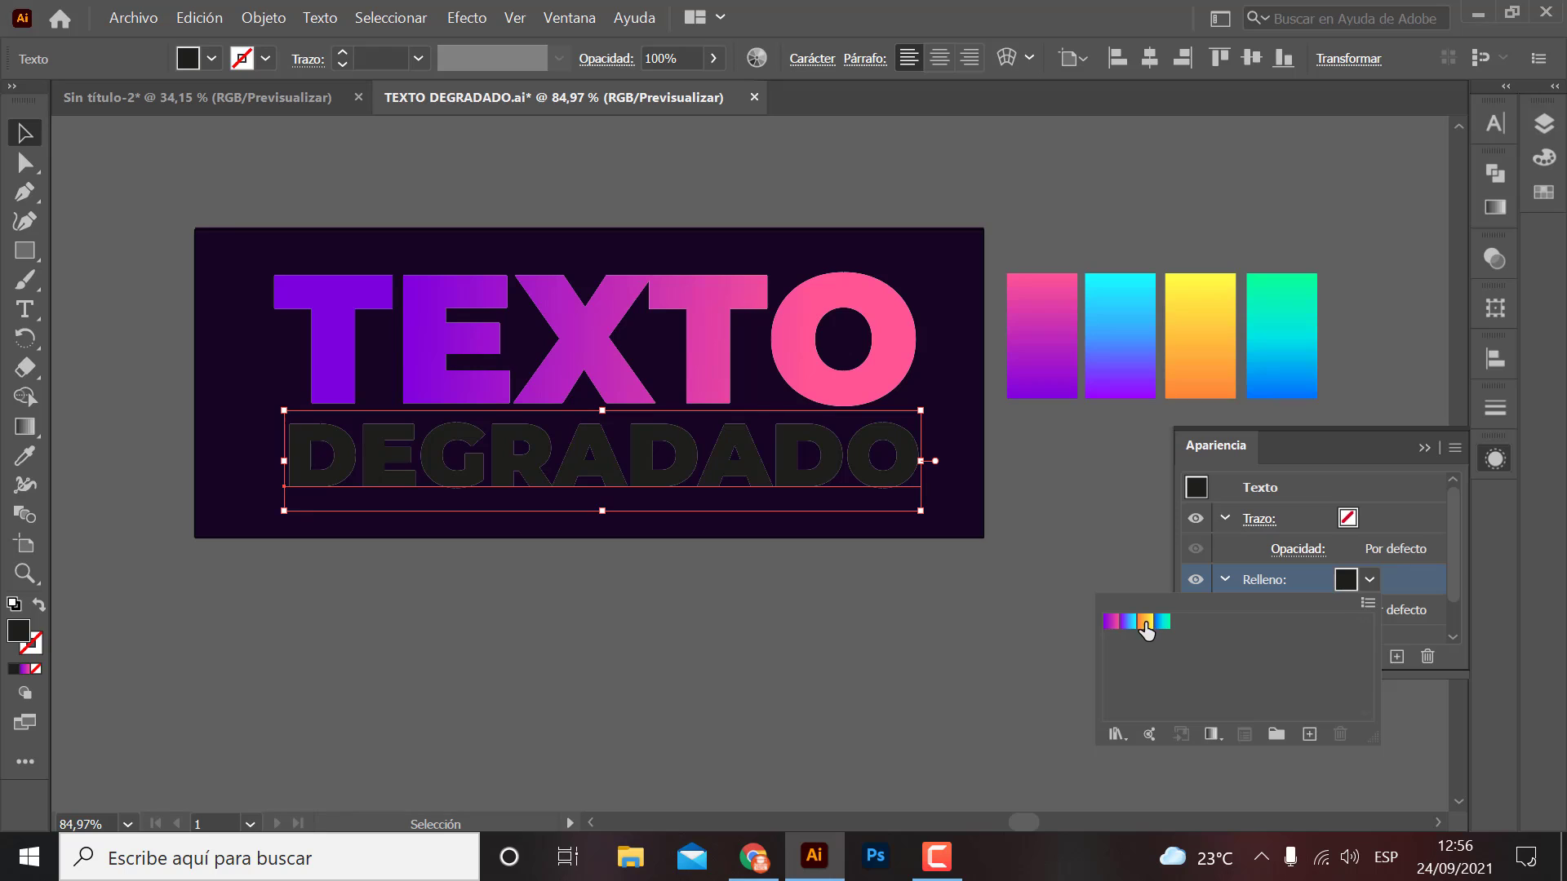
{"action": "left_click", "coordinate": [1145, 622]}
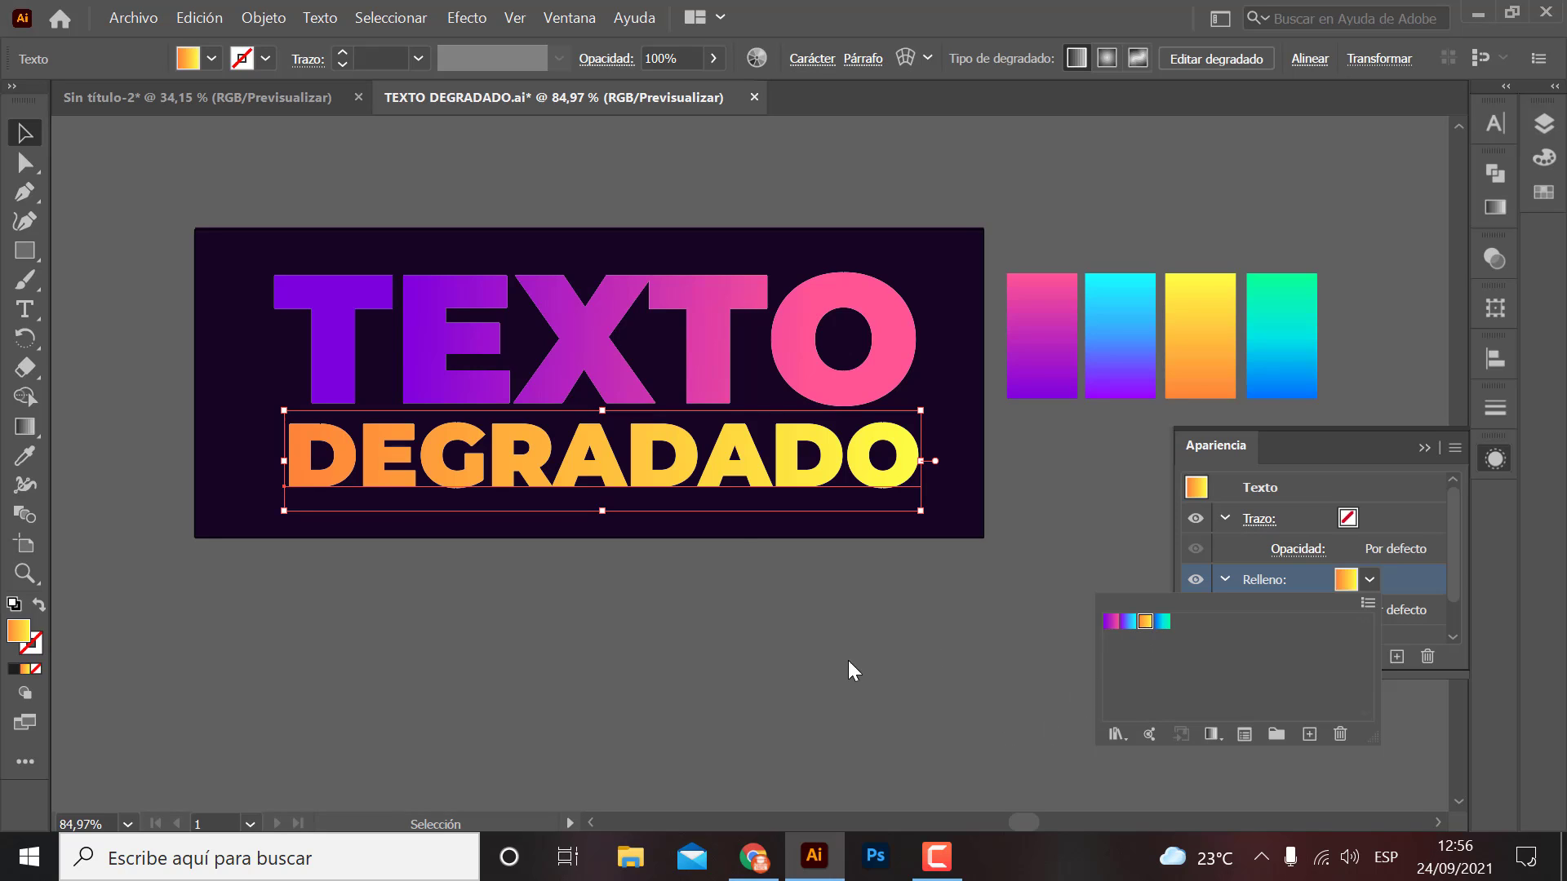
- Redirect the DEGRADADO gradient left to right and collapse the Appearance panel
{"action": "left_click", "coordinate": [242, 580]}
{"action": "left_click", "coordinate": [374, 615]}
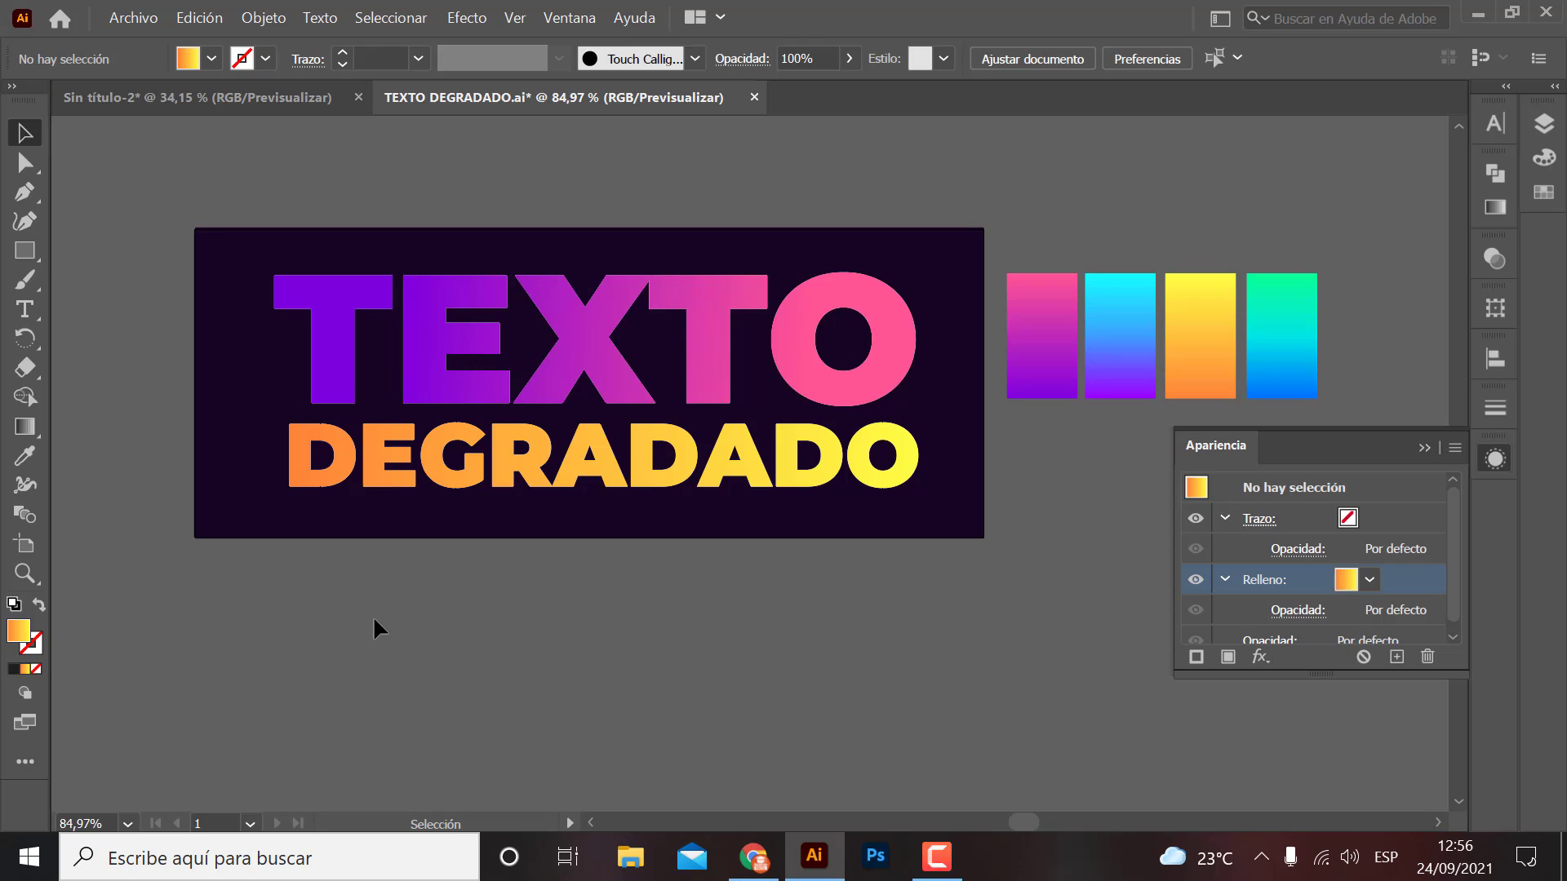
{"action": "left_click", "coordinate": [303, 490]}
{"action": "key", "text": "g"}
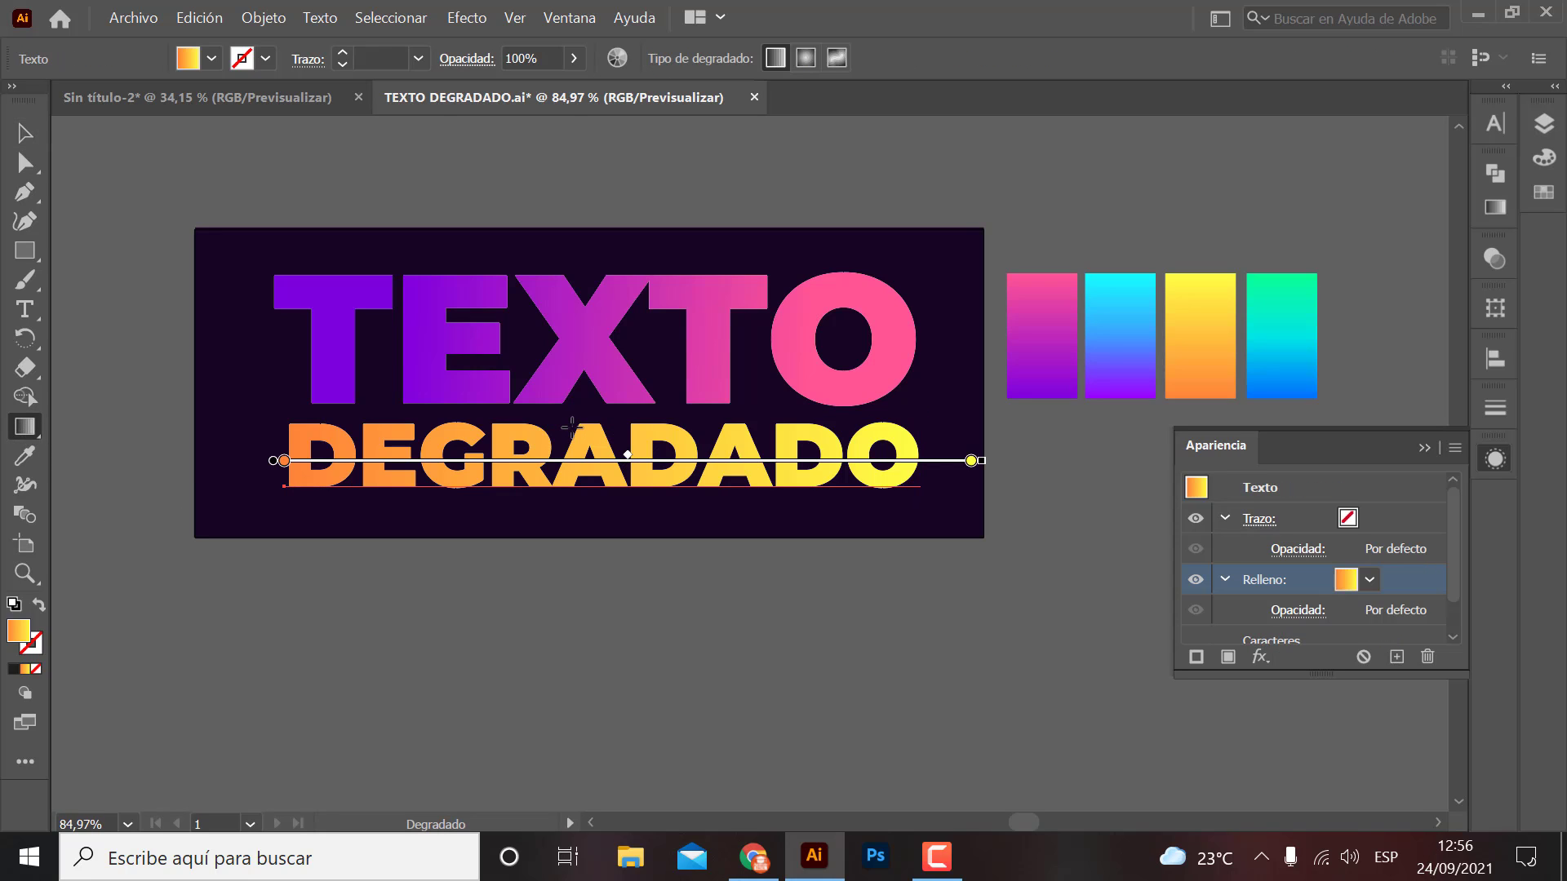
{"action": "mouse_move", "coordinate": [610, 418]}
{"action": "left_mouse_down"}
{"action": "mouse_move", "coordinate": [742, 447]}
{"action": "mouse_move", "coordinate": [629, 422]}
{"action": "left_mouse_up"}
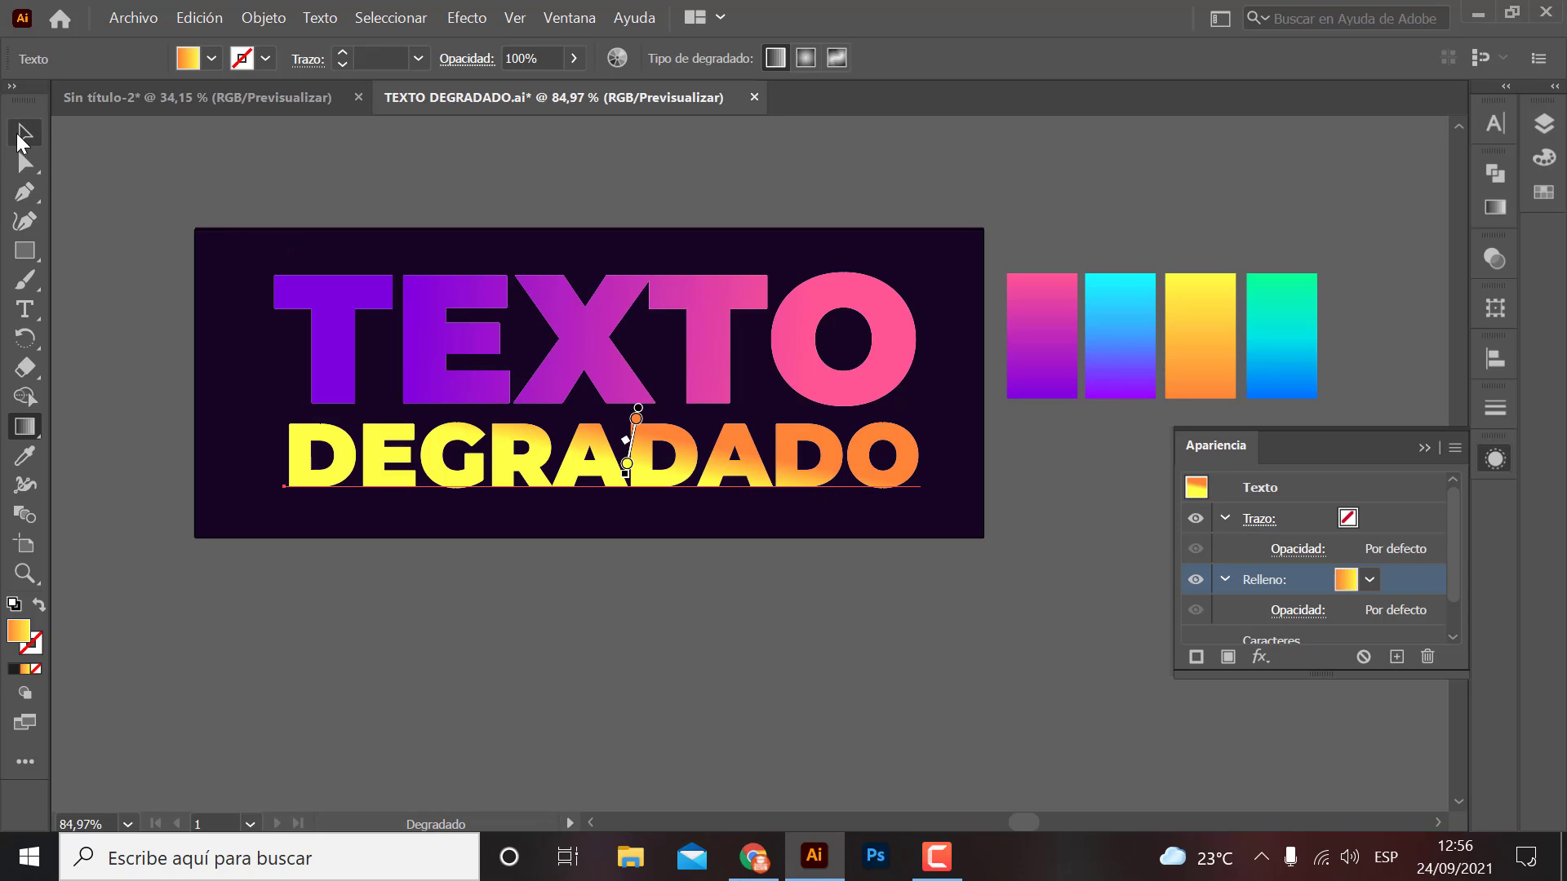
{"action": "left_click", "coordinate": [22, 137]}
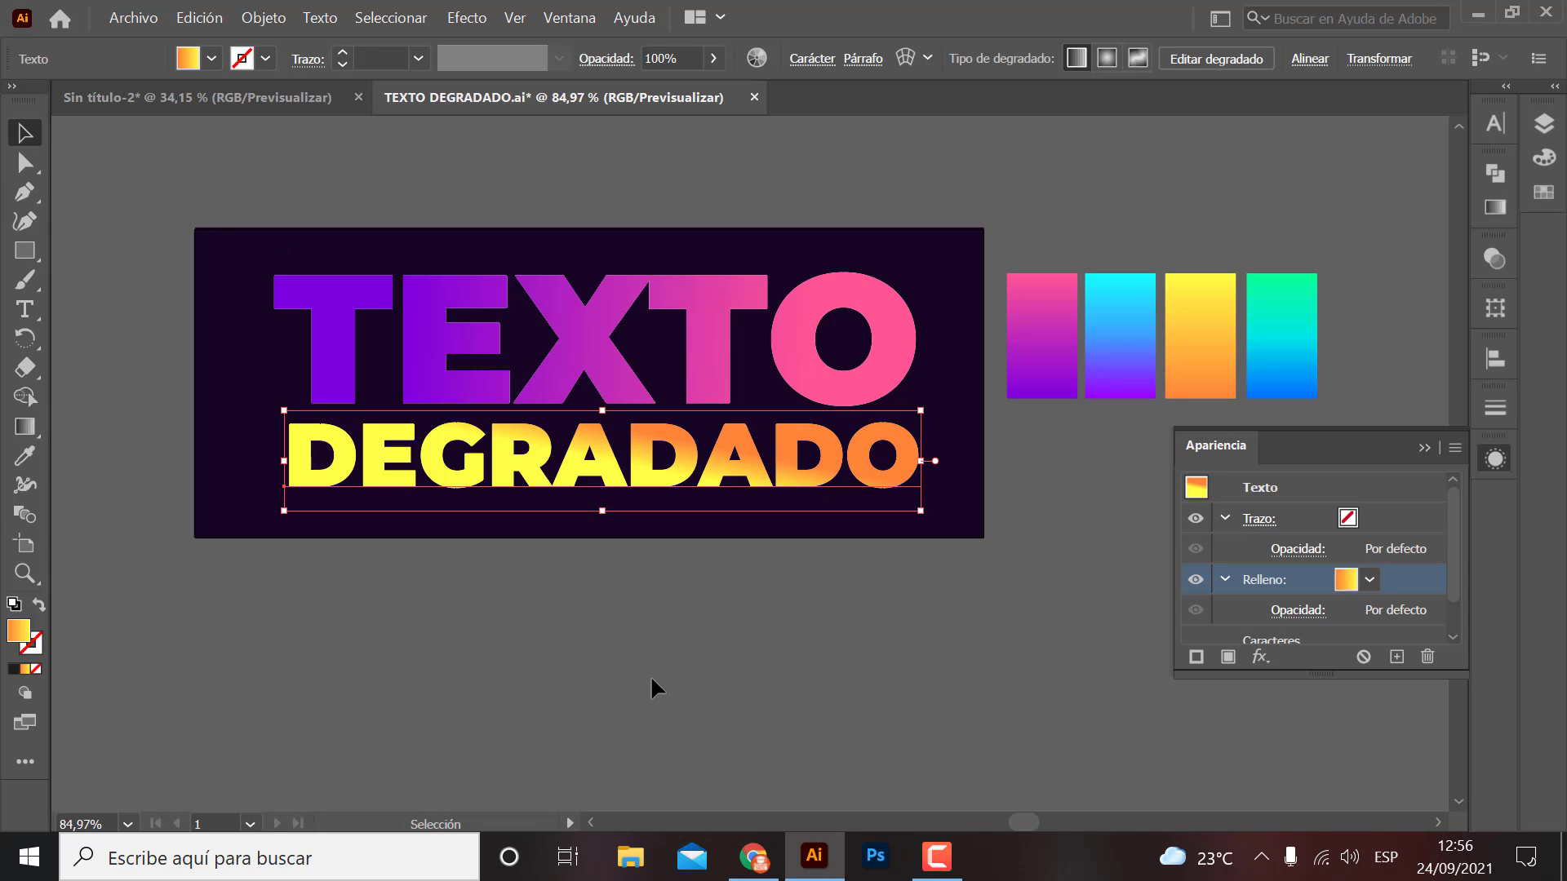
{"action": "left_click", "coordinate": [1430, 447]}
{"action": "left_click", "coordinate": [808, 688]}
{"action": "left_click", "coordinate": [695, 495]}
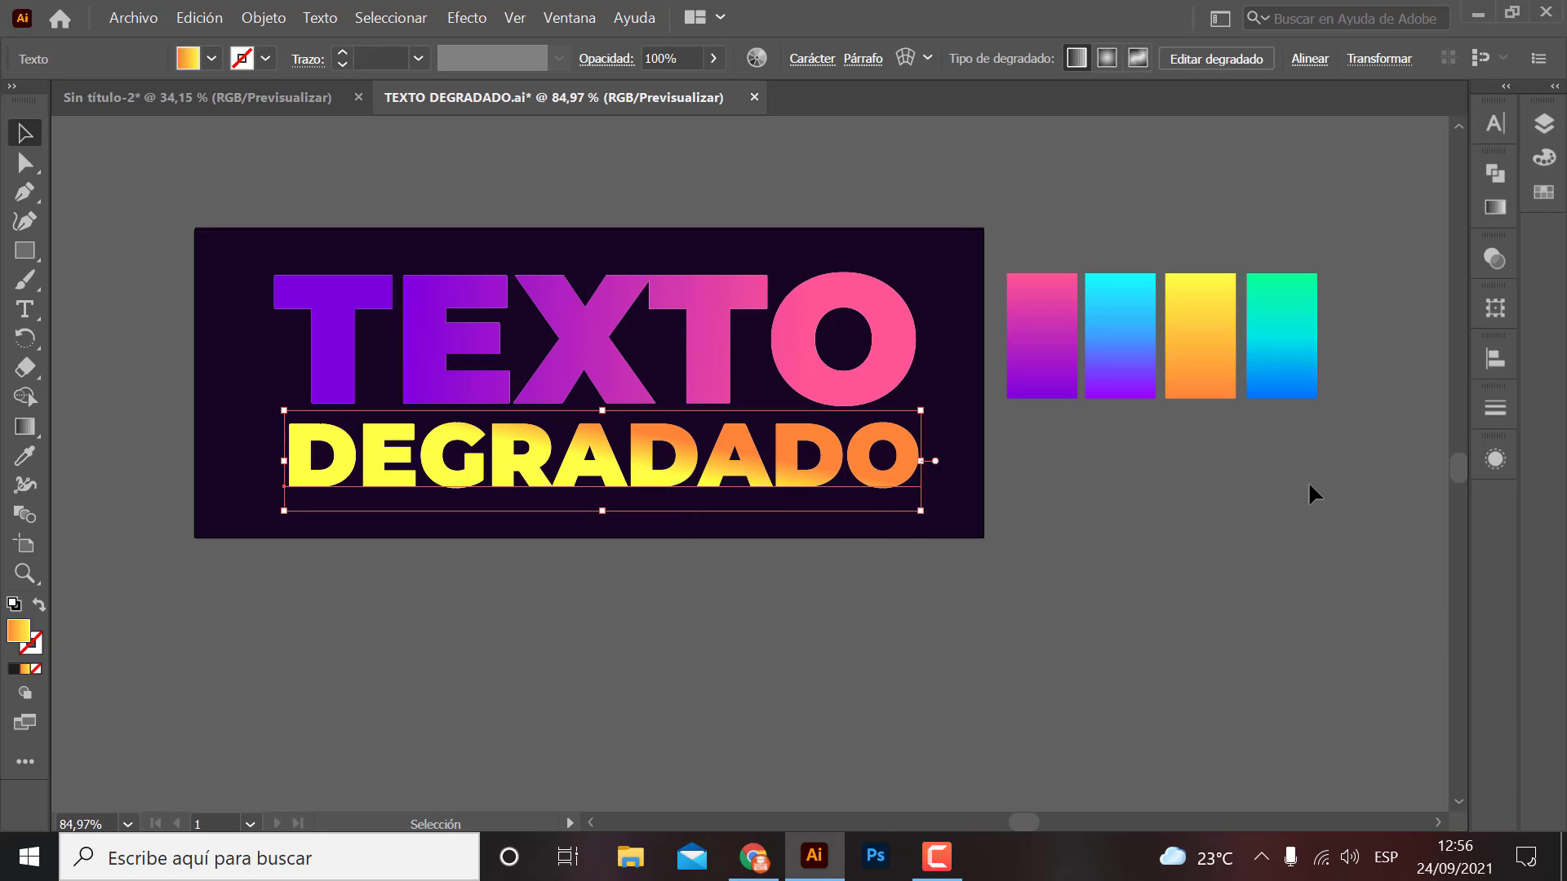
- Swap DEGRADADO's fill swatch from yellow-orange to the green-blue gradient in Appearance
{"action": "left_click", "coordinate": [1499, 462]}
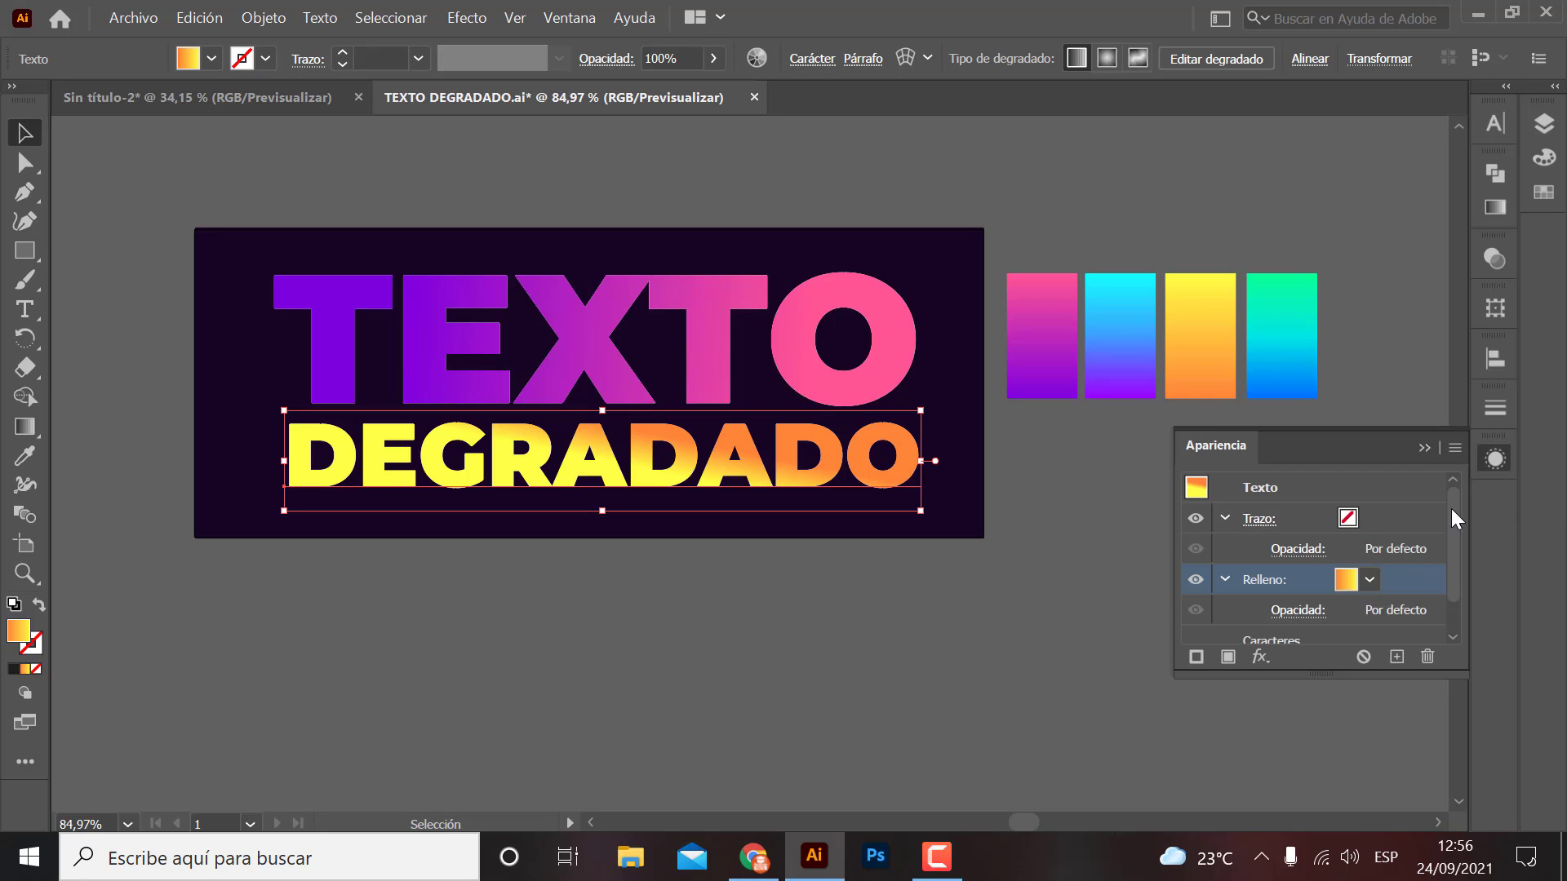
{"action": "left_click", "coordinate": [1369, 580]}
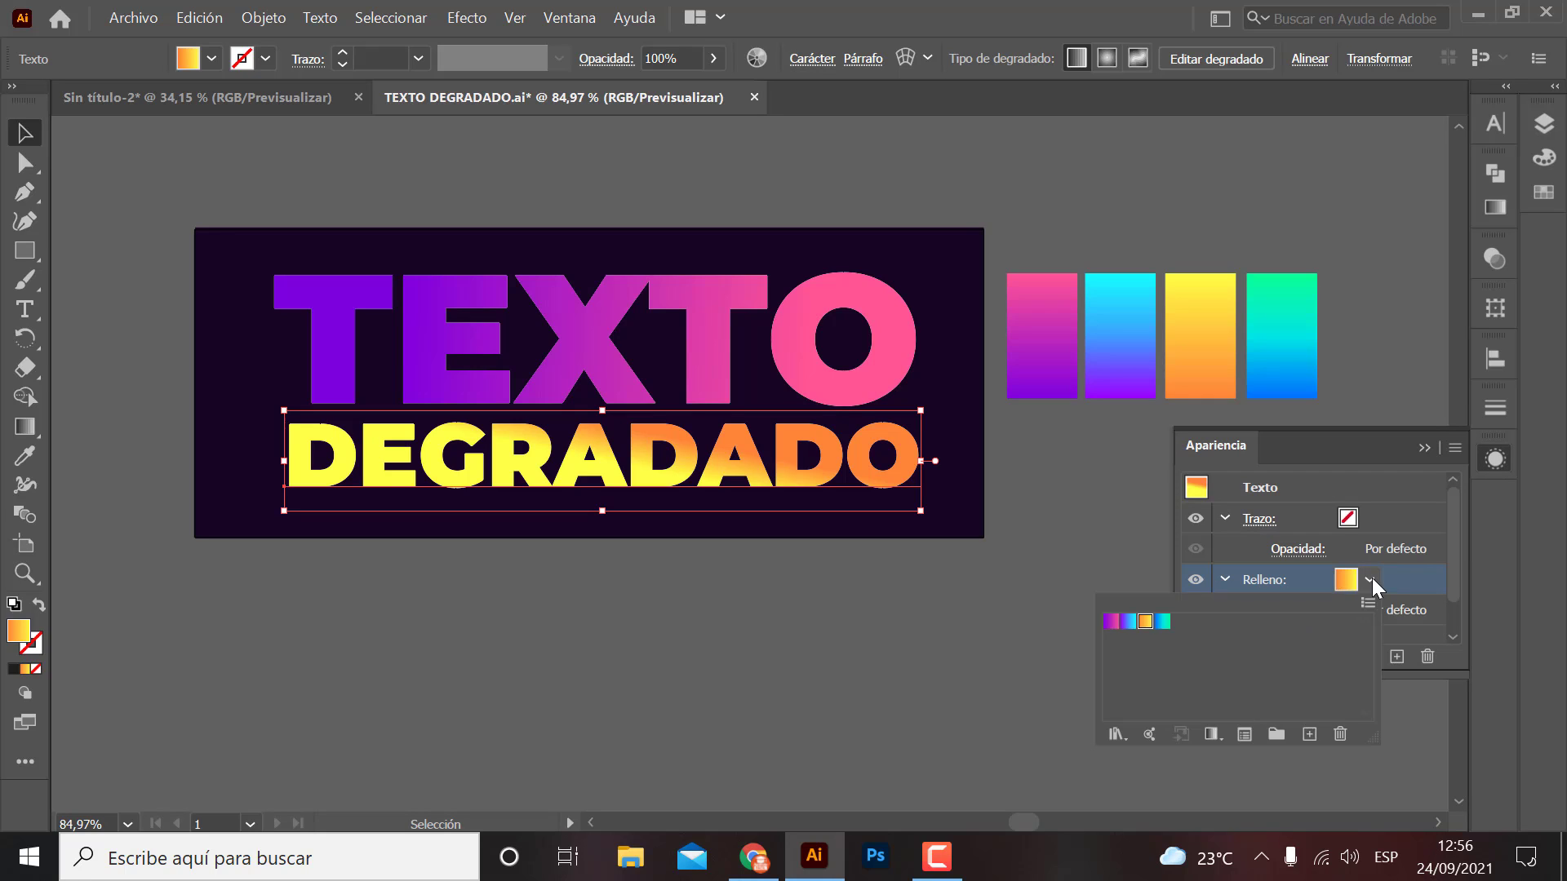
{"action": "left_click", "coordinate": [1162, 622]}
{"action": "left_click", "coordinate": [938, 579]}
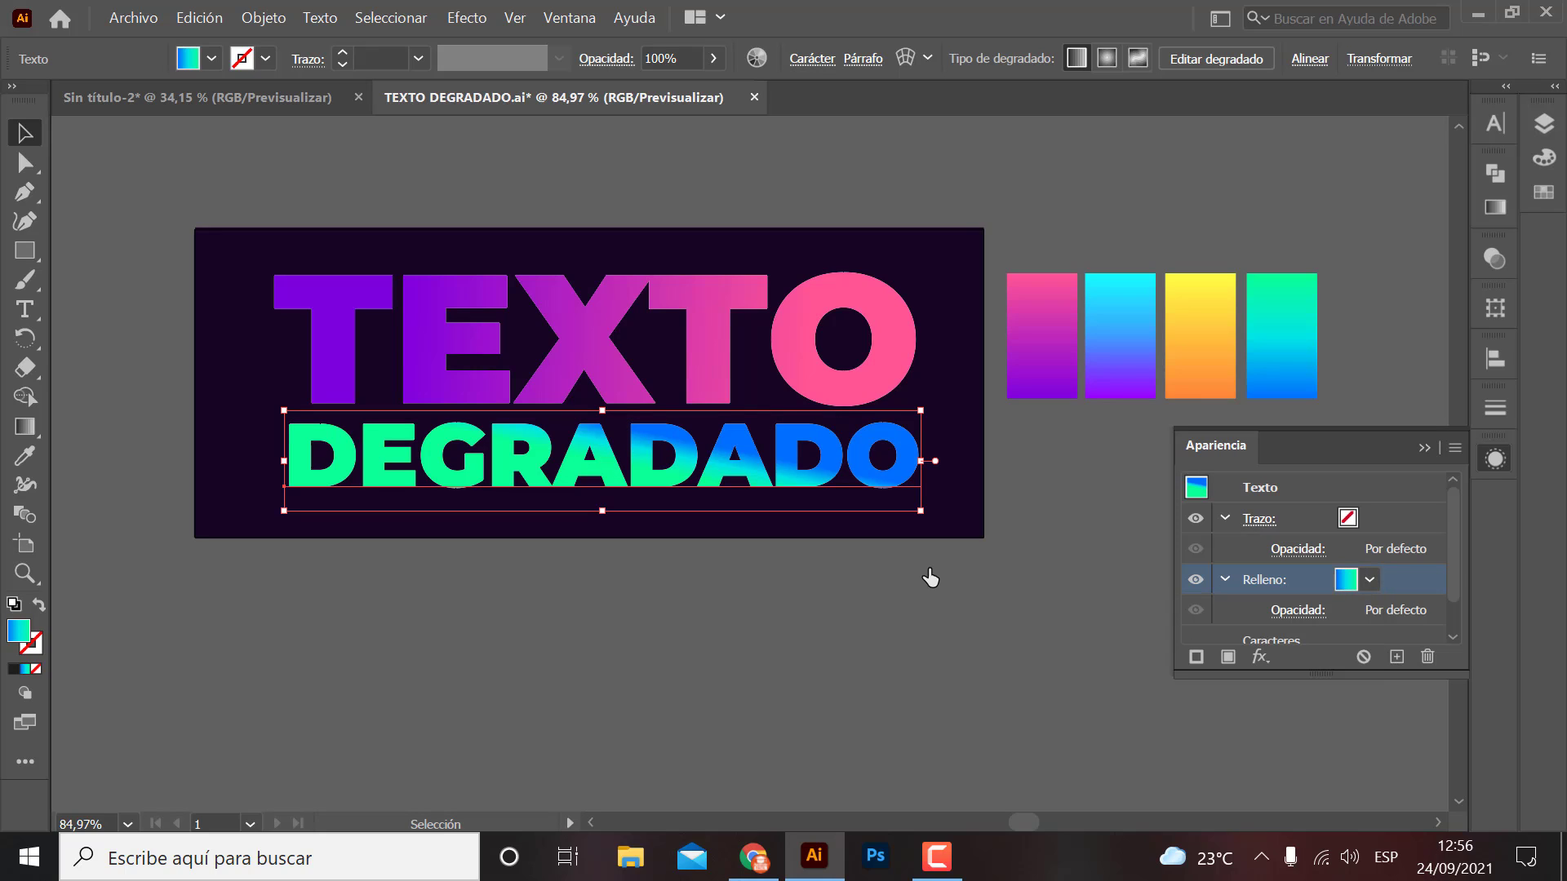
{"action": "left_click", "coordinate": [946, 579]}
{"action": "left_click", "coordinate": [908, 488]}
{"action": "left_click", "coordinate": [1265, 491]}
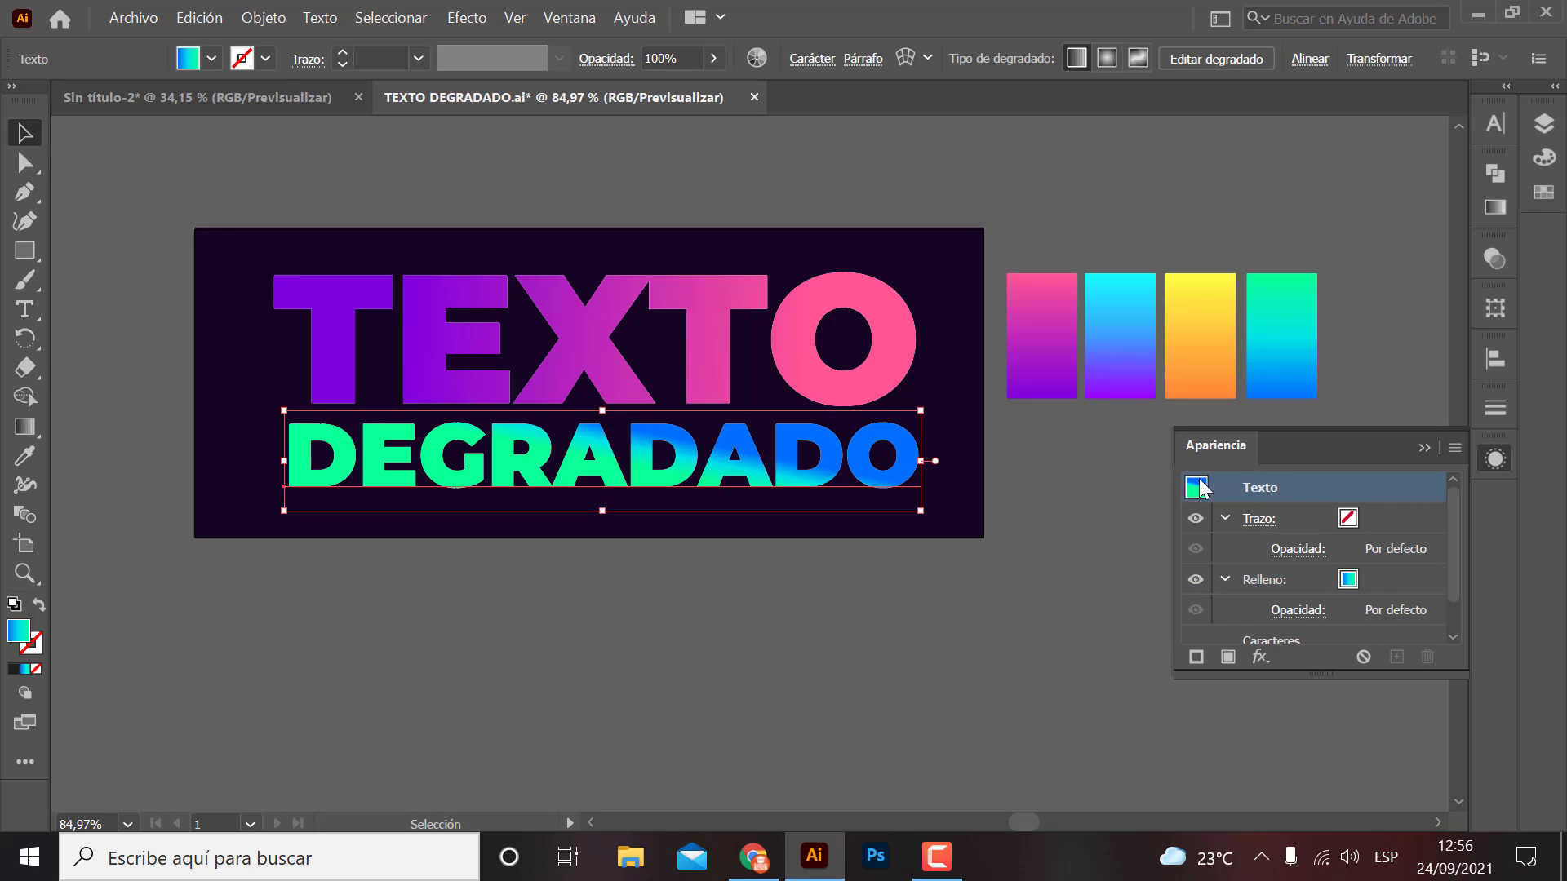
- Clear DEGRADADO's appearance attributes and give it a light purple fill
{"action": "left_click", "coordinate": [1362, 653]}
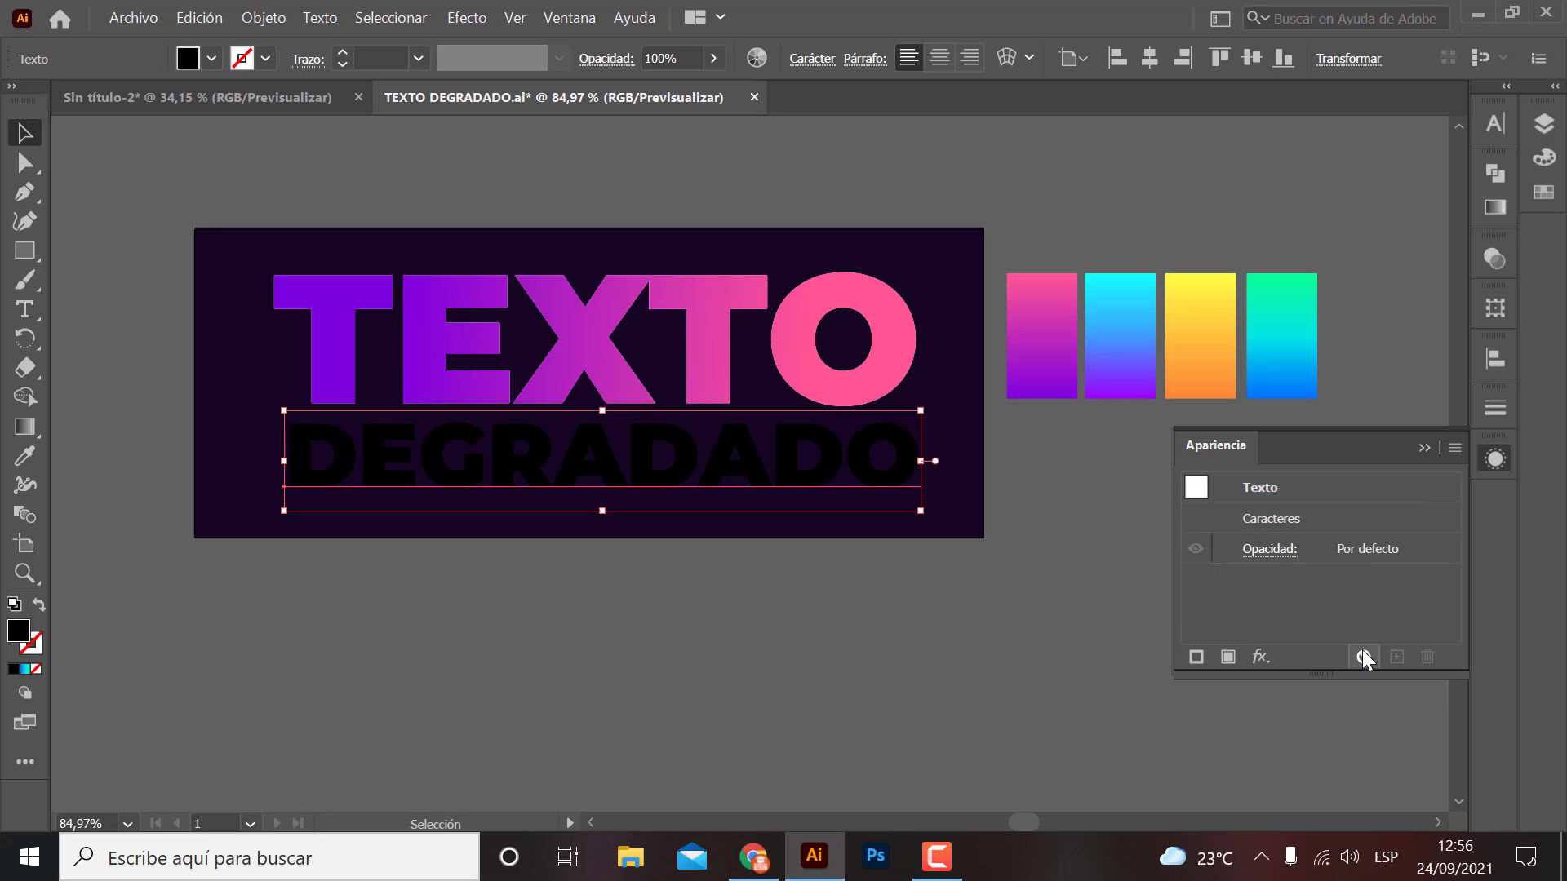
{"action": "double_click", "coordinate": [18, 630]}
{"action": "type", "text": "b392e8"}
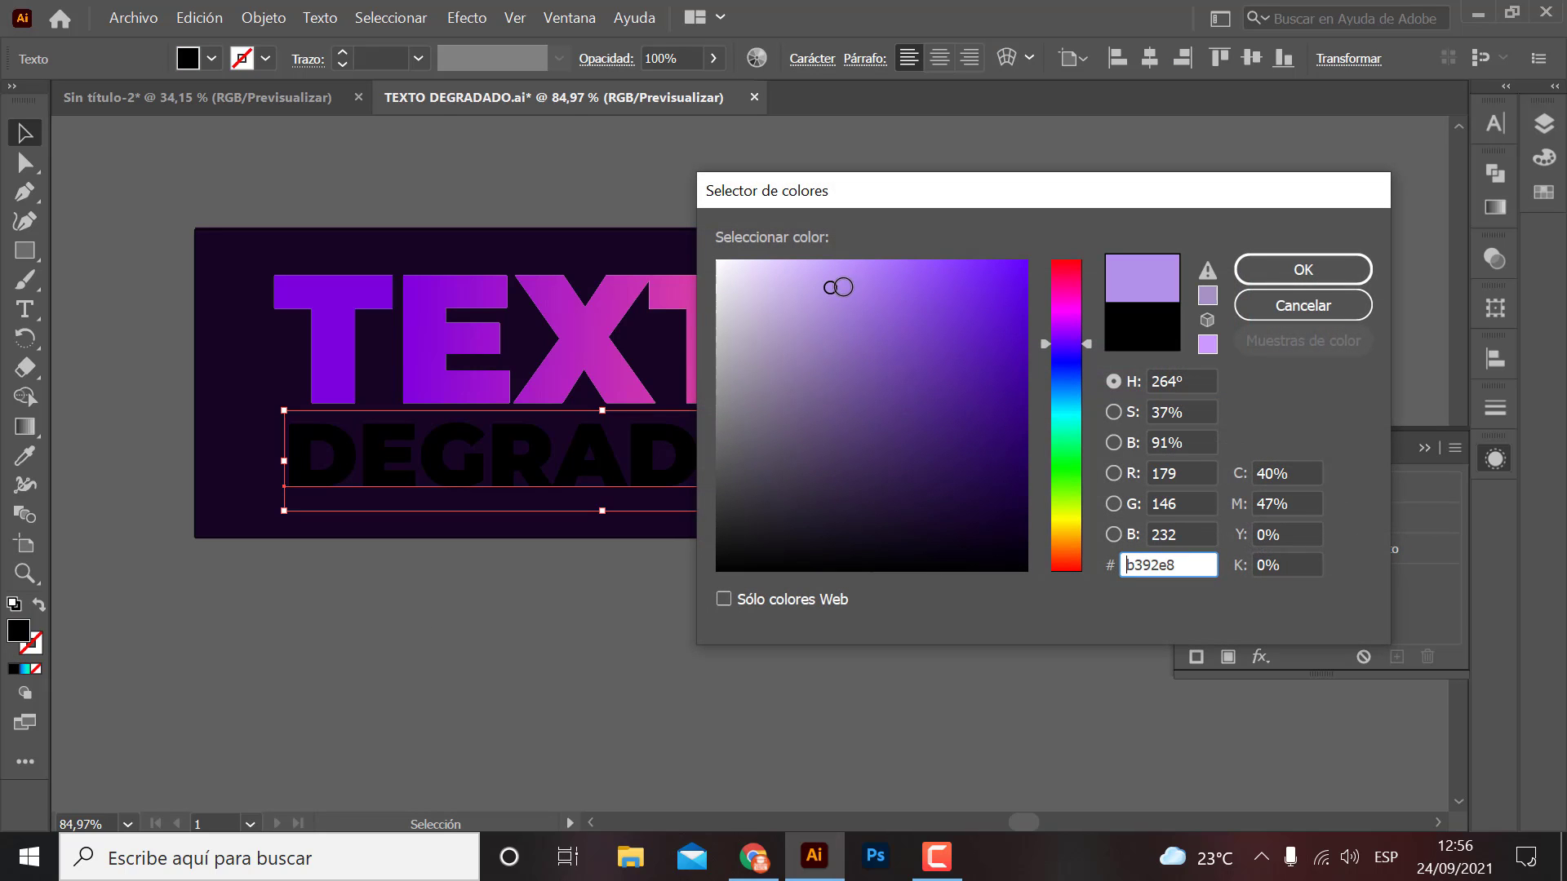
{"action": "left_click", "coordinate": [1303, 269]}
{"action": "left_click", "coordinate": [780, 693]}
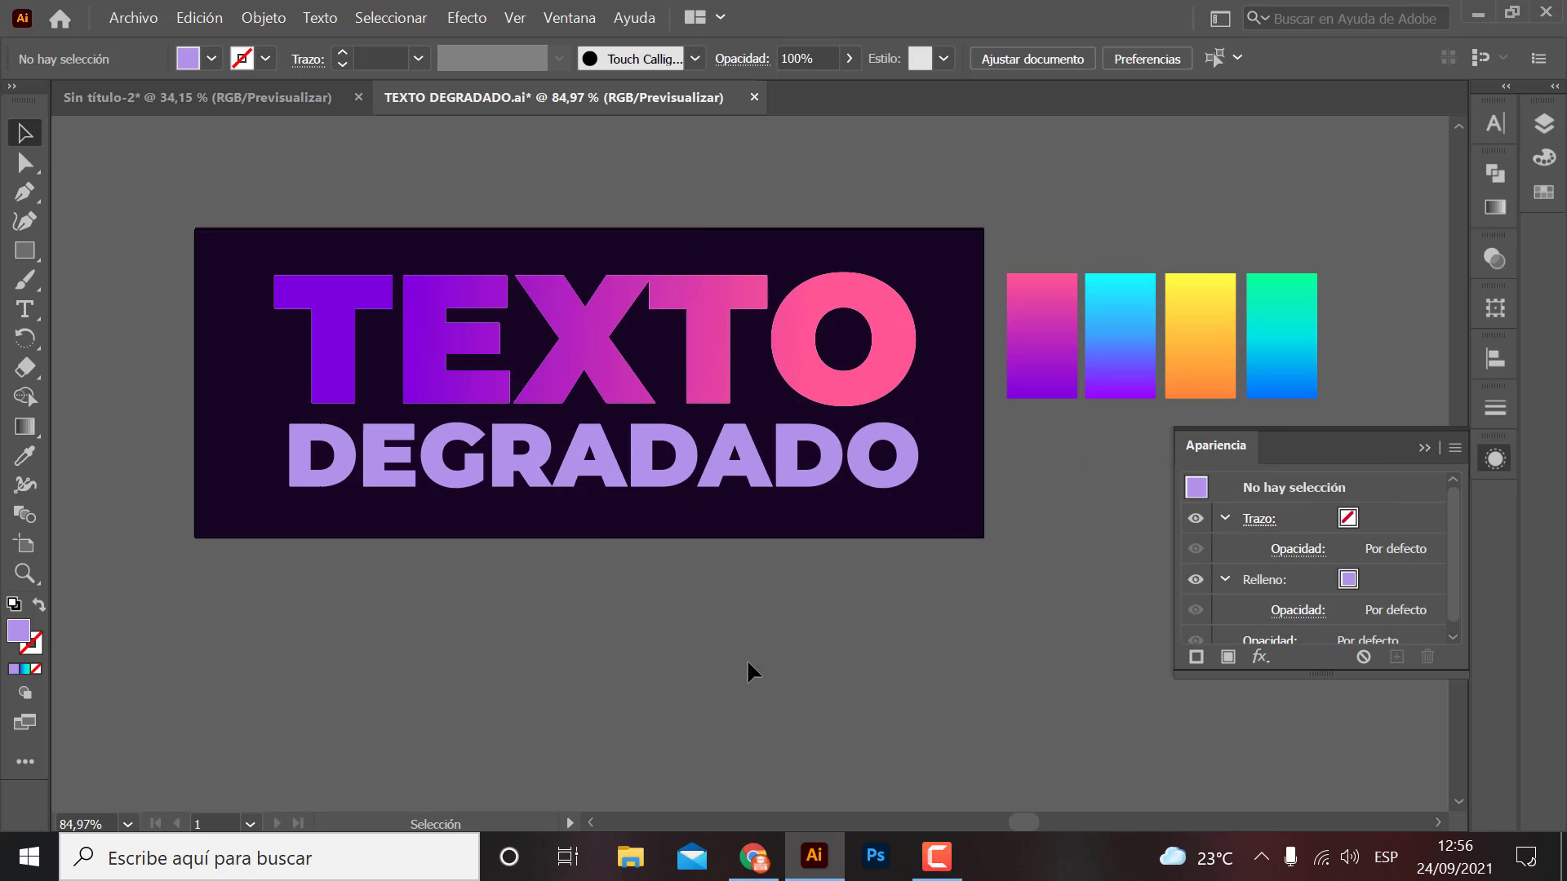
- Change DEGRADADO's fill to white, ffffff
{"action": "left_click", "coordinate": [595, 485]}
{"action": "double_click", "coordinate": [18, 630]}
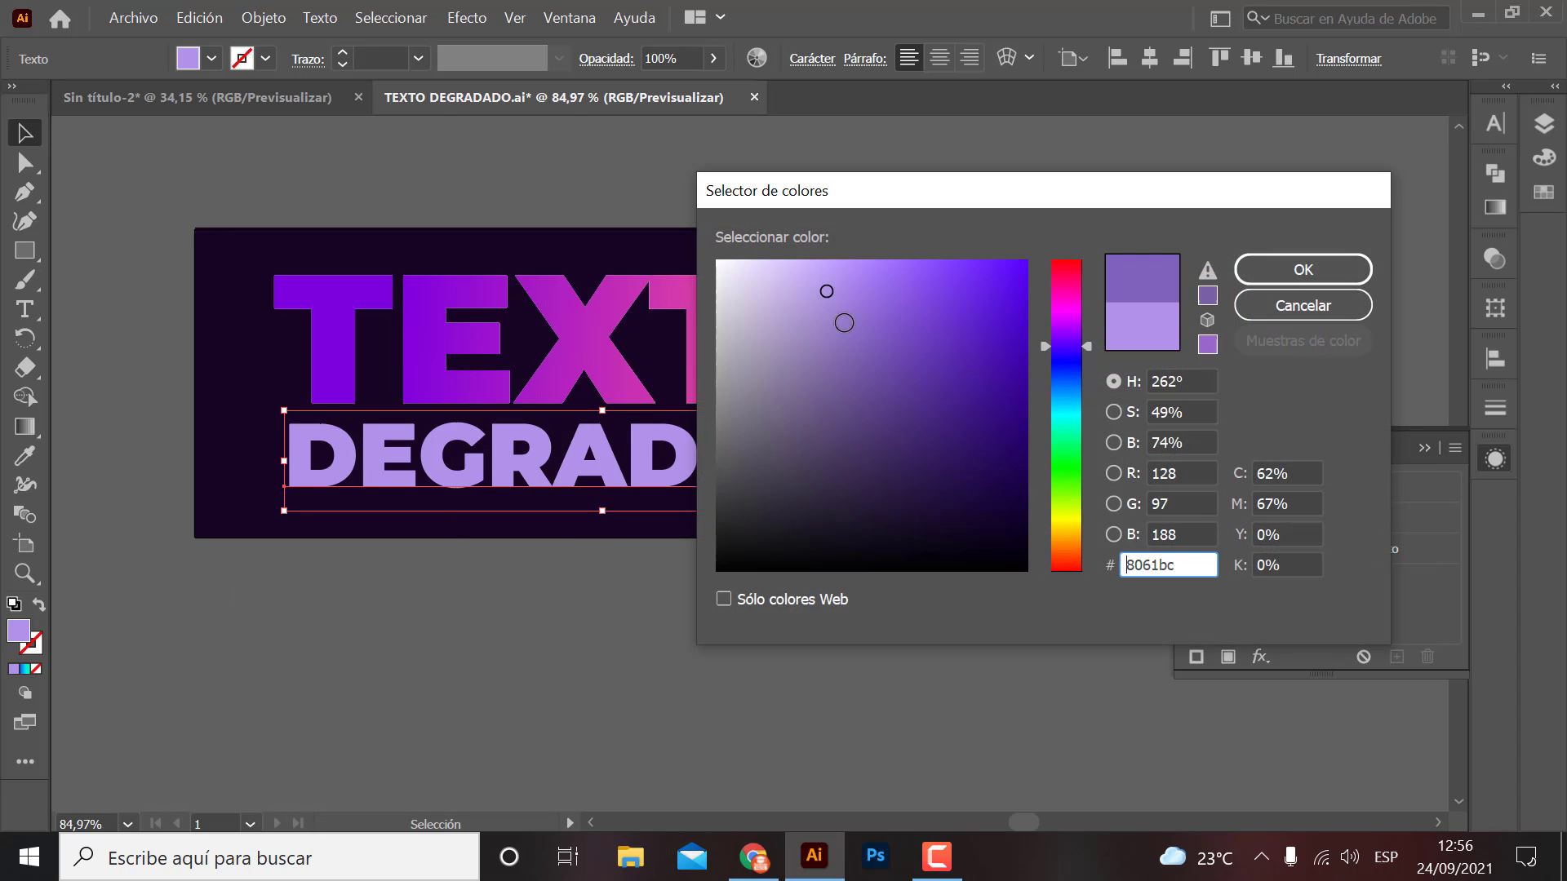
{"action": "type", "text": "ffffff"}
{"action": "left_click", "coordinate": [1306, 274]}
{"action": "left_click", "coordinate": [945, 658]}
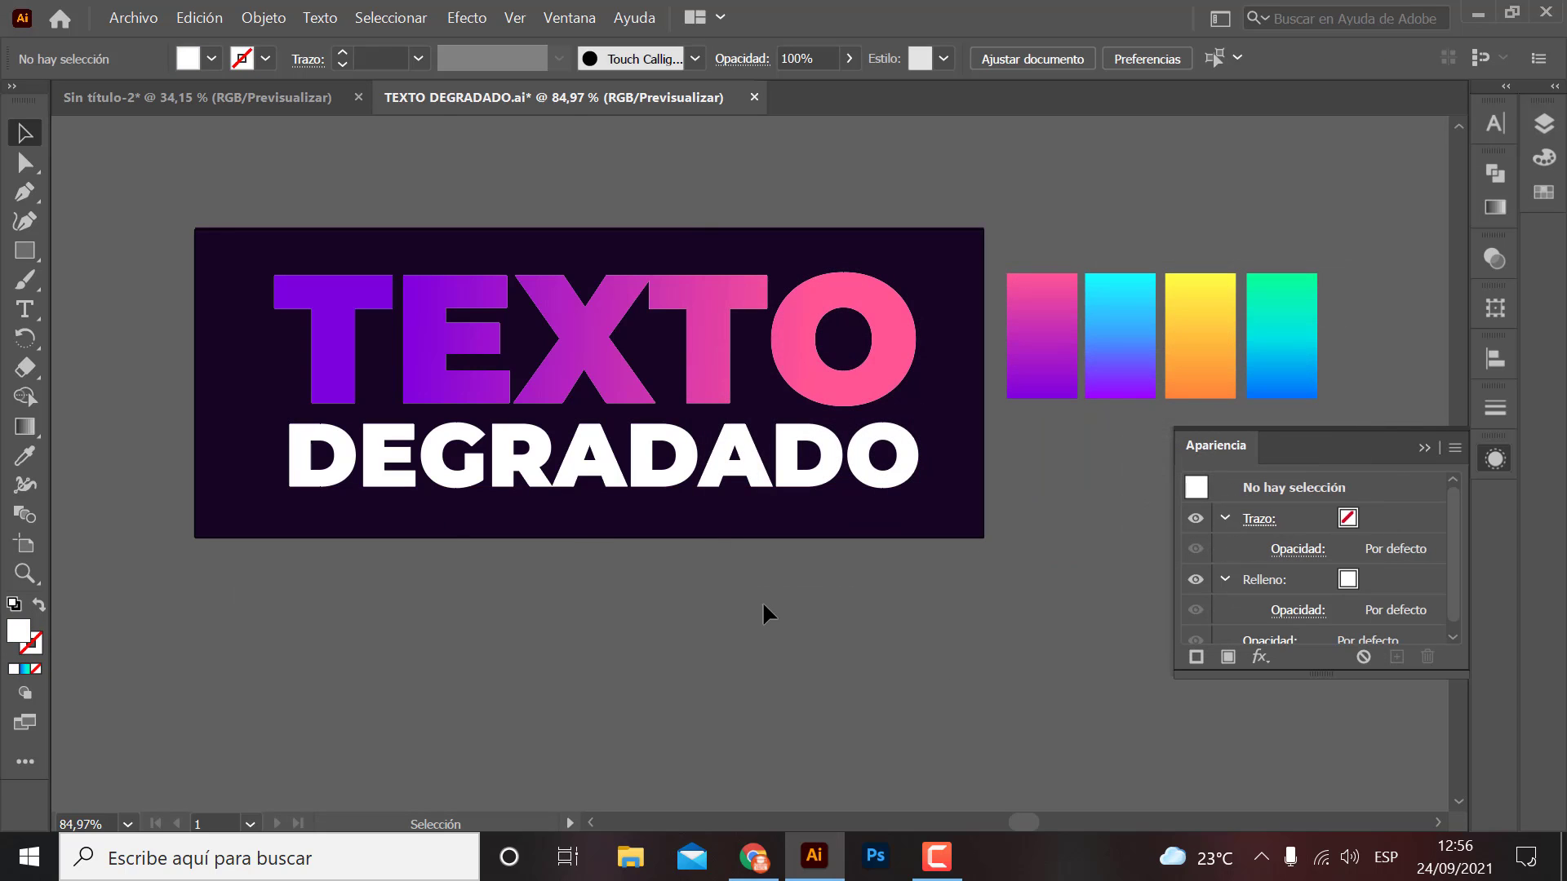
- Add a new fill to DEGRADADO using the purple-cyan gradient swatch
{"action": "left_click", "coordinate": [765, 477]}
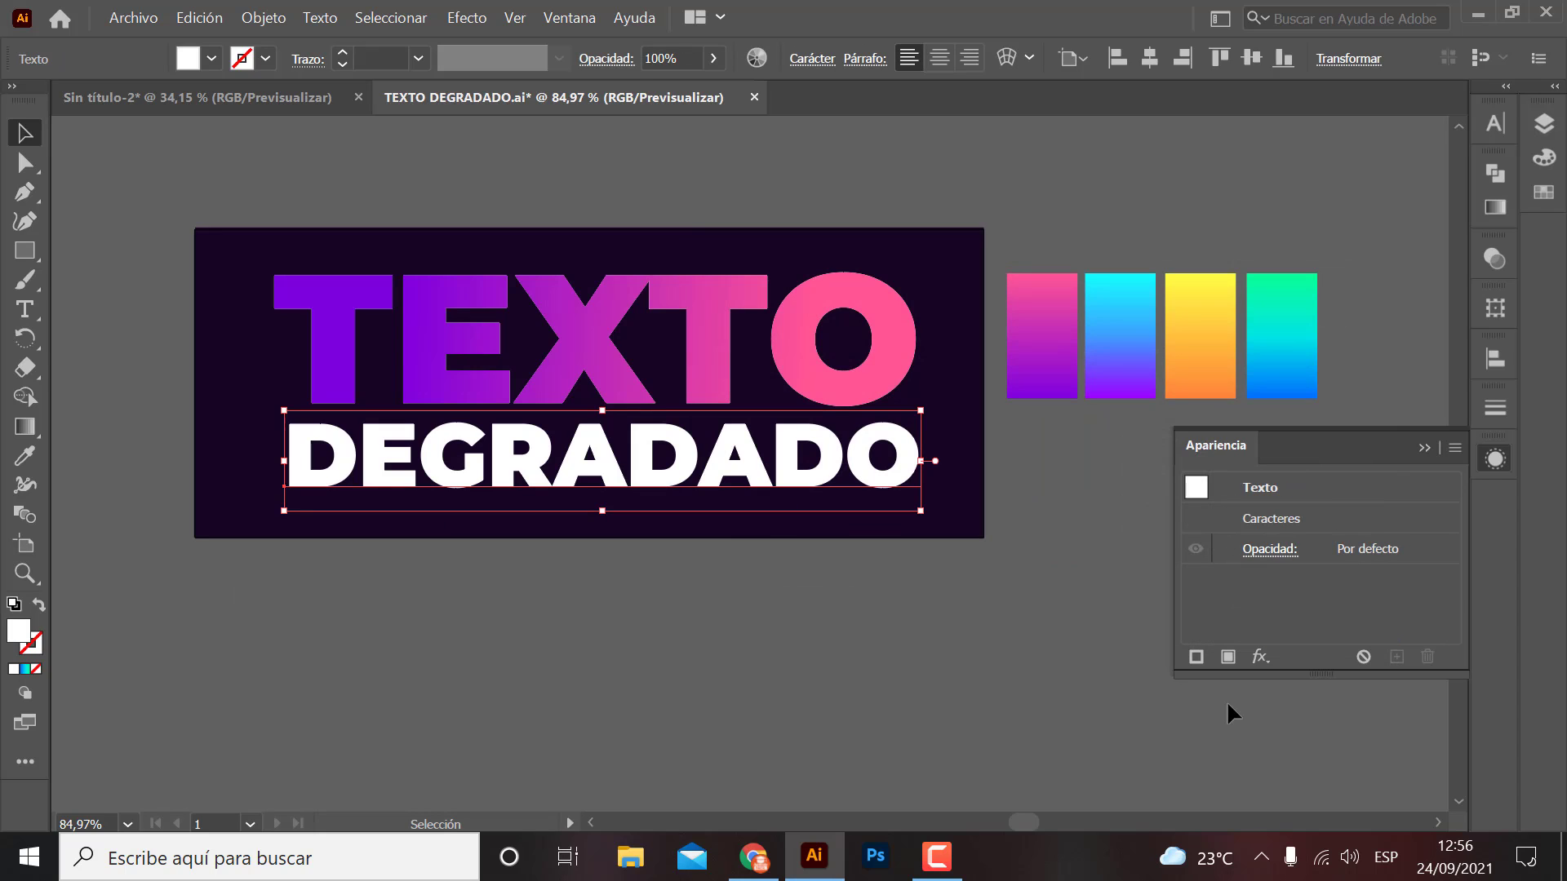
{"action": "left_click", "coordinate": [1229, 653]}
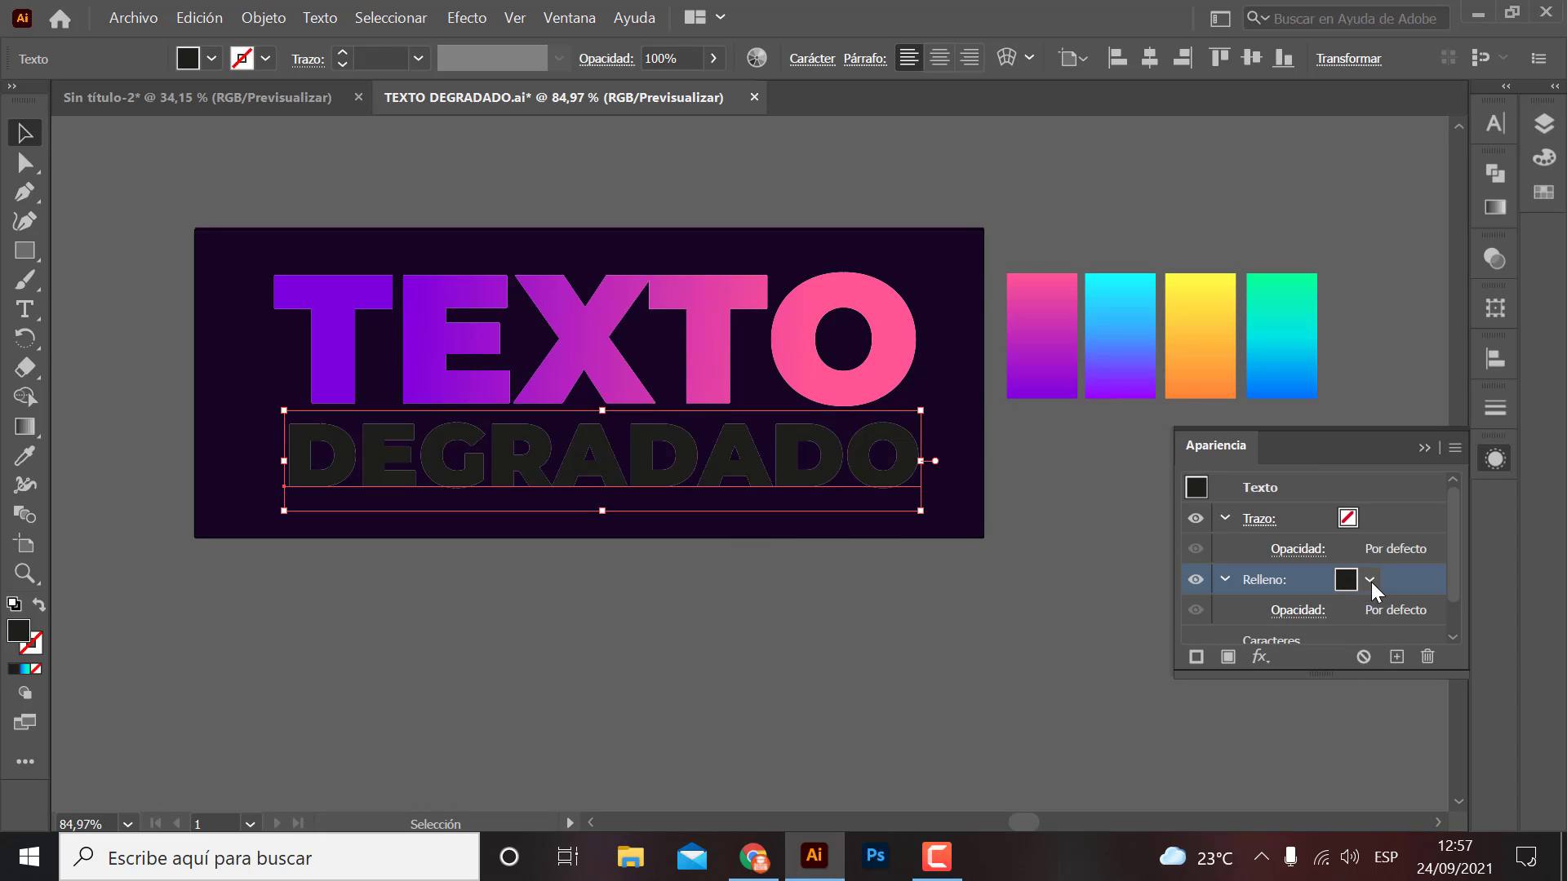
{"action": "left_click", "coordinate": [1371, 579]}
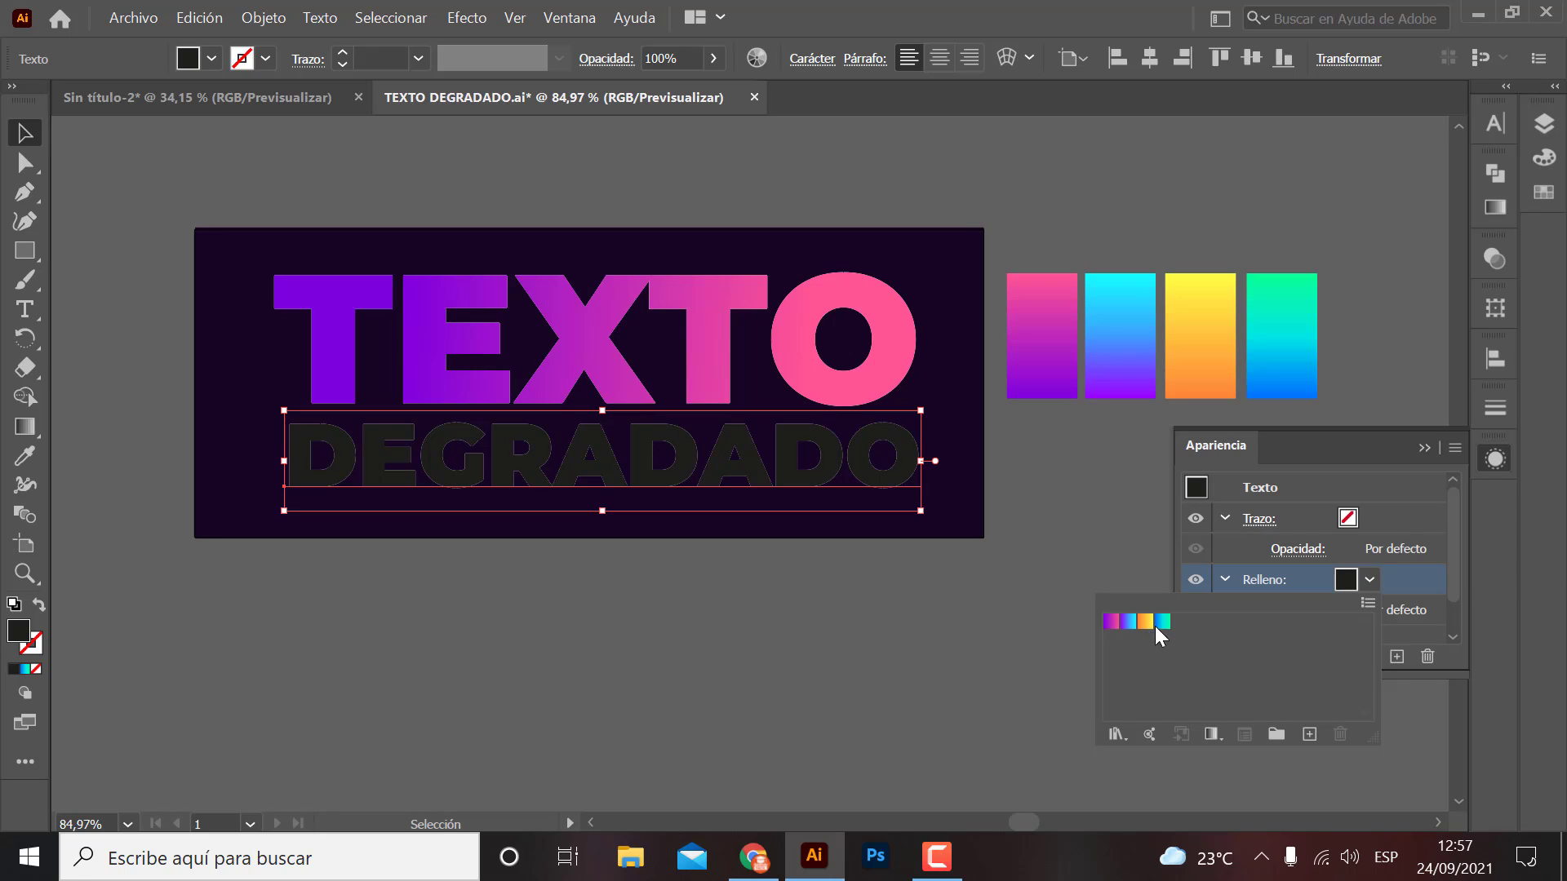
{"action": "left_click", "coordinate": [1127, 623]}
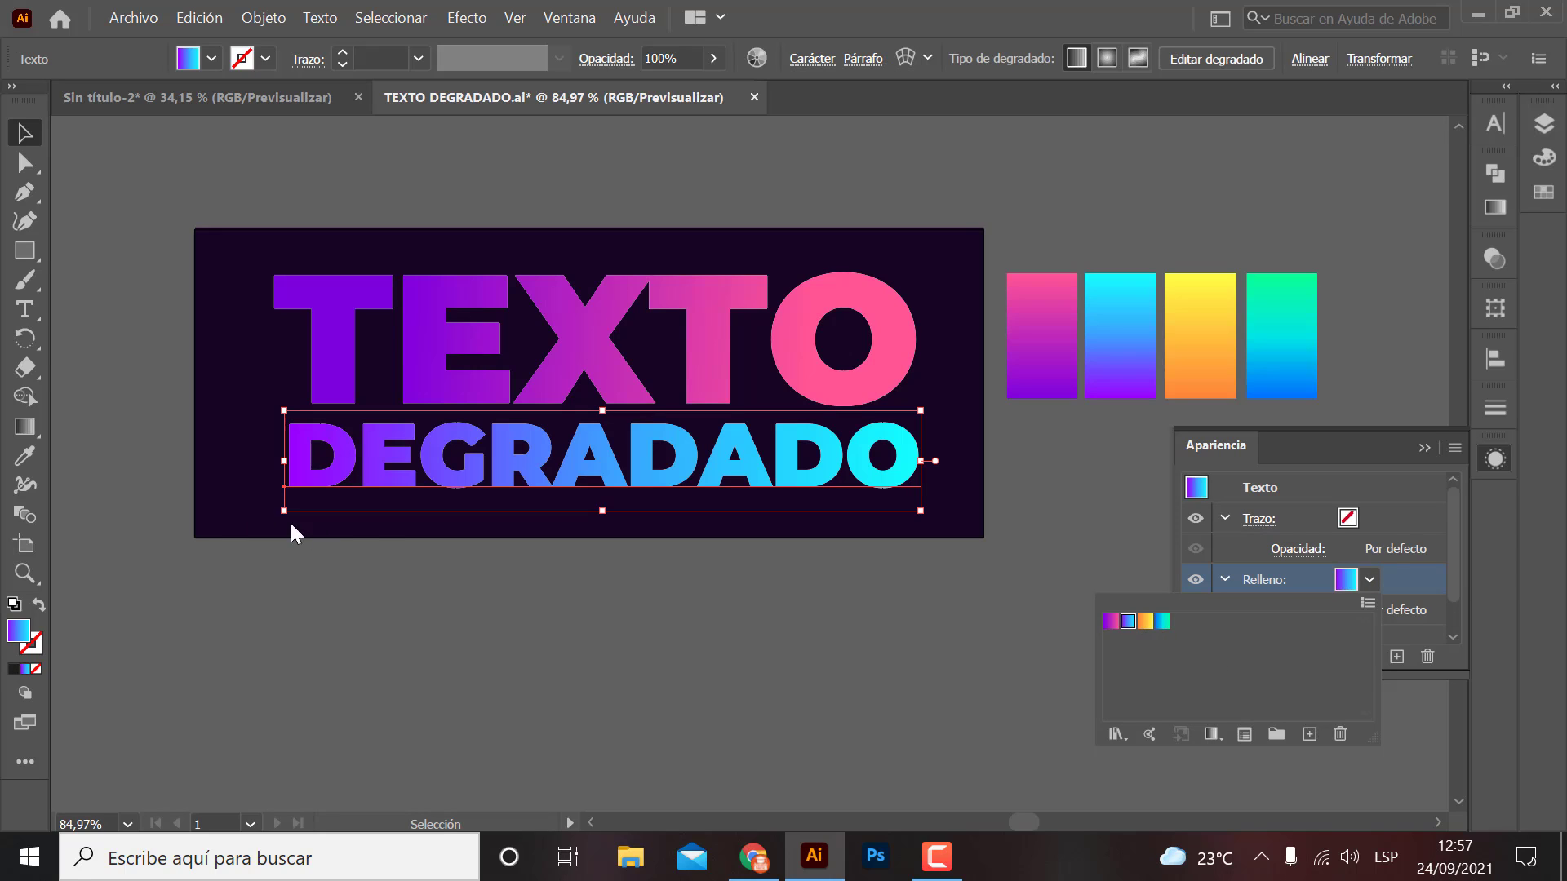
{"action": "left_click", "coordinate": [26, 423]}
{"action": "left_click", "coordinate": [27, 424]}
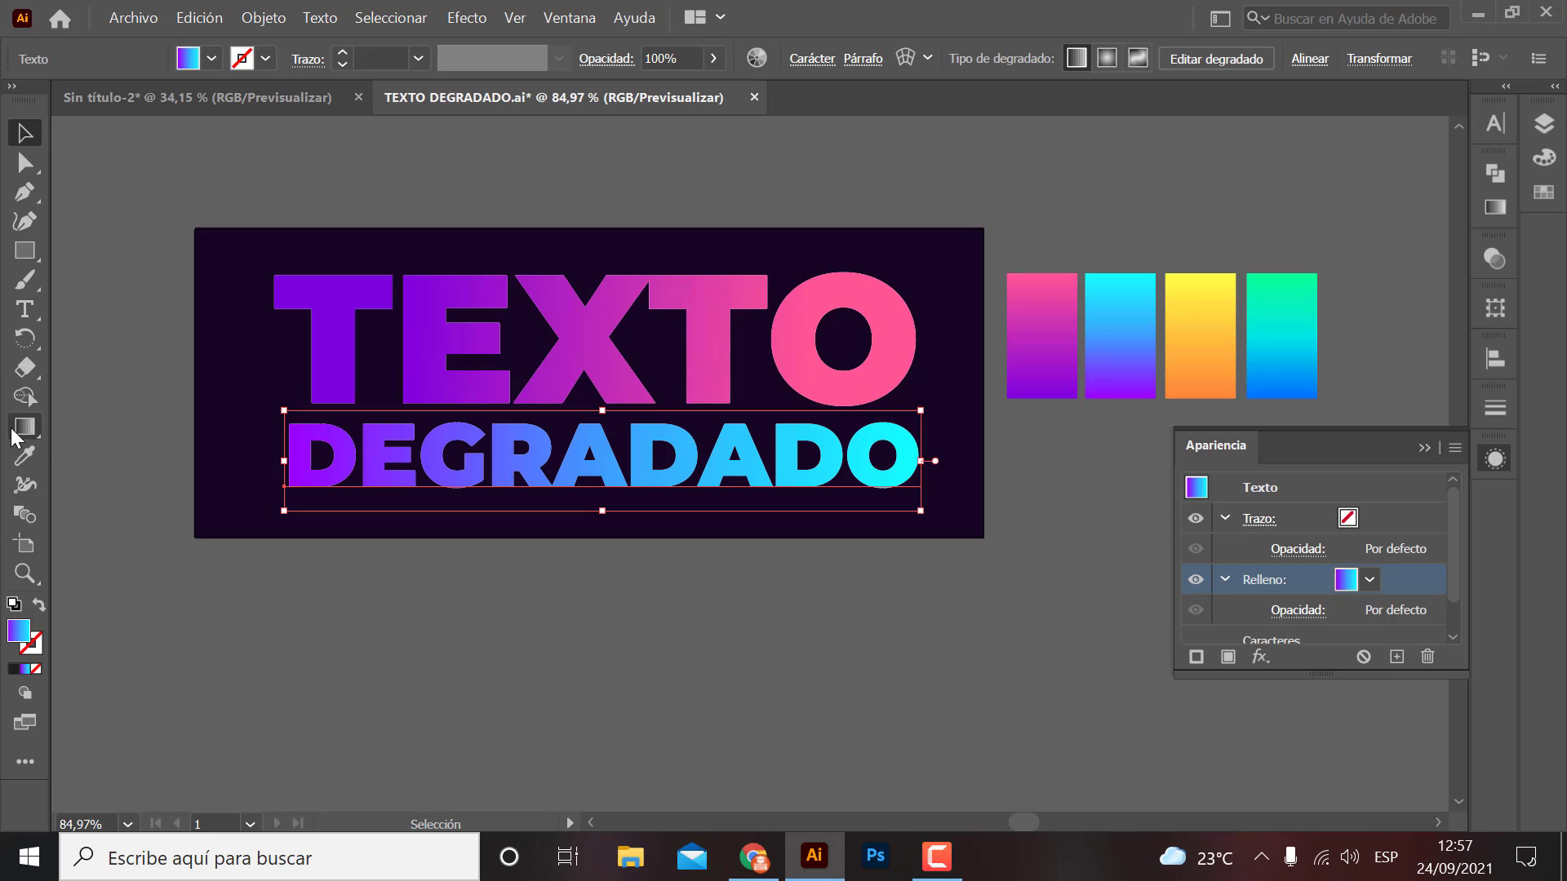
- Run DEGRADADO's gradient top to bottom, trying radial before returning to linear
{"action": "left_click_drag", "start_coordinate": [626, 422], "coordinate": [629, 508]}
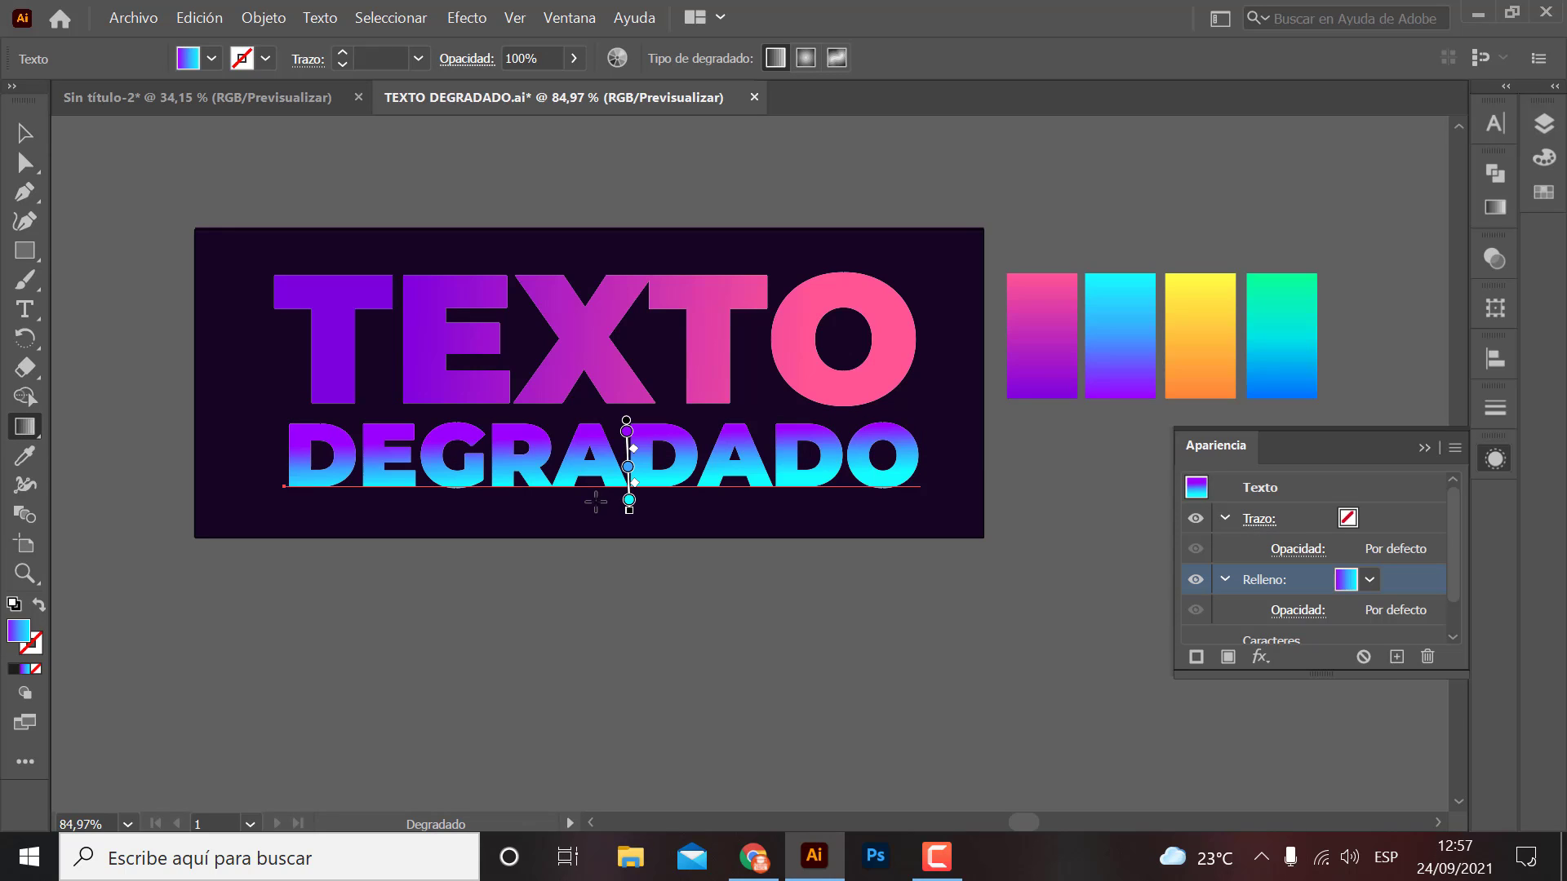
{"action": "left_click", "coordinate": [1423, 447]}
{"action": "left_click", "coordinate": [1496, 211]}
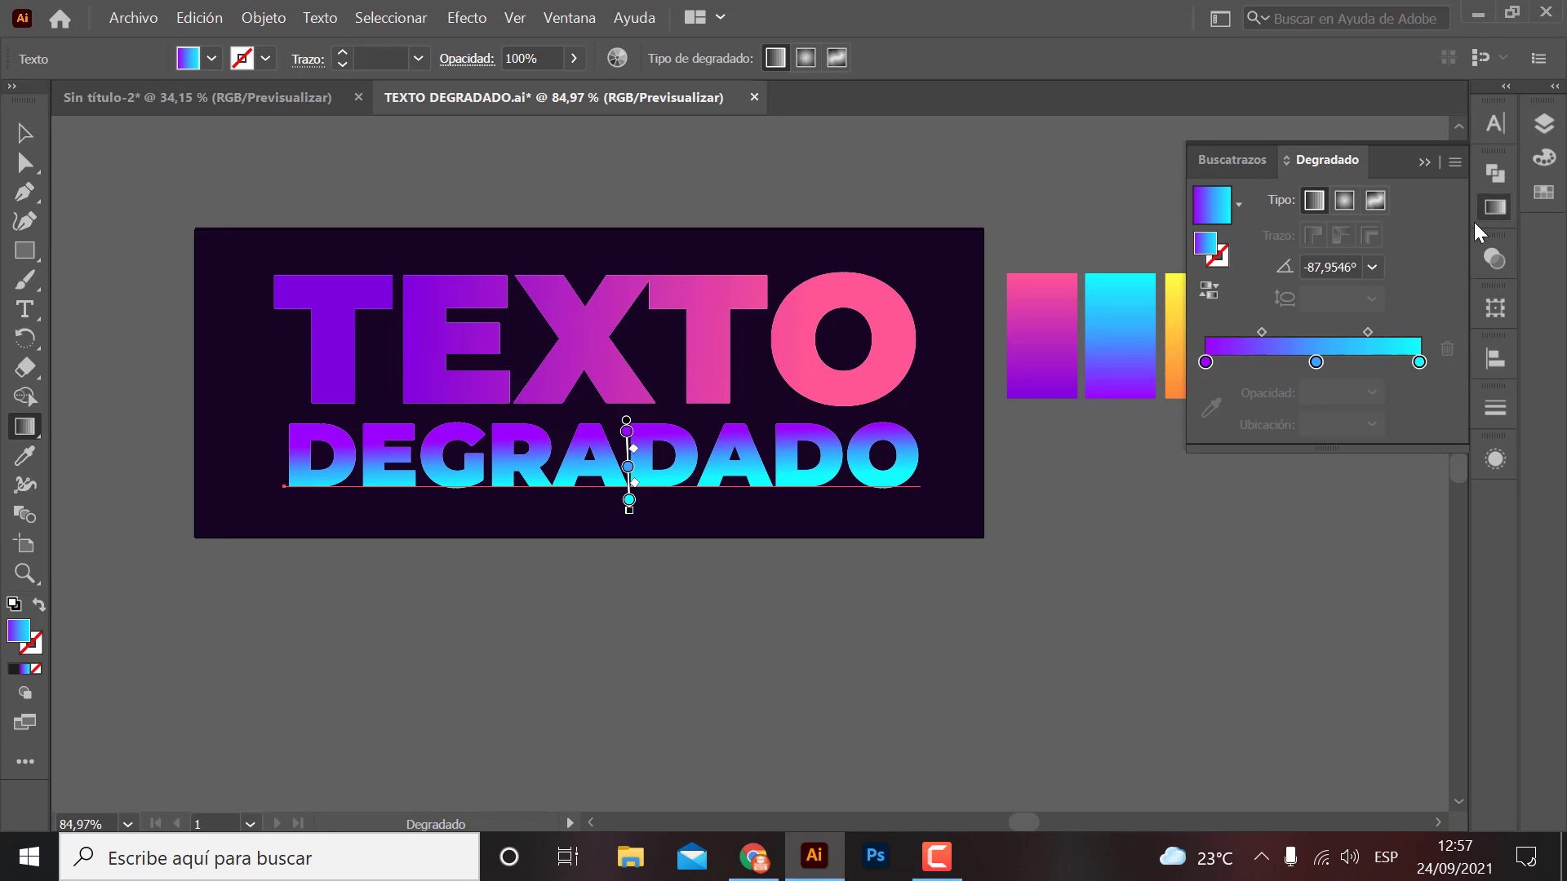
{"action": "left_click", "coordinate": [1345, 201]}
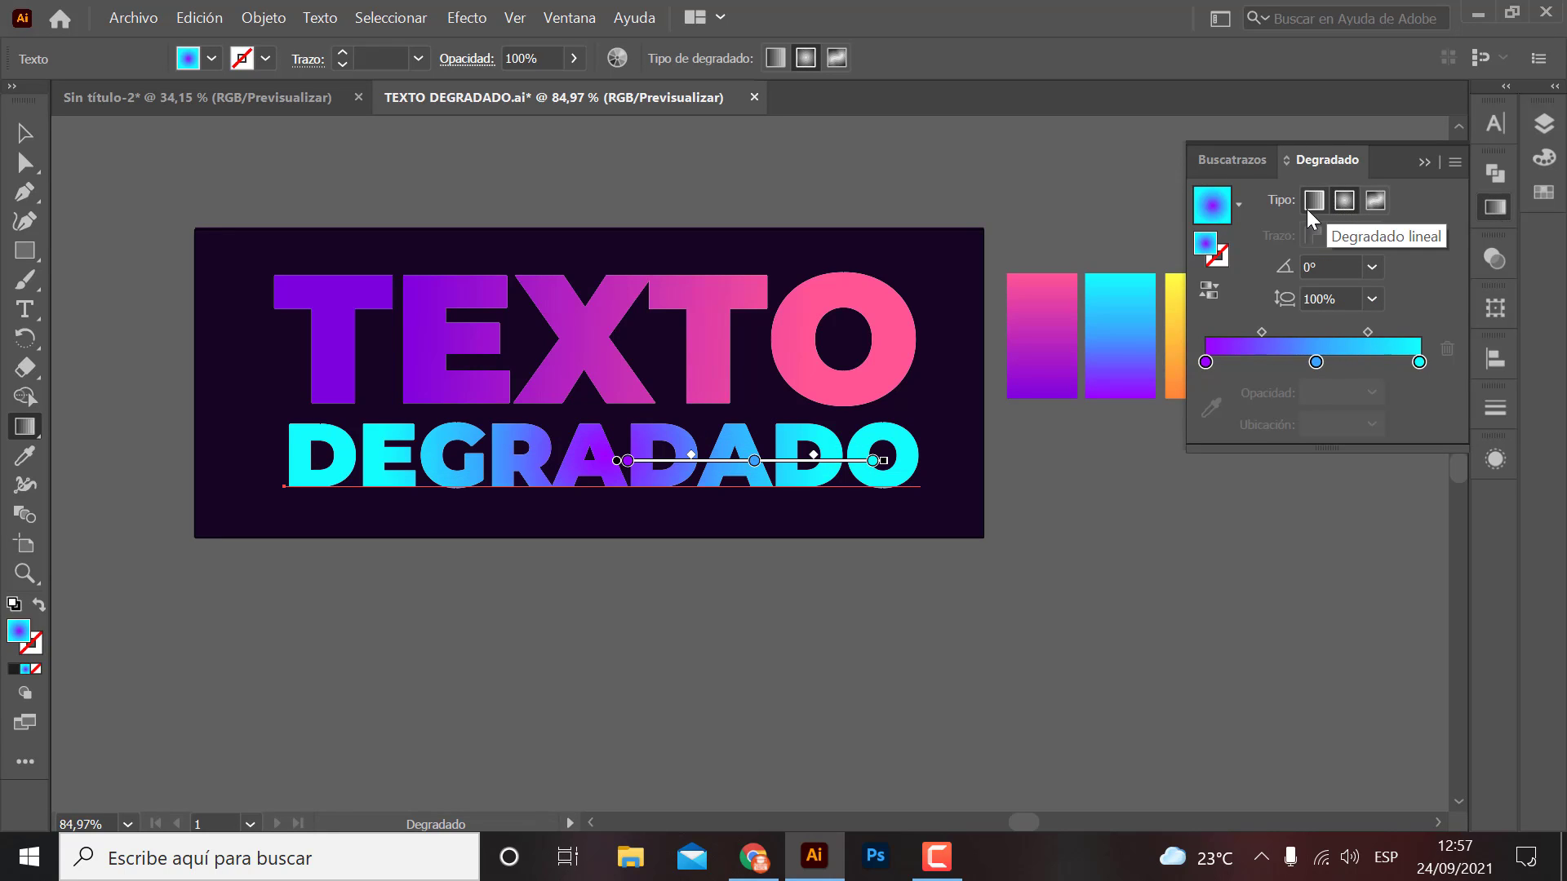
{"action": "left_click", "coordinate": [1307, 206]}
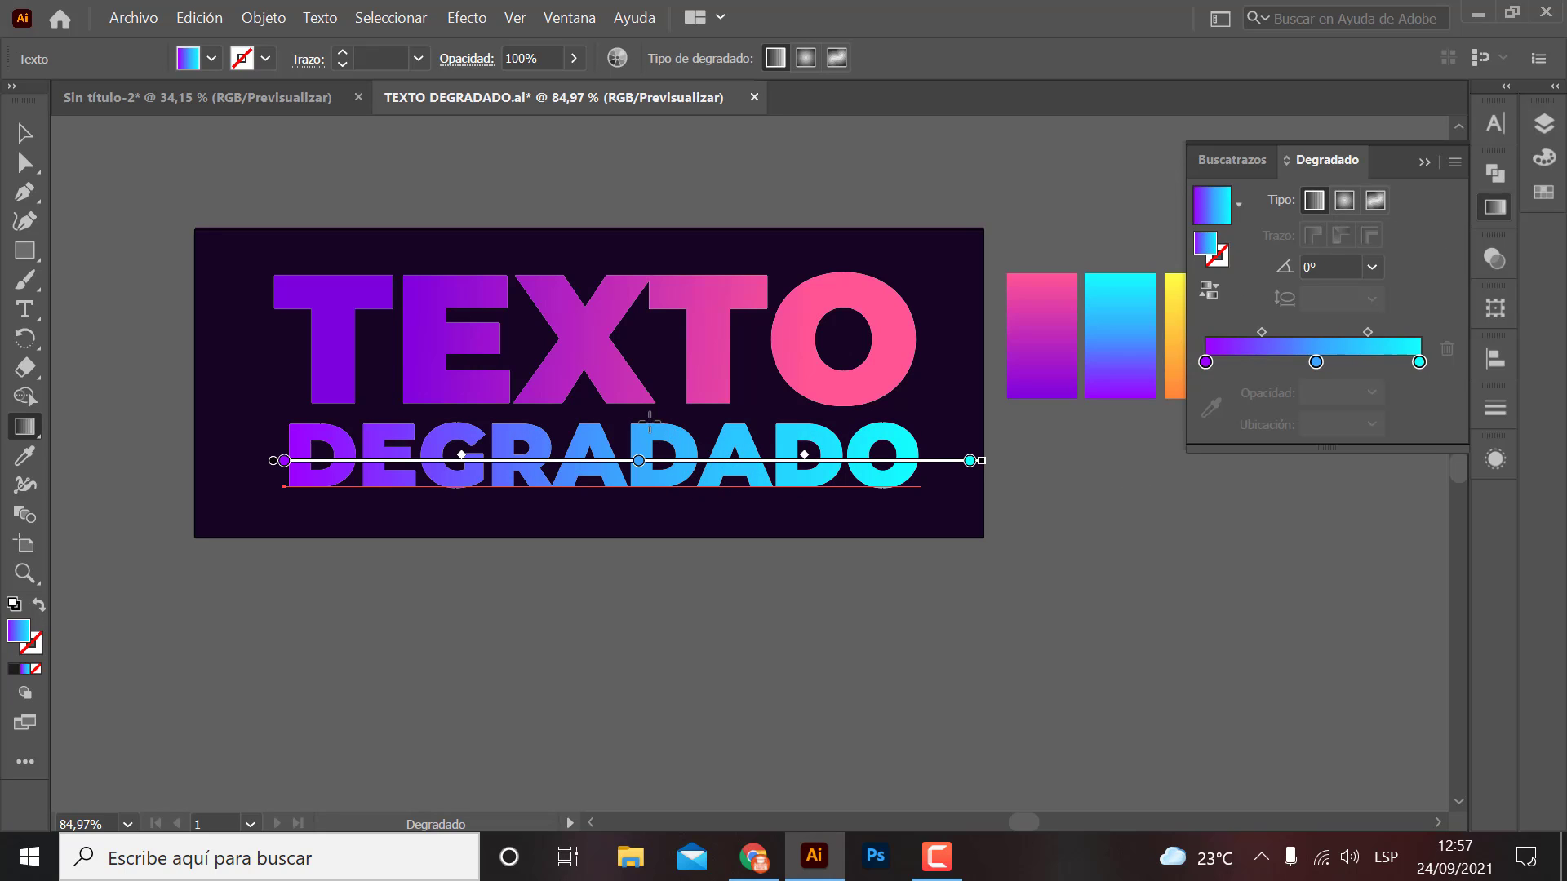
- Redraw the gradient at a slight downward angle and inspect its colour stops
{"action": "left_click_drag", "start_coordinate": [647, 464], "coordinate": [906, 501]}
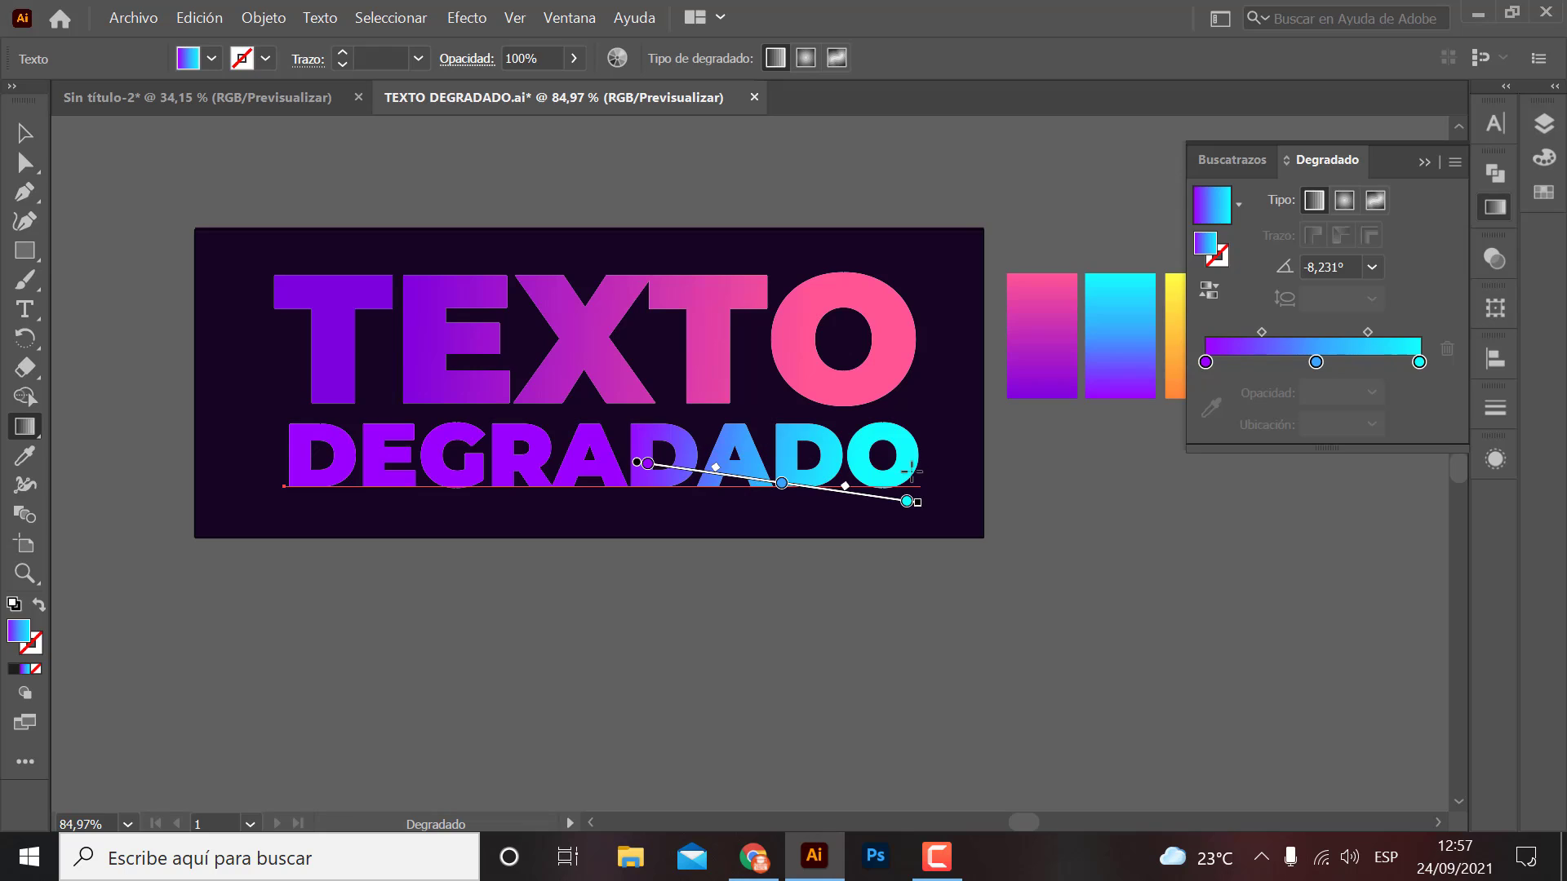
{"action": "double_click", "coordinate": [781, 484]}
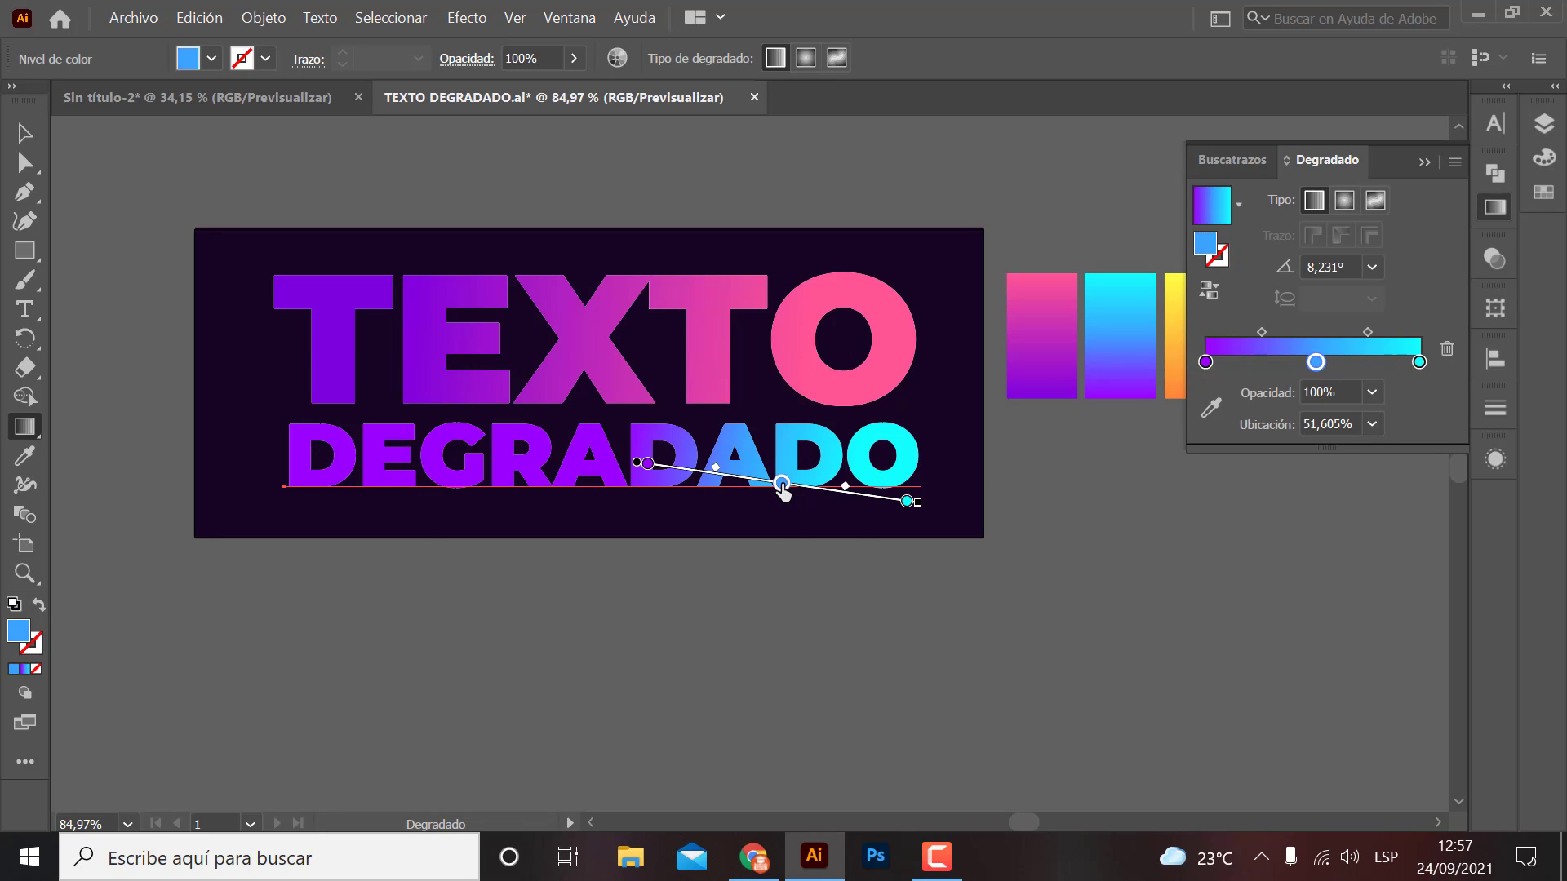
{"action": "left_click", "coordinate": [647, 463]}
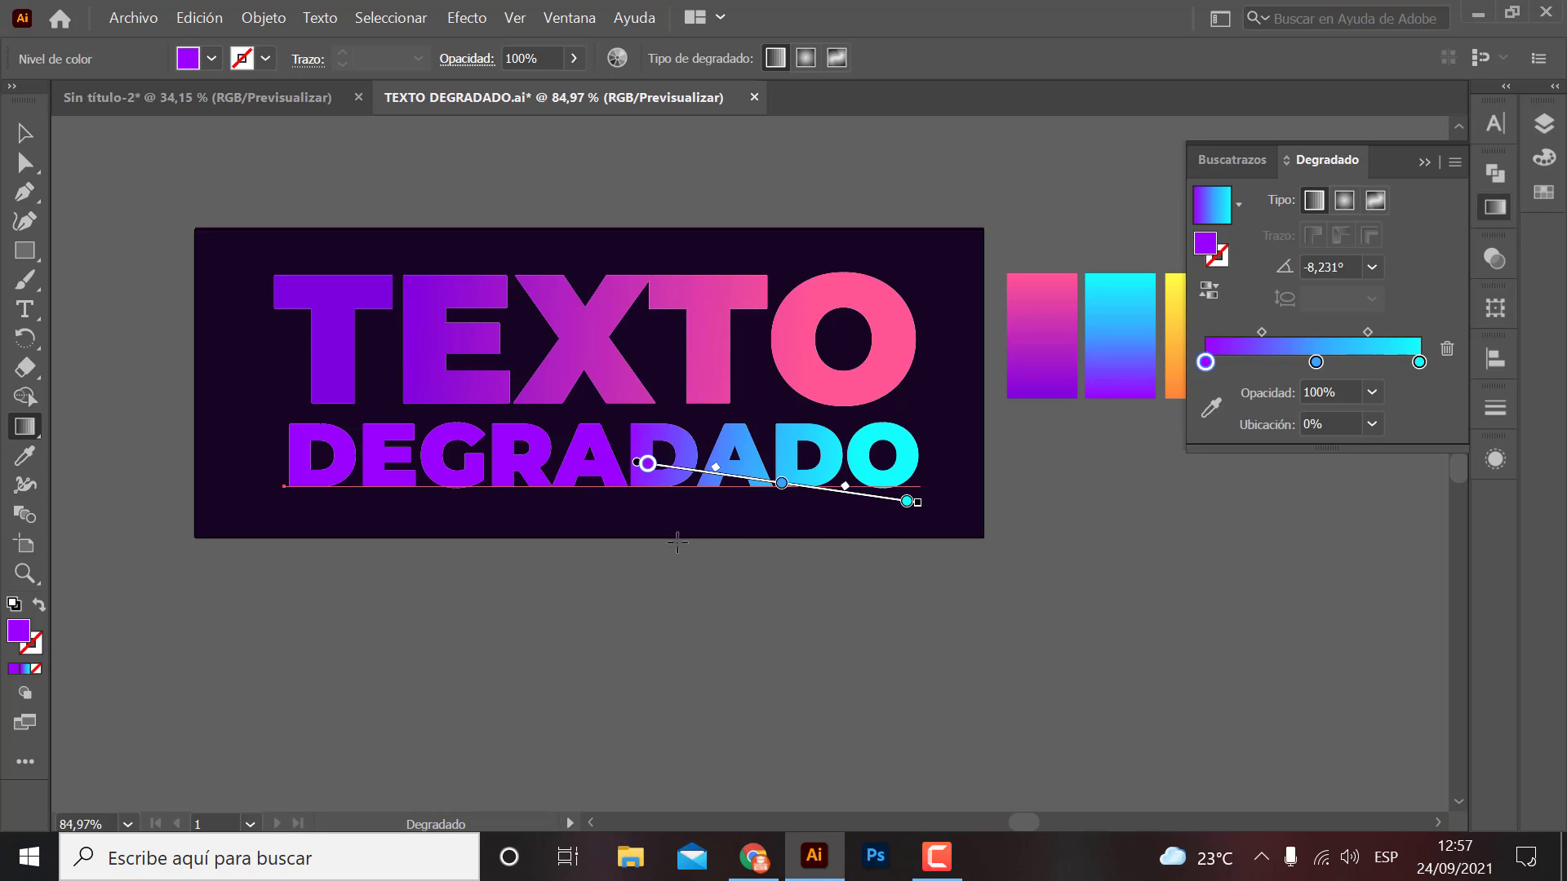
{"action": "double_click", "coordinate": [647, 464]}
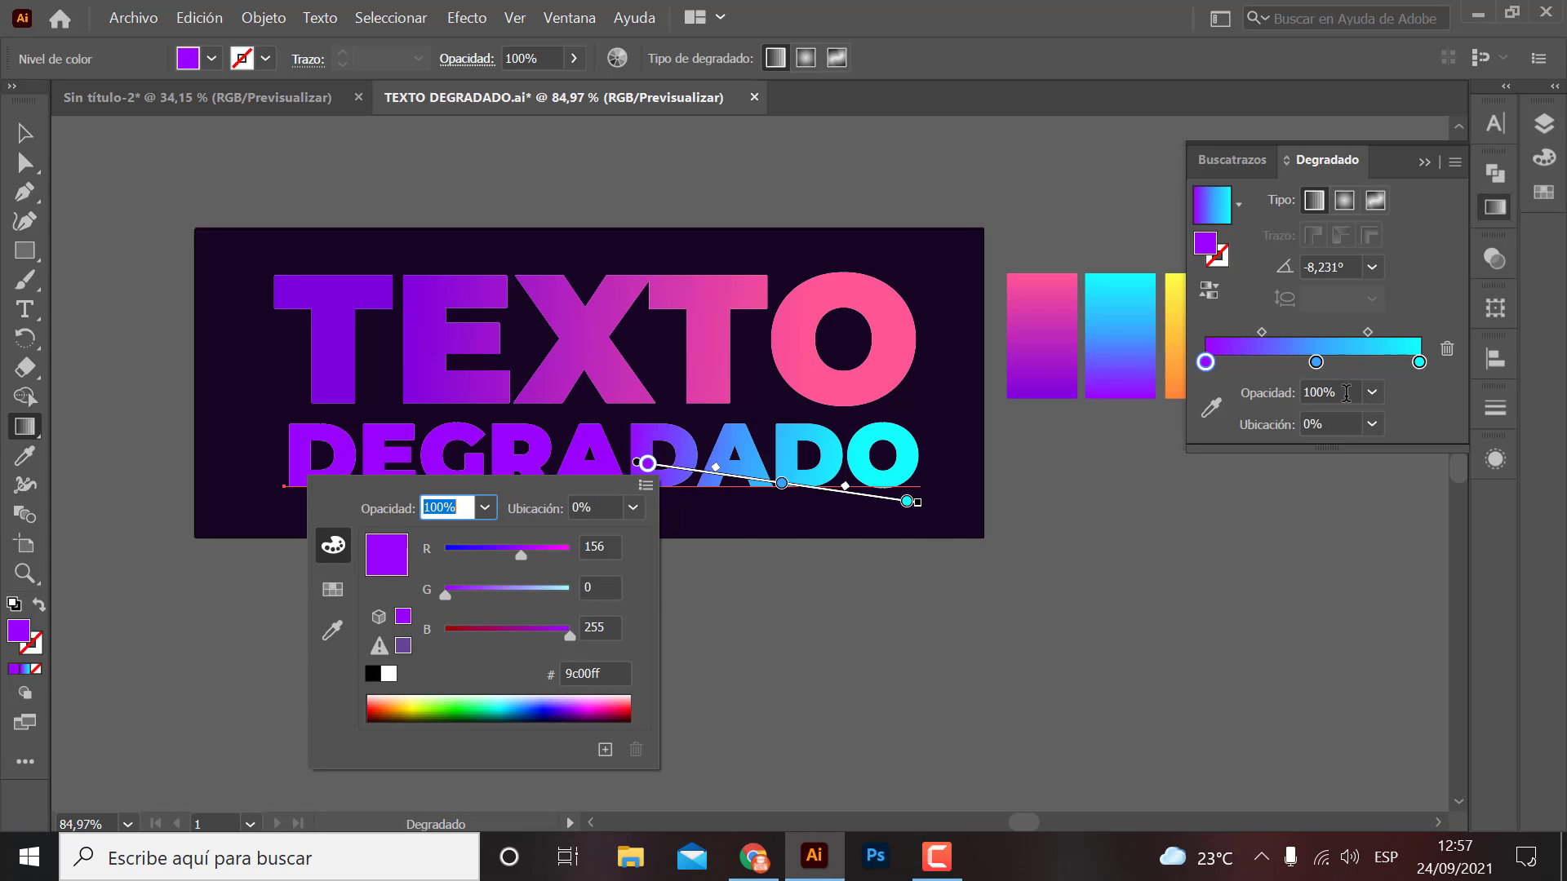
{"action": "left_click", "coordinate": [1376, 382]}
{"action": "double_click", "coordinate": [1315, 362]}
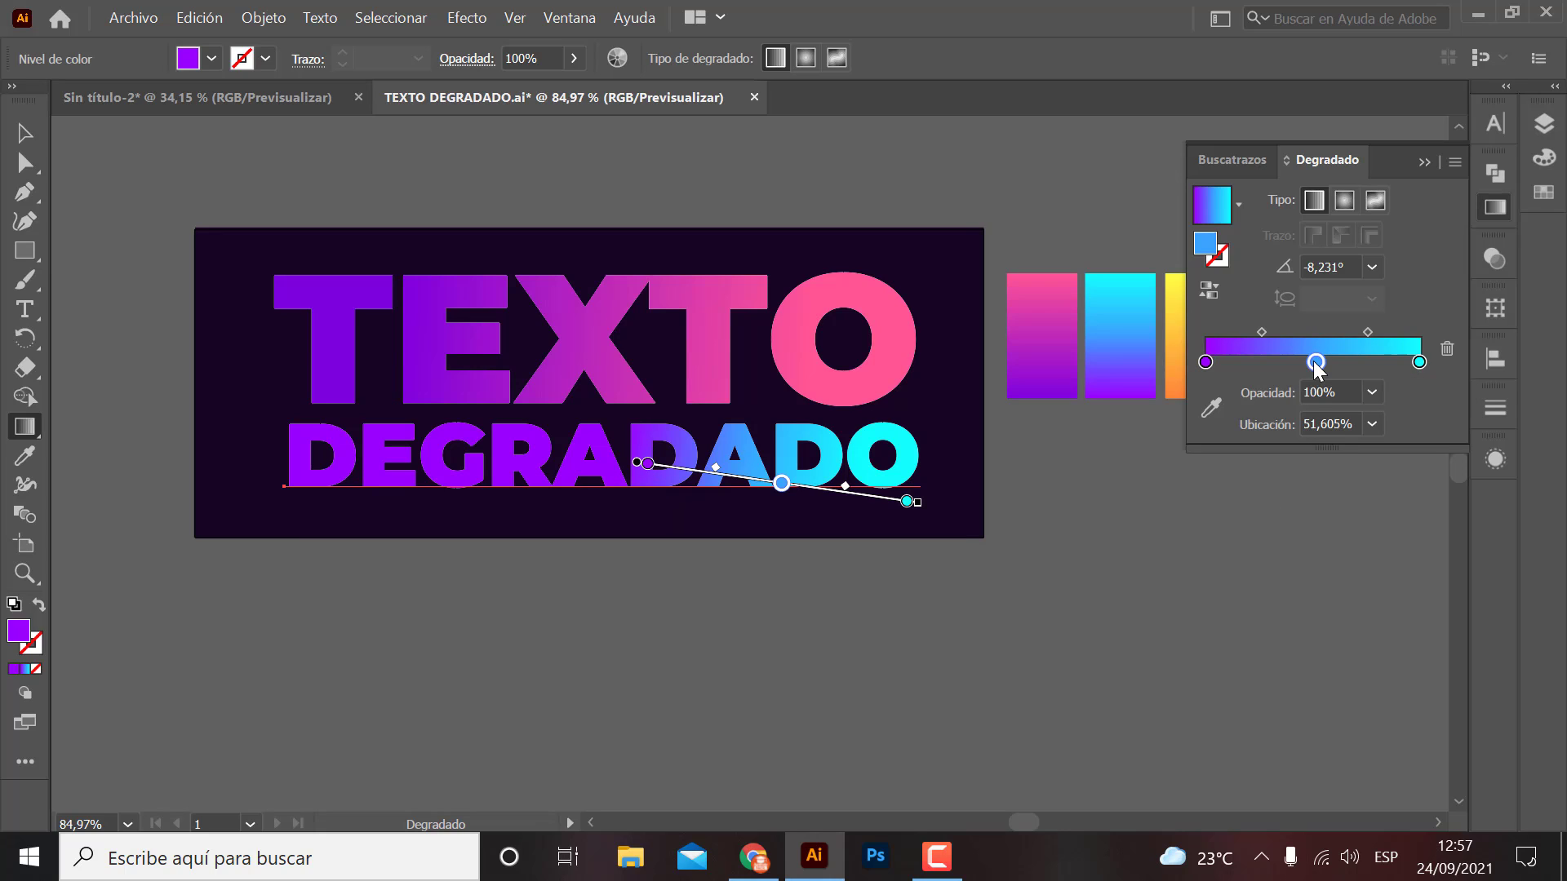
{"action": "left_click", "coordinate": [1445, 406]}
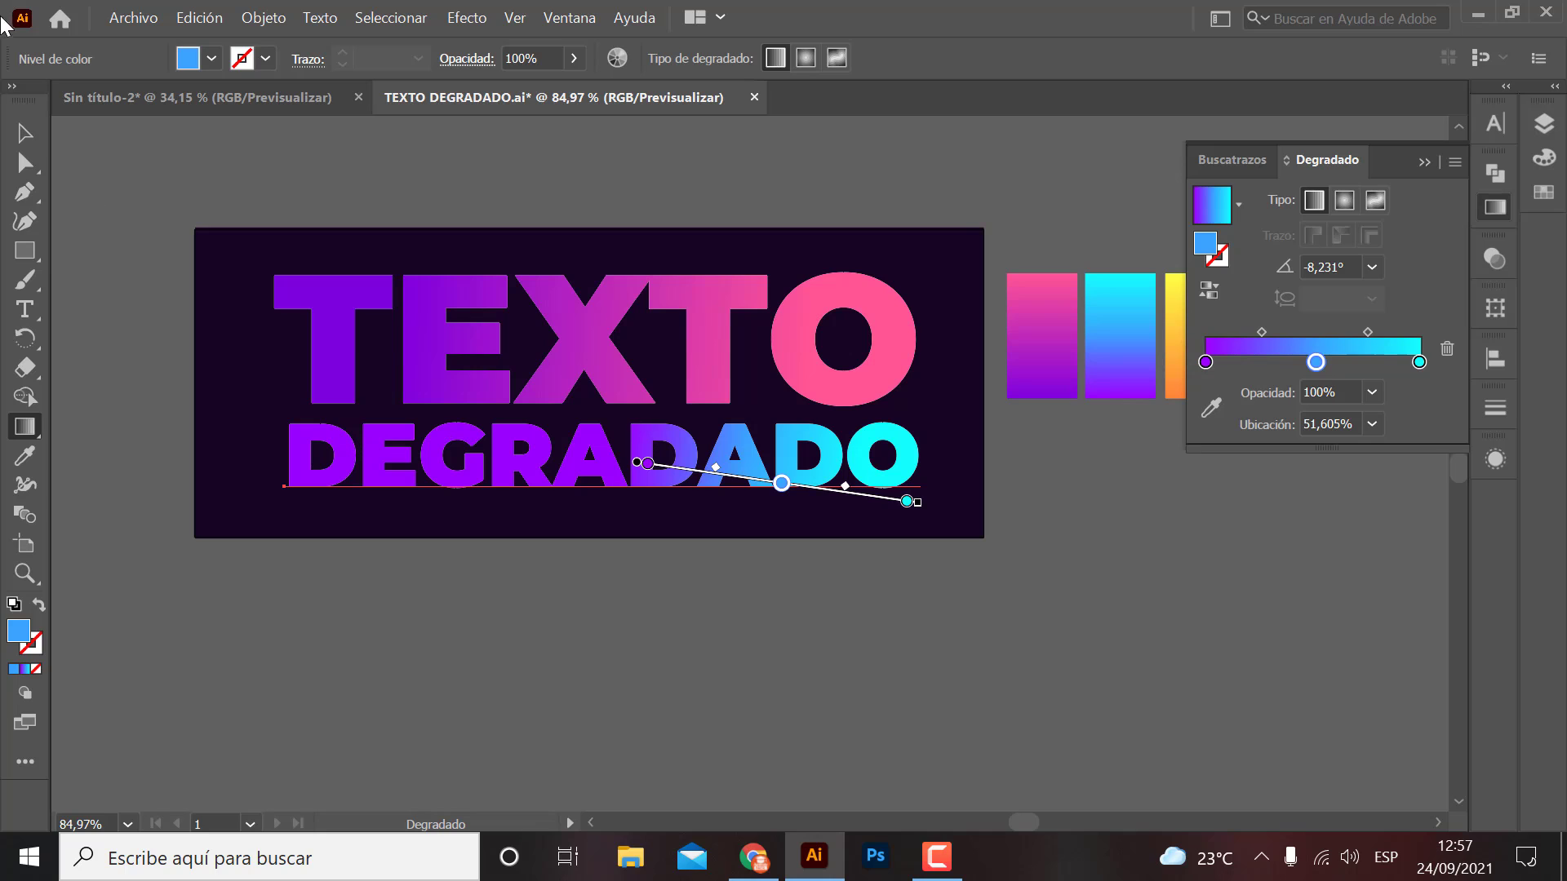
- Redraw the gradient across DEGRADADO until cyan sits on the left and purple on the right
{"action": "left_click", "coordinate": [24, 132]}
{"action": "left_click", "coordinate": [24, 426]}
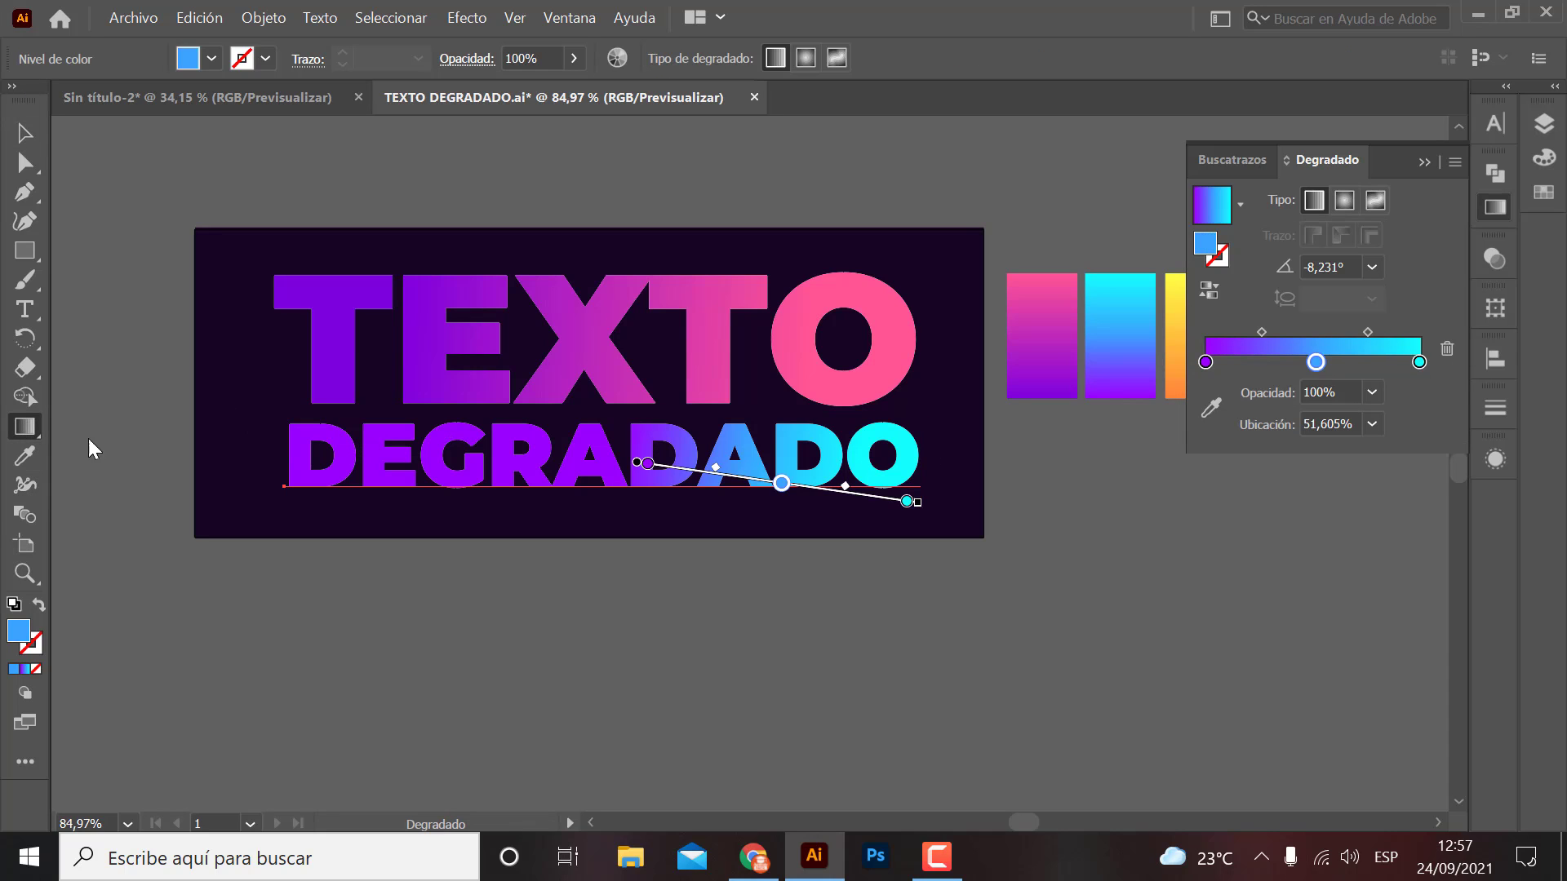
{"action": "left_click_drag", "start_coordinate": [350, 462], "coordinate": [712, 438]}
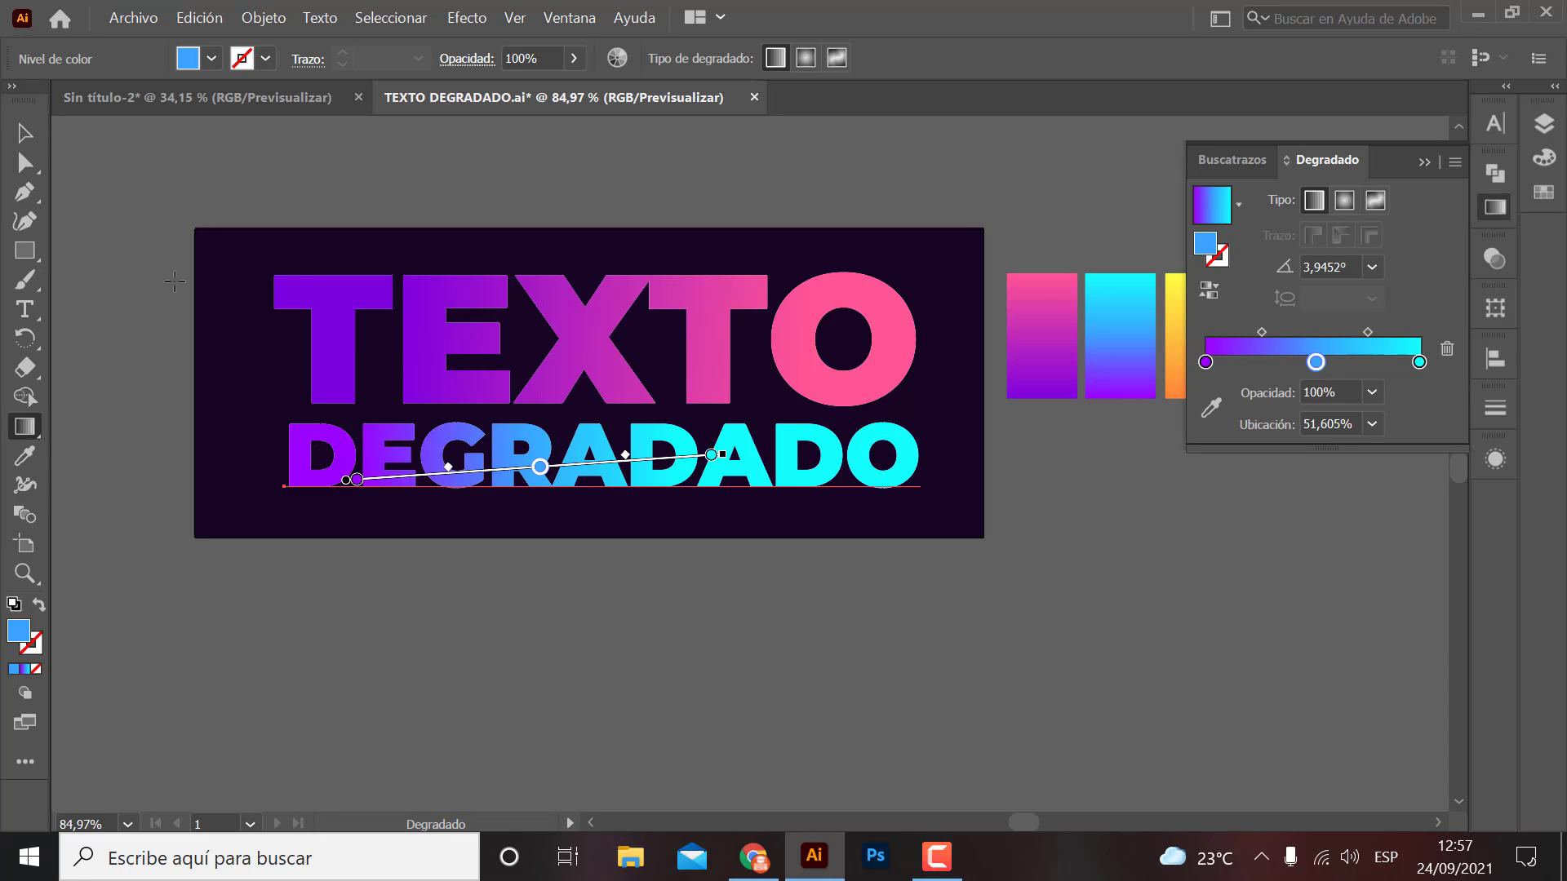
{"action": "mouse_move", "coordinate": [506, 415]}
{"action": "left_mouse_down"}
{"action": "mouse_move", "coordinate": [520, 482]}
{"action": "mouse_move", "coordinate": [630, 474]}
{"action": "mouse_move", "coordinate": [609, 354]}
{"action": "left_mouse_up"}
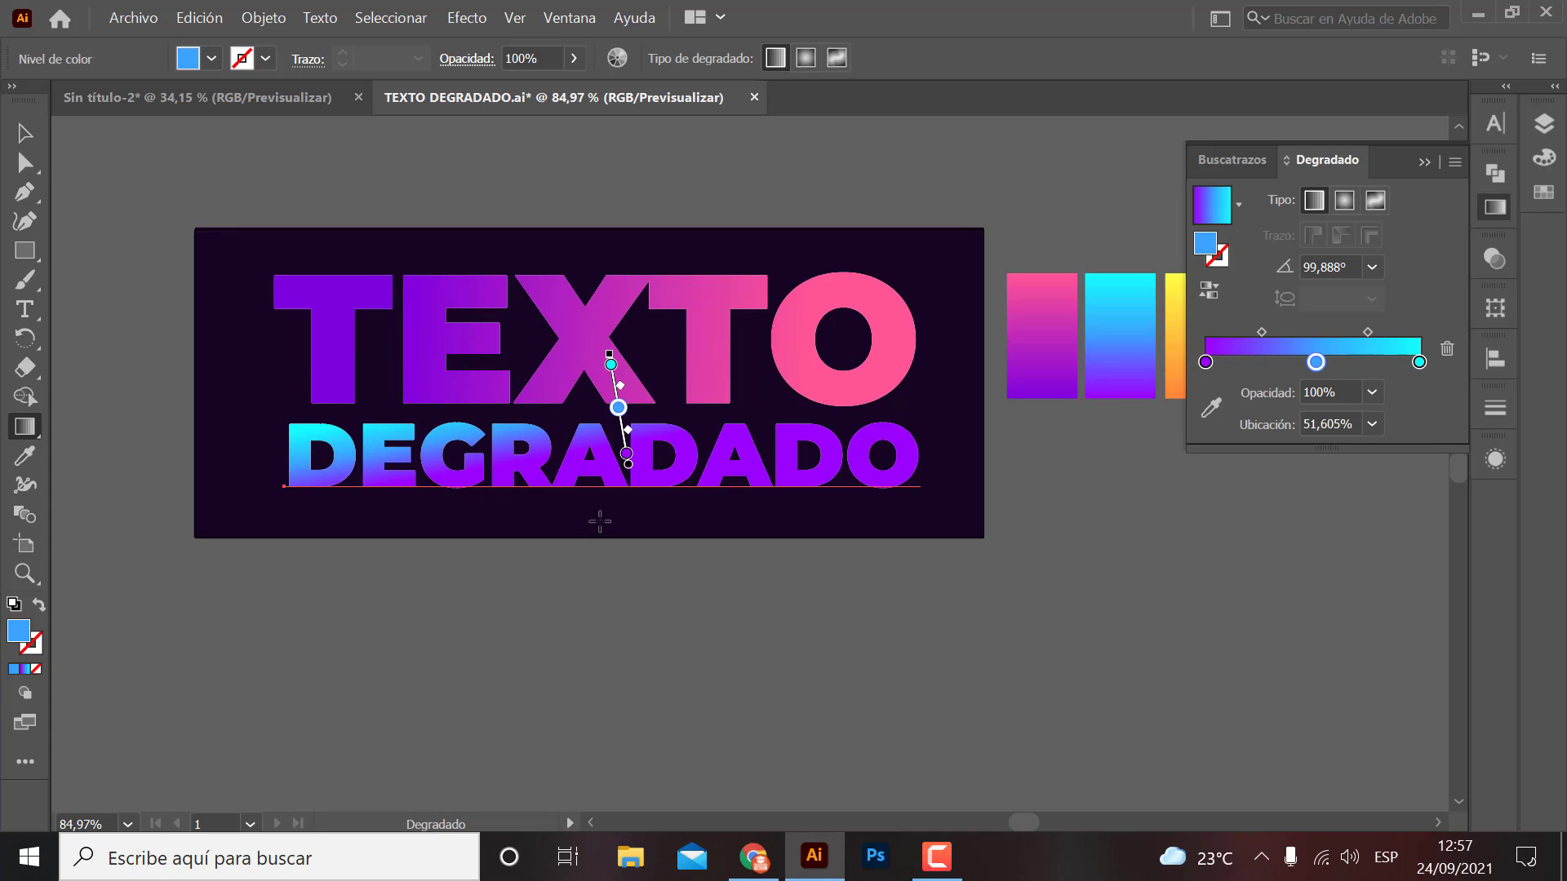
{"action": "left_click_drag", "start_coordinate": [640, 528], "coordinate": [615, 401]}
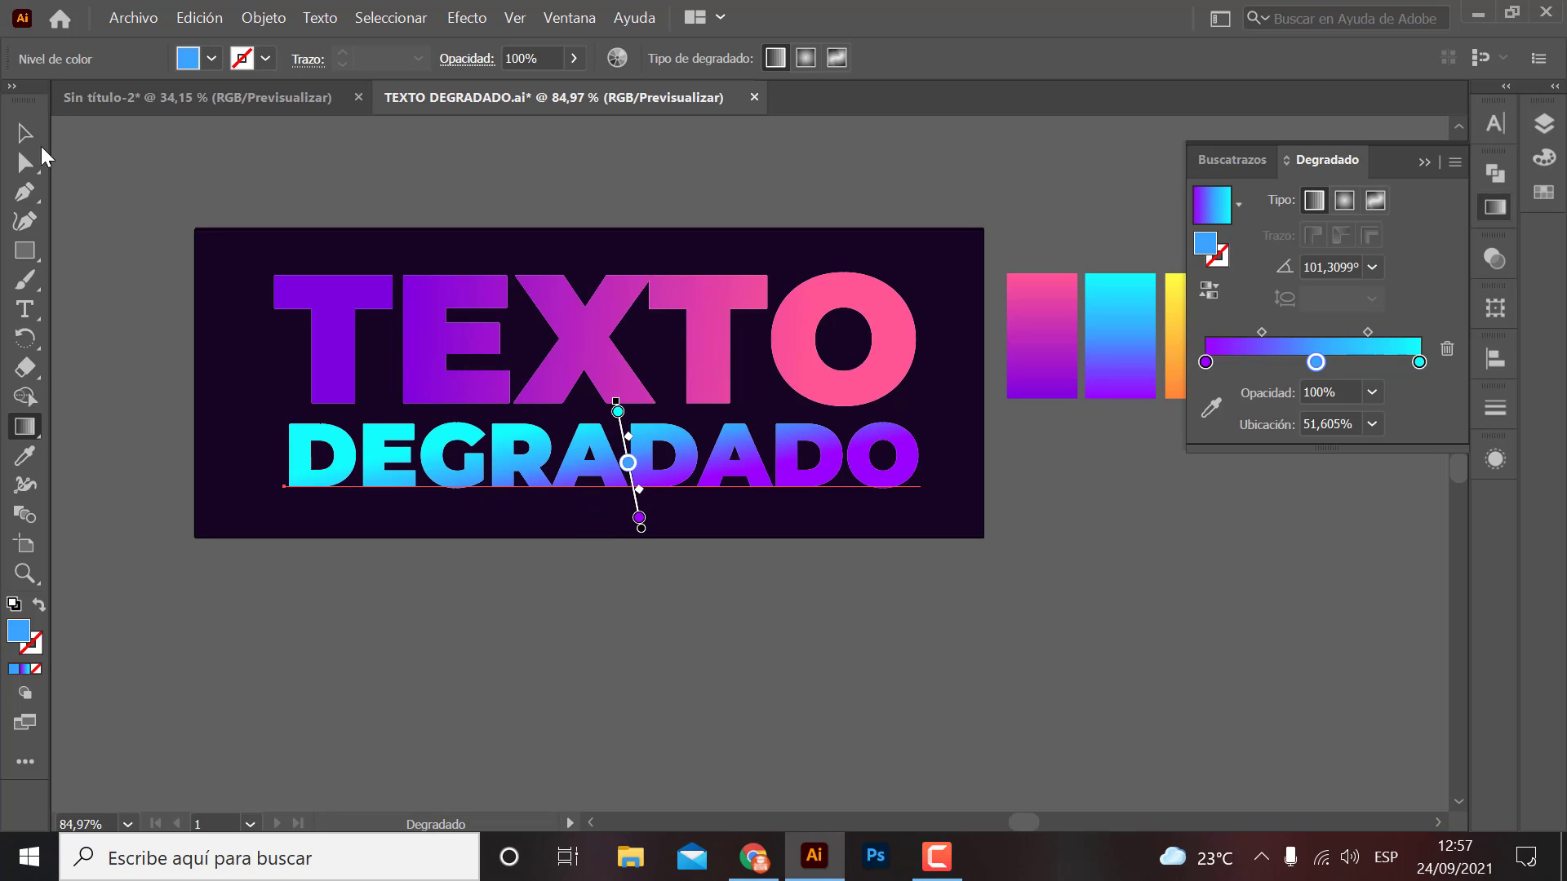
{"action": "left_click", "coordinate": [26, 127]}
- Collapse the Degradado panel to view the finished two-gradient banner
{"action": "scroll", "coordinate": [588, 368], "scroll_direction": "down", "scroll_amount": 1}
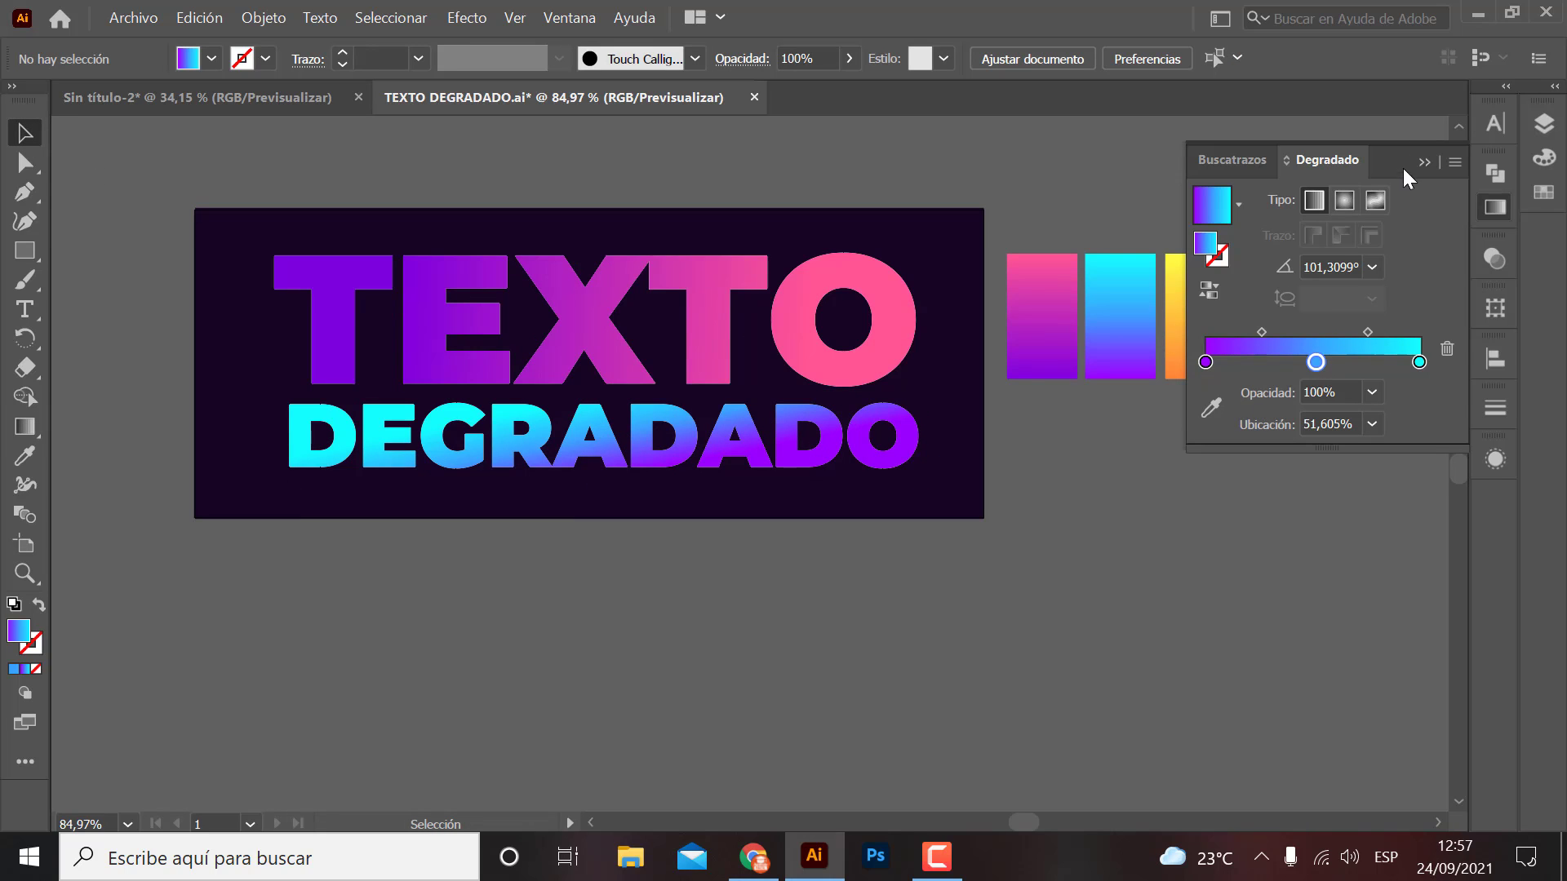
{"action": "left_click", "coordinate": [1419, 164]}
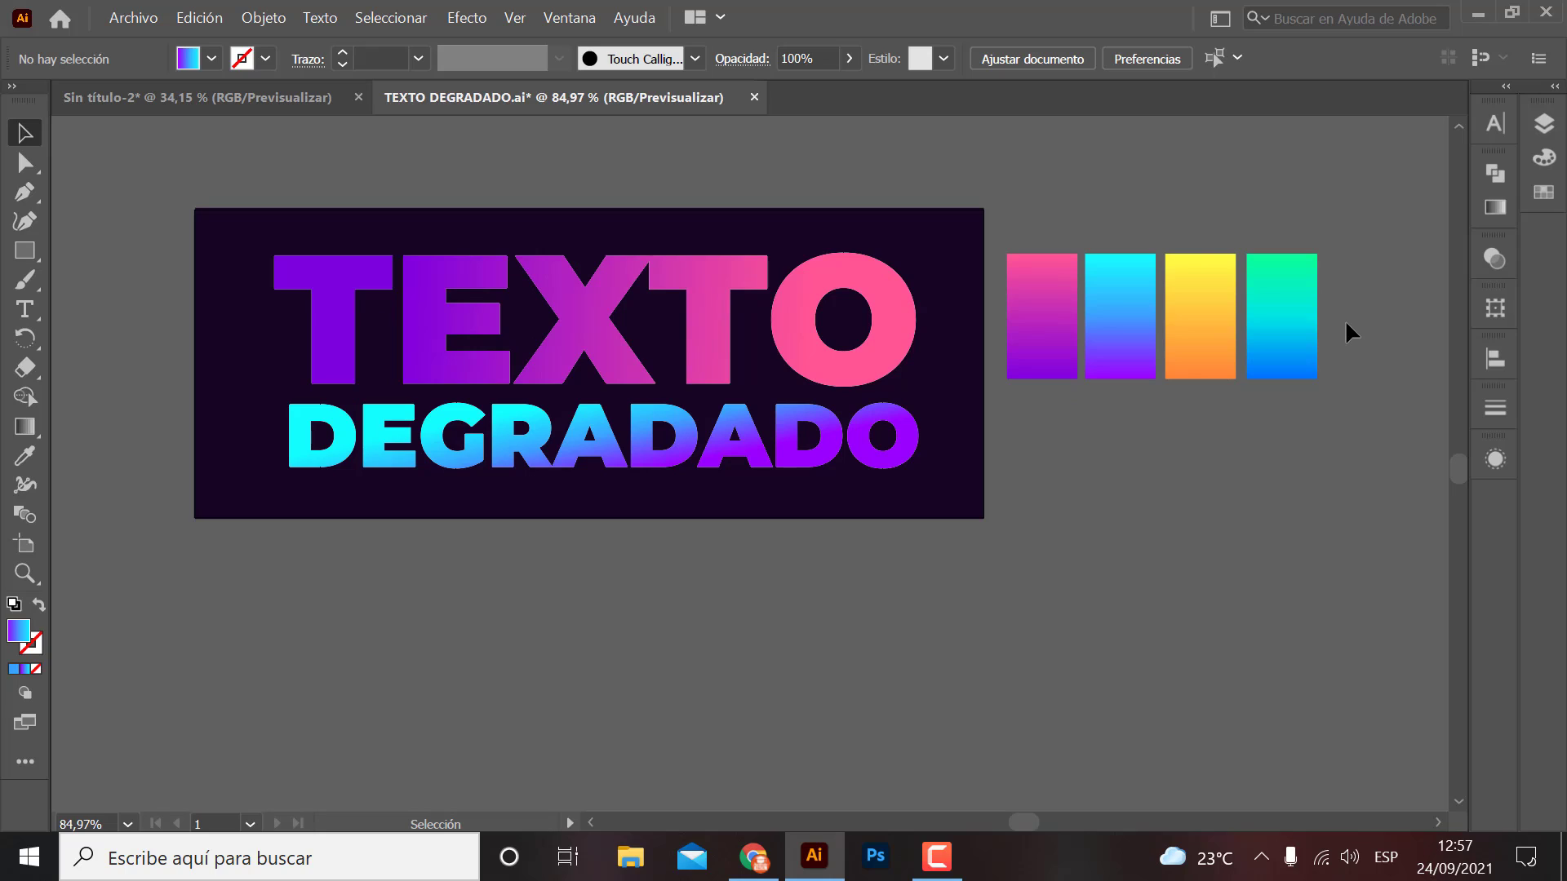